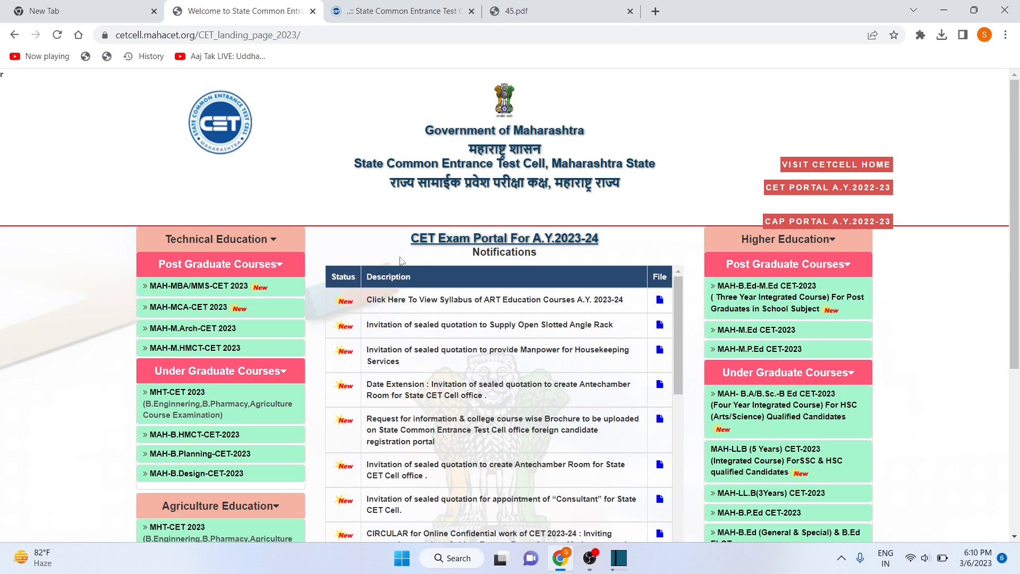
# Look over the B.Ed-M.Ed registration homepage tab and the 45.pdf registration user manual
pyautogui.scroll(-1, 401, 261)
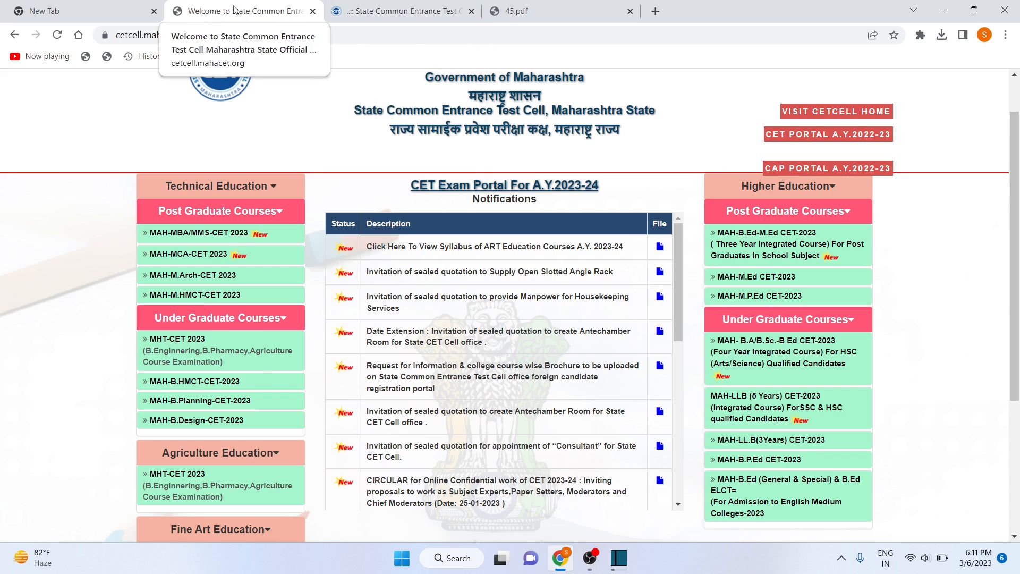
pyautogui.click(379, 6)
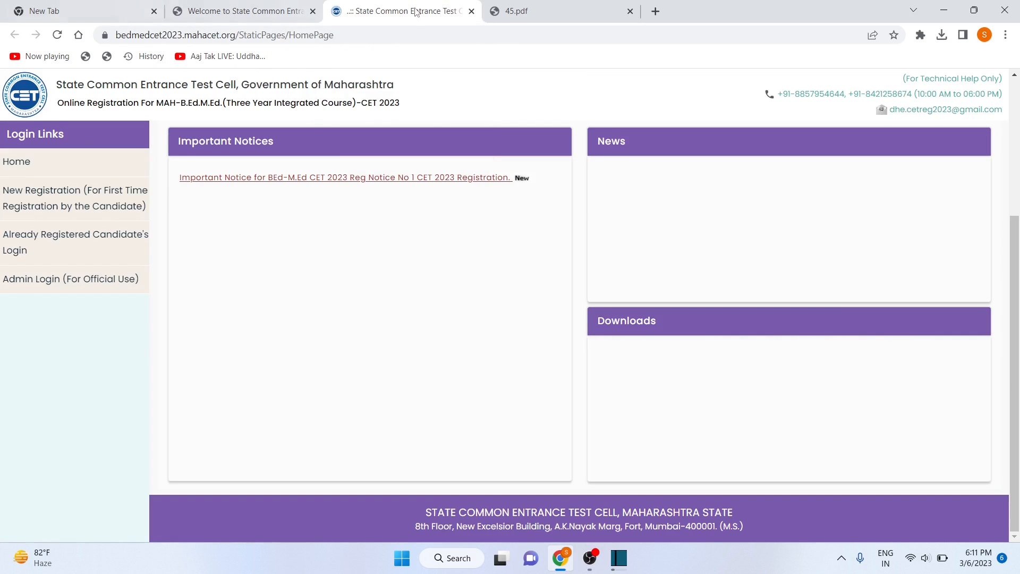
pyautogui.click(499, 8)
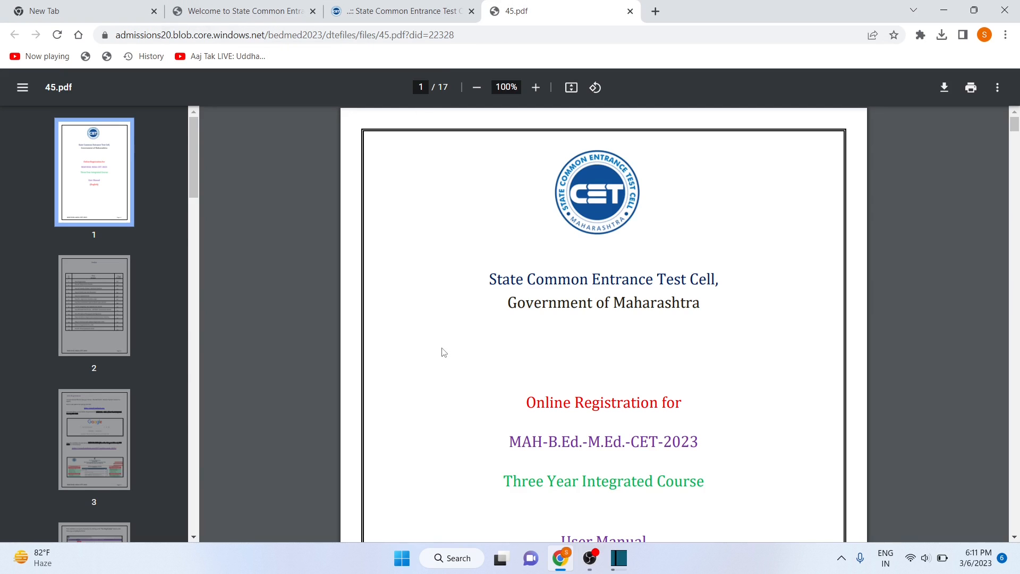
pyautogui.scroll(-1, 444, 352)
pyautogui.scroll(1, 444, 353)
# From the CET Cell landing page, open the MAH-B.Ed-M.Ed CET-2023 site and its Important Notice
pyautogui.click(237, 6)
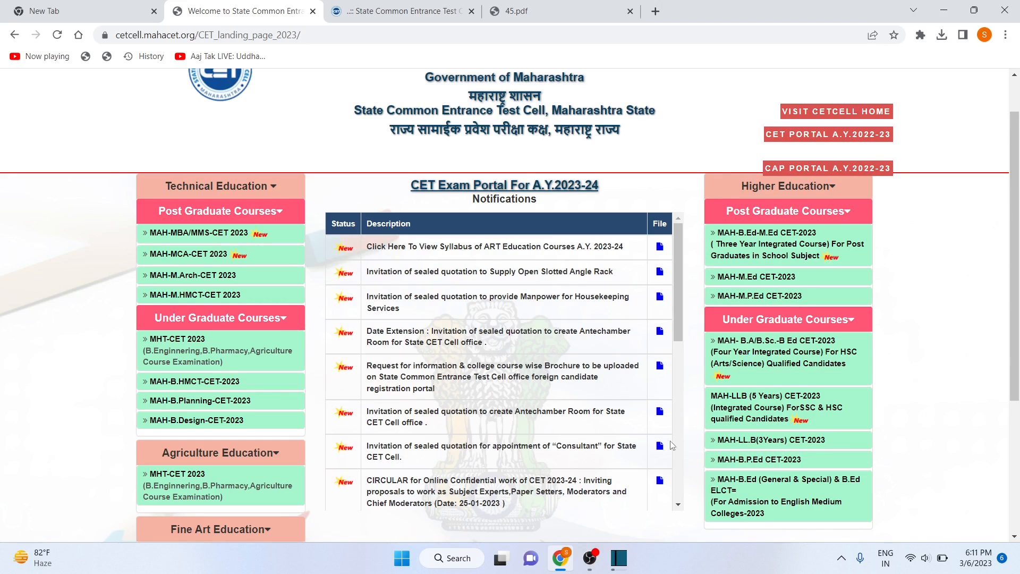
pyautogui.click(752, 257)
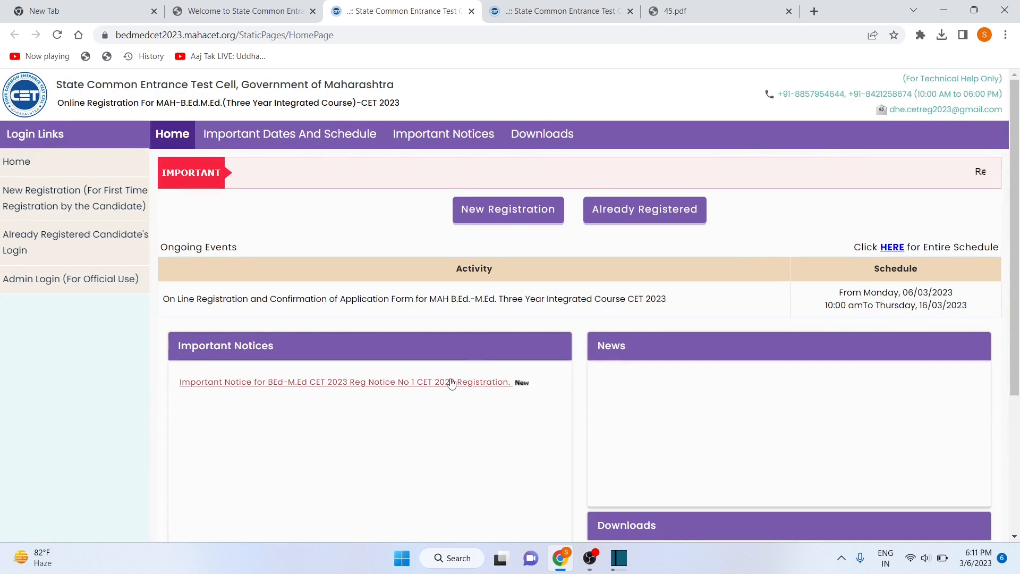
pyautogui.click(450, 381)
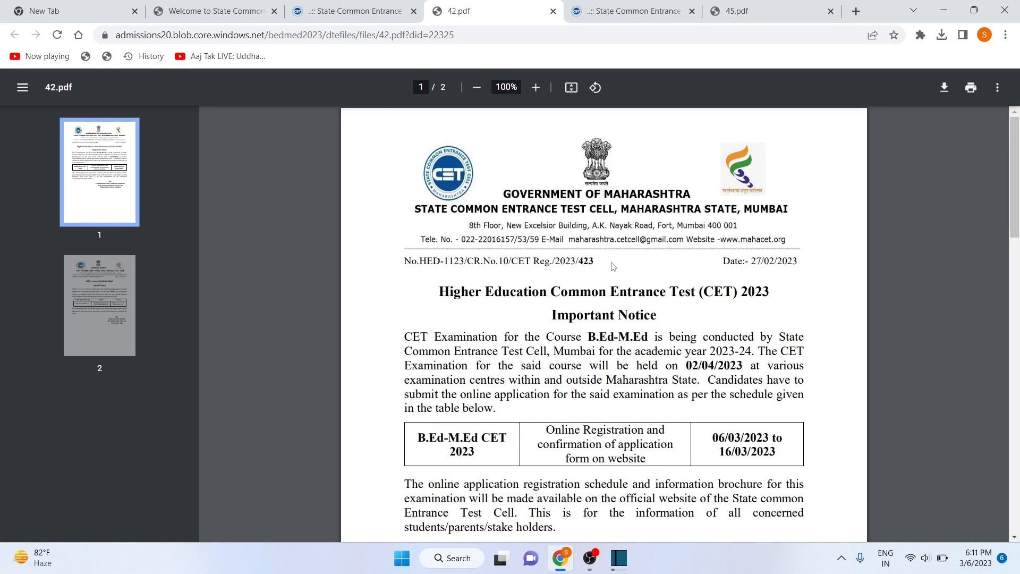
# Reload the crashed 42.pdf notice with F5 and read the 06/03/2023–16/03/2023 registration window
pyautogui.scroll(-1, 553, 320)
pyautogui.scroll(-1, 553, 320)
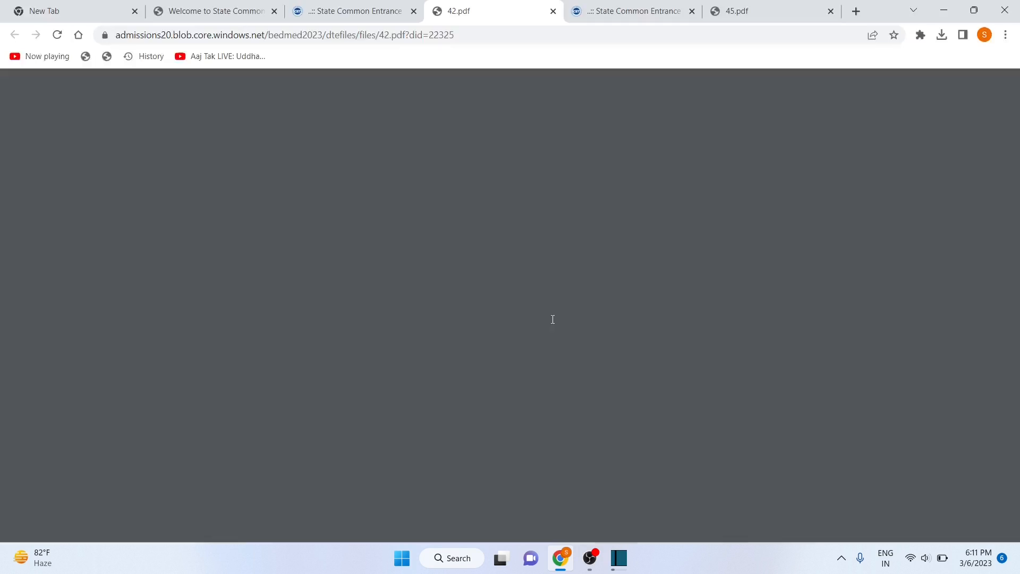
pyautogui.scroll(-1, 553, 319)
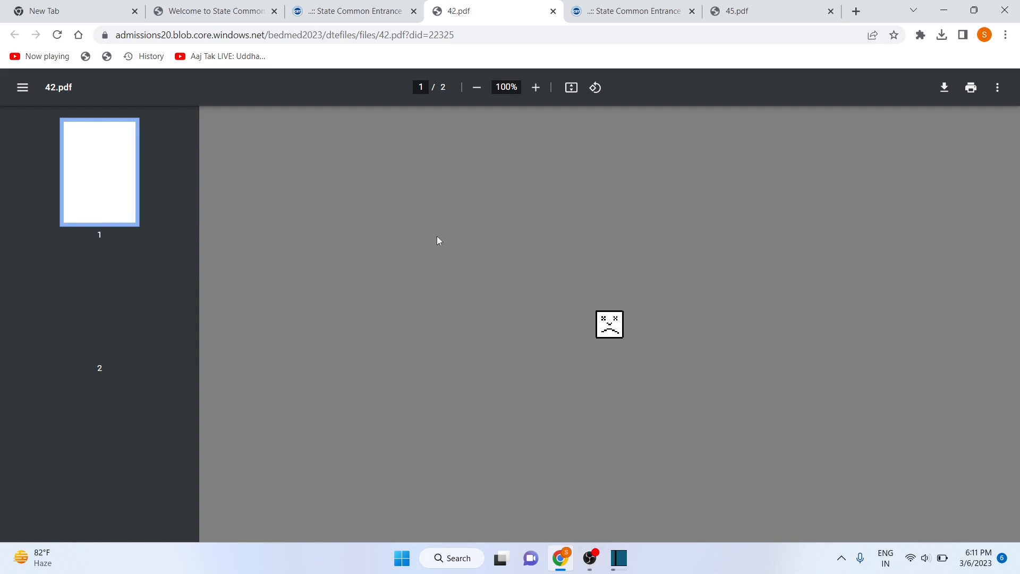
pyautogui.press('F5')
pyautogui.scroll(-2, 434, 319)
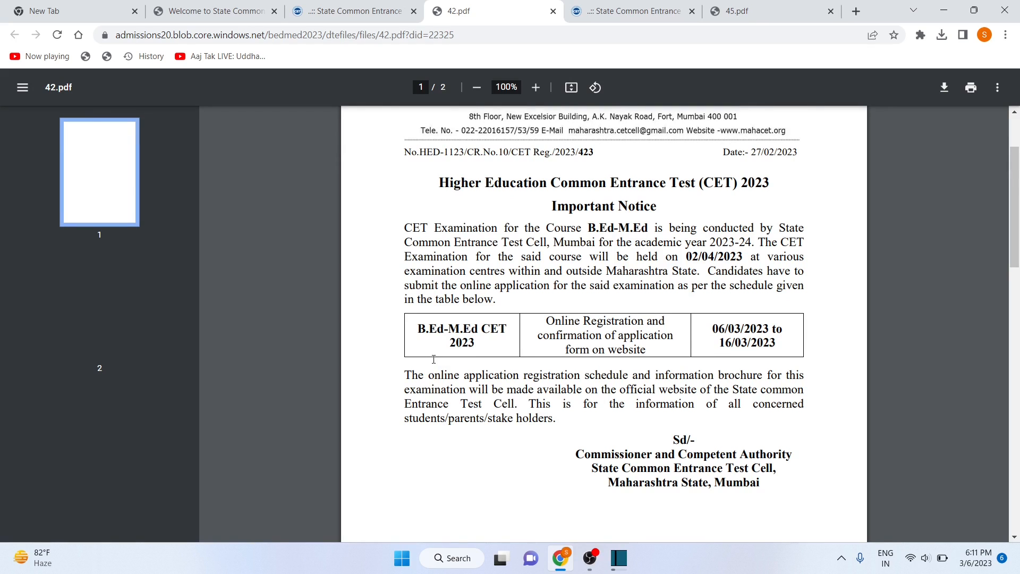
pyautogui.scroll(-1, 434, 360)
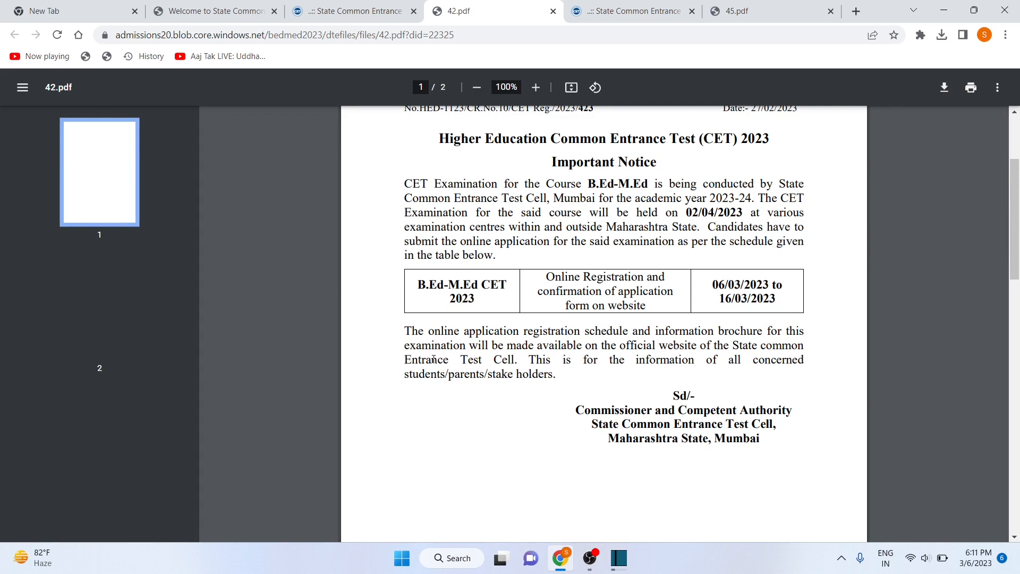
pyautogui.scroll(2, 434, 360)
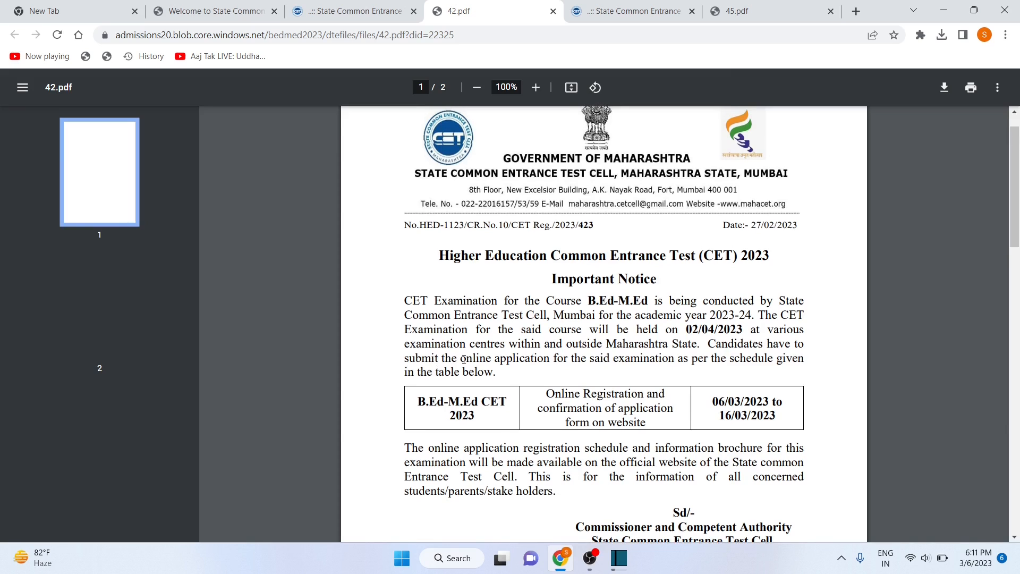
# Switch to the 45.pdf user manual and scroll from its cover to the page 2 Index
pyautogui.click(718, 13)
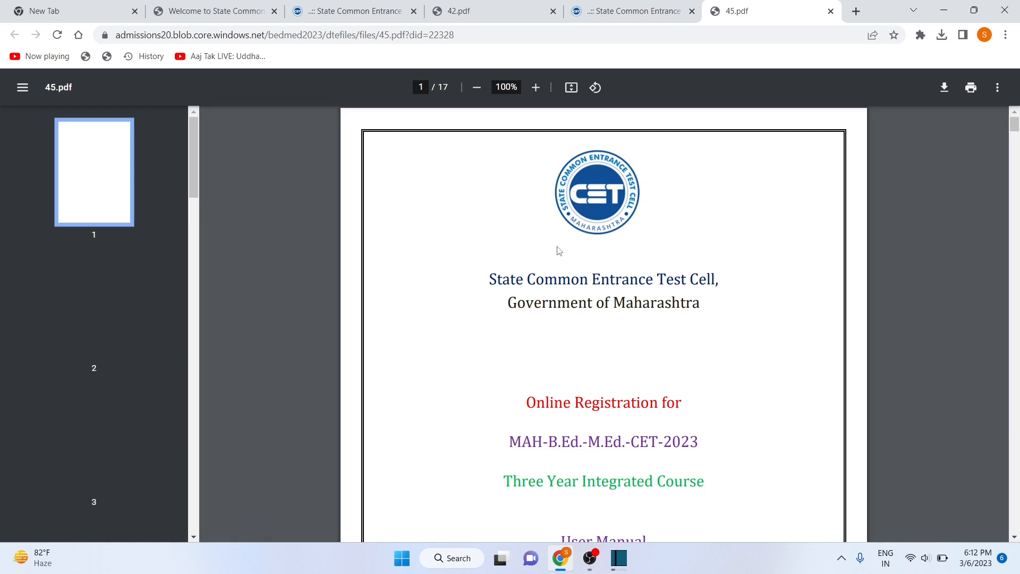
pyautogui.scroll(-3, 559, 251)
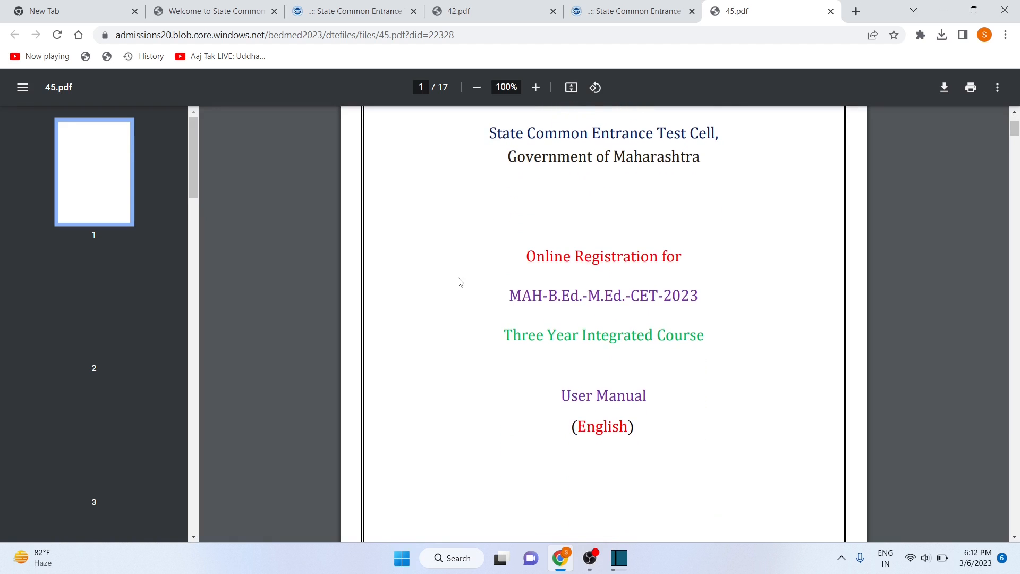
pyautogui.scroll(-4, 461, 282)
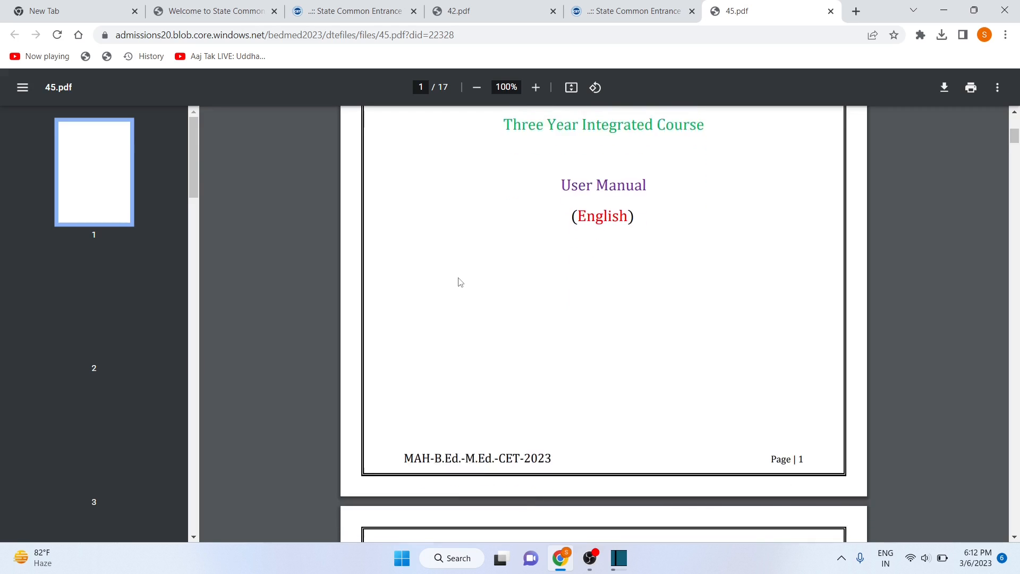
pyautogui.scroll(-8, 460, 283)
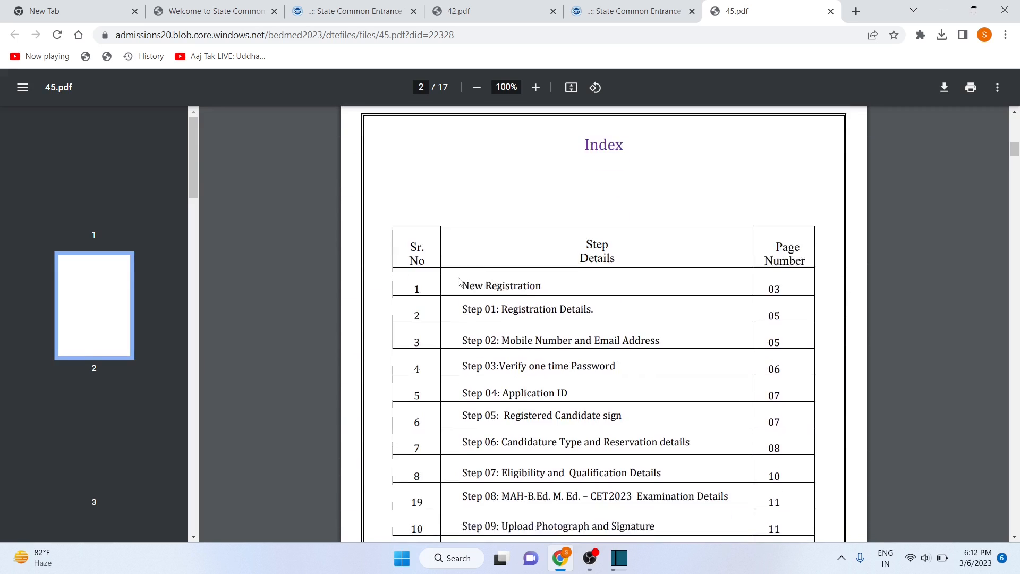
pyautogui.scroll(-2, 460, 282)
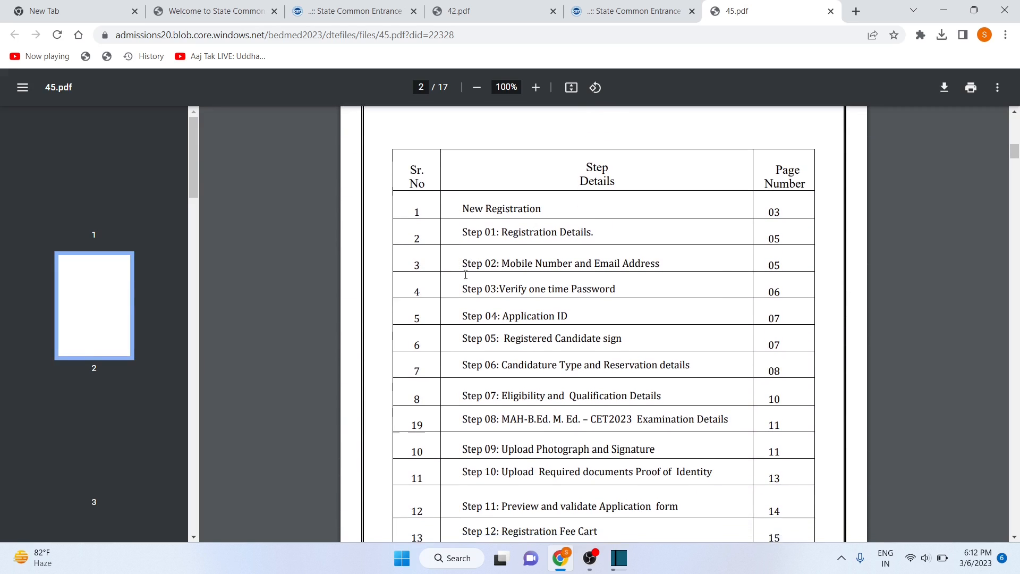
pyautogui.scroll(-2, 466, 275)
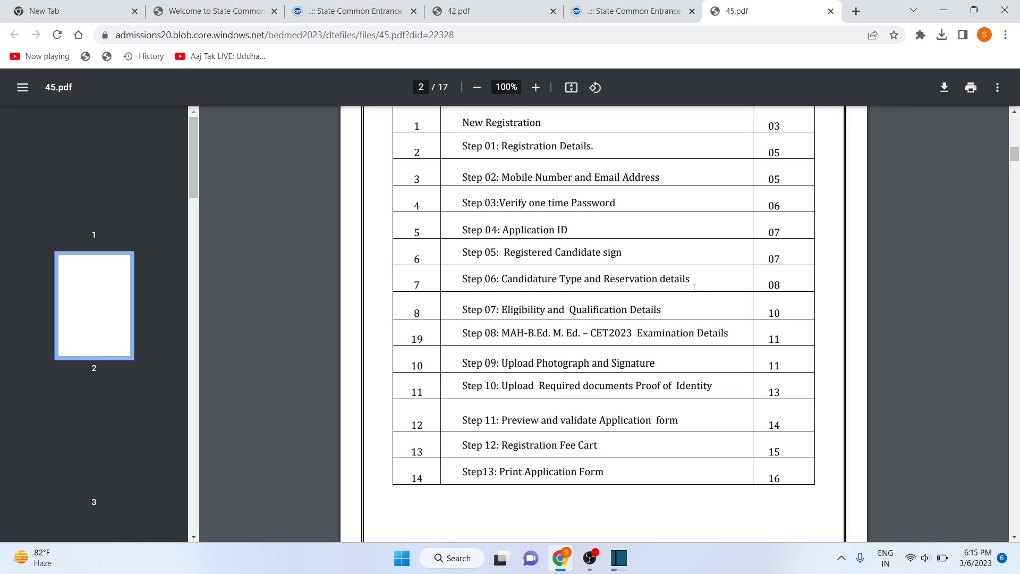
# Scroll the 45.pdf manual from the contents table to the page 3 New Registration instructions
pyautogui.scroll(-1, 598, 315)
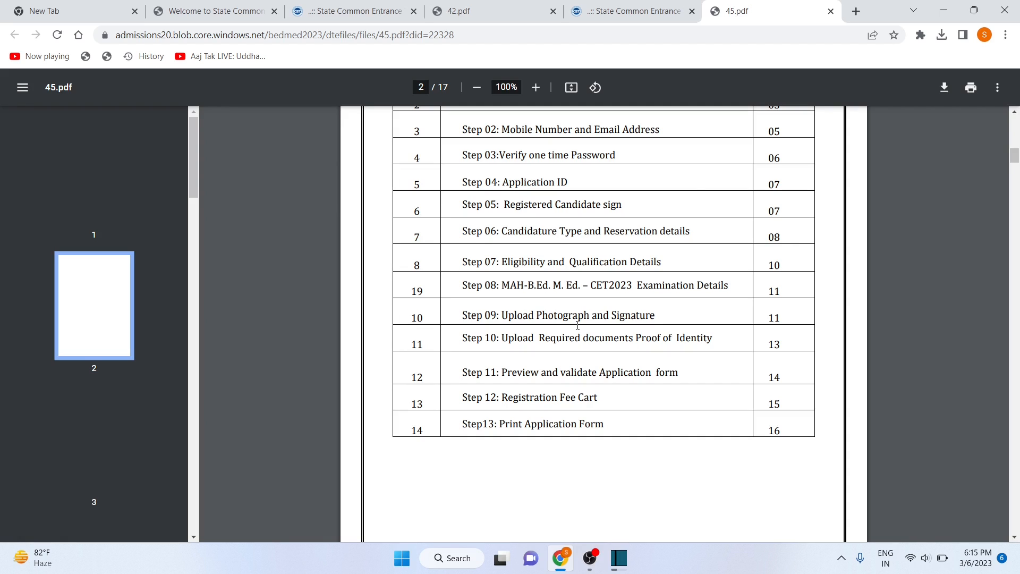
pyautogui.scroll(-1, 578, 326)
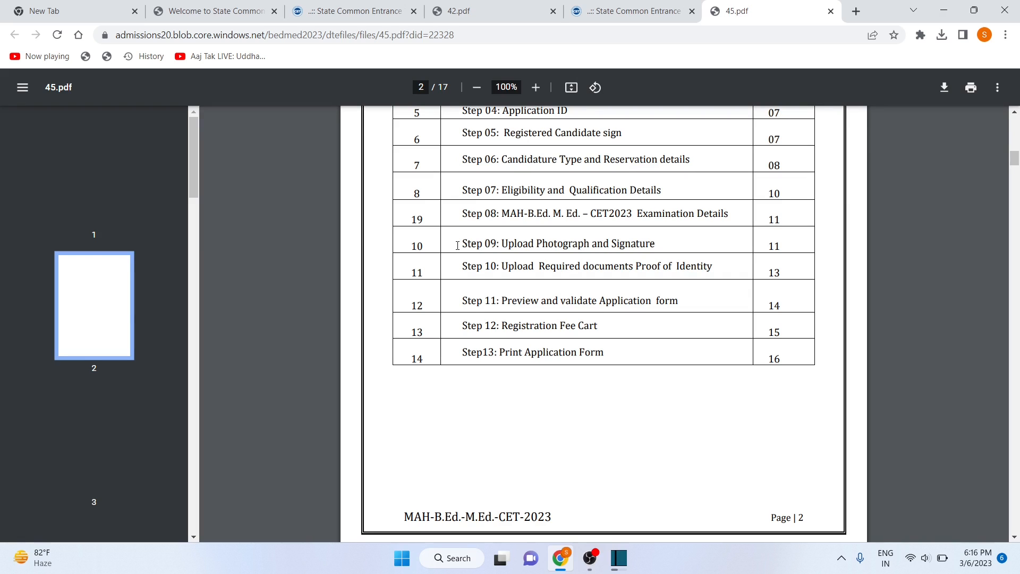
pyautogui.scroll(-6, 458, 245)
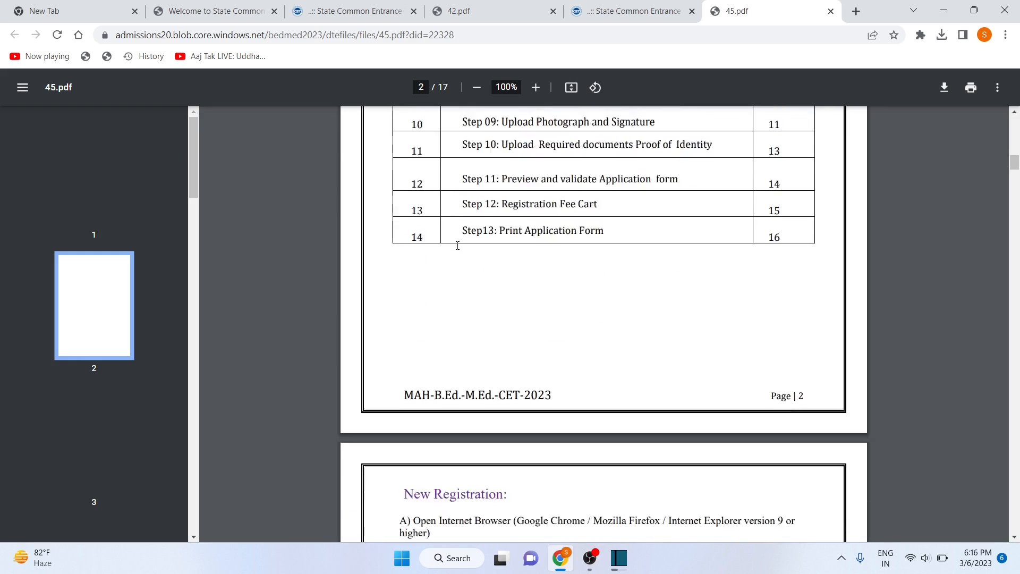
pyautogui.scroll(-4, 458, 245)
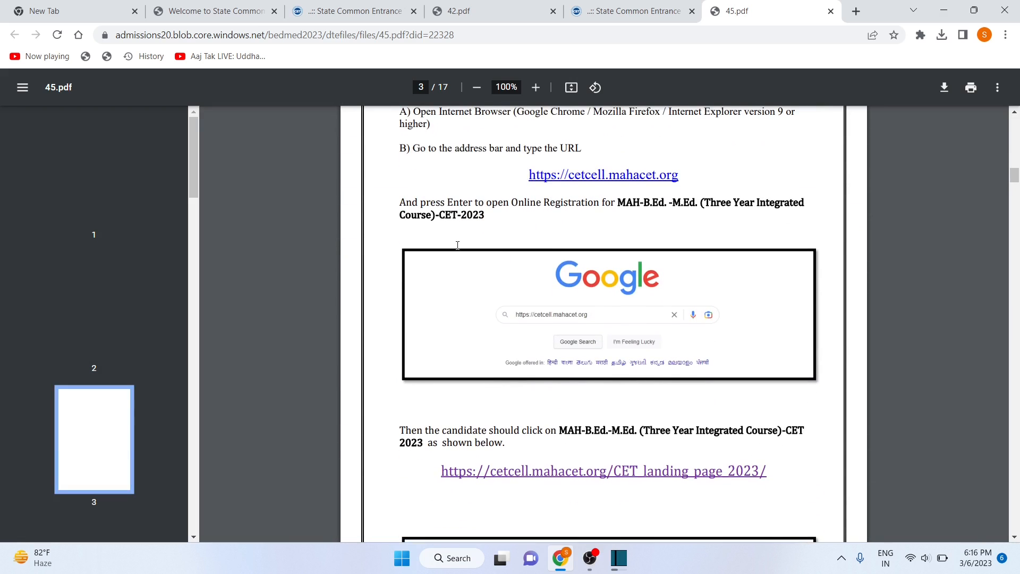
# Scroll through pages 3–5 until Step 02: Mobile Number and Email Address appears
pyautogui.scroll(-6, 458, 245)
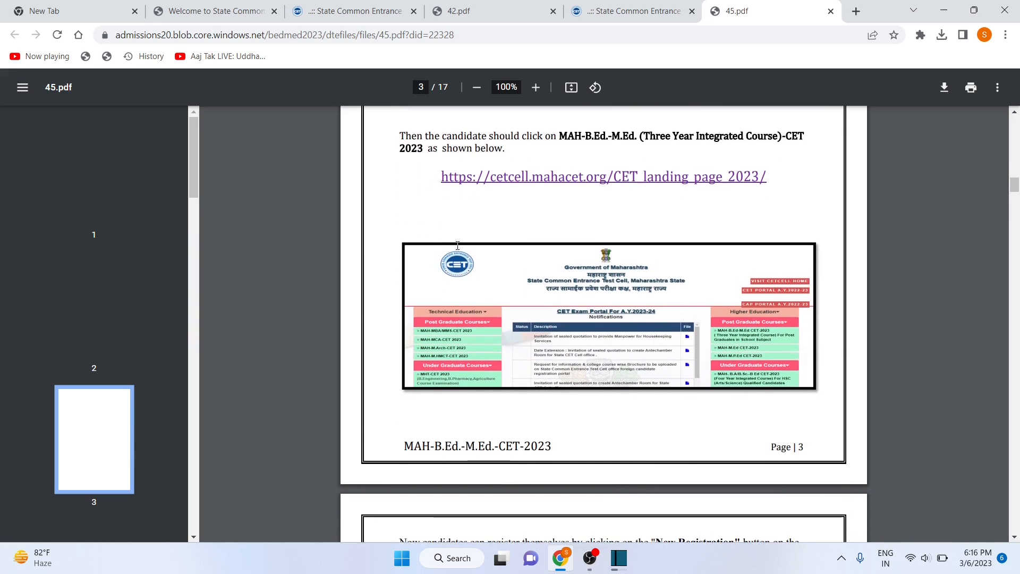
pyautogui.scroll(-5, 531, 310)
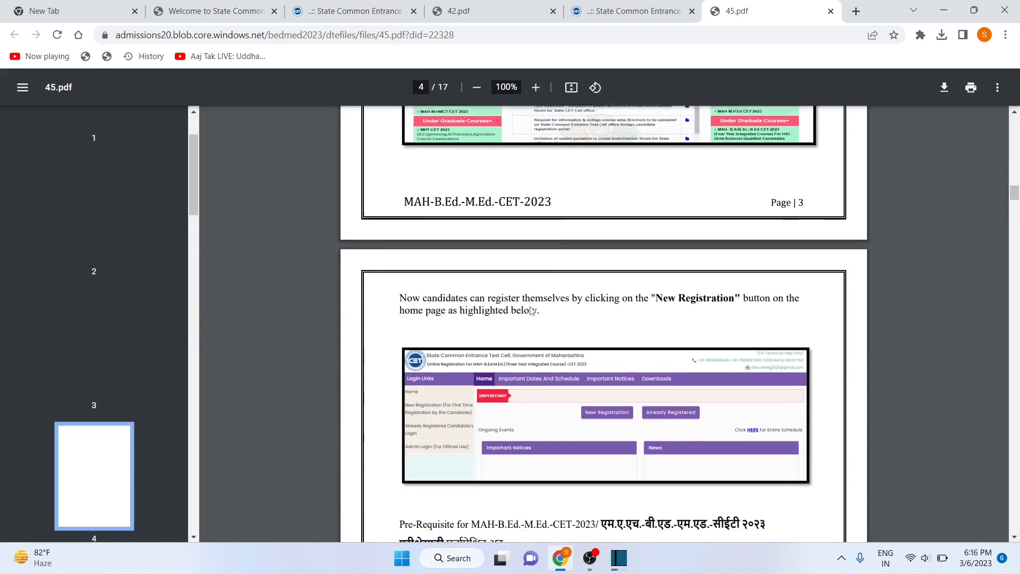
pyautogui.scroll(-2, 531, 310)
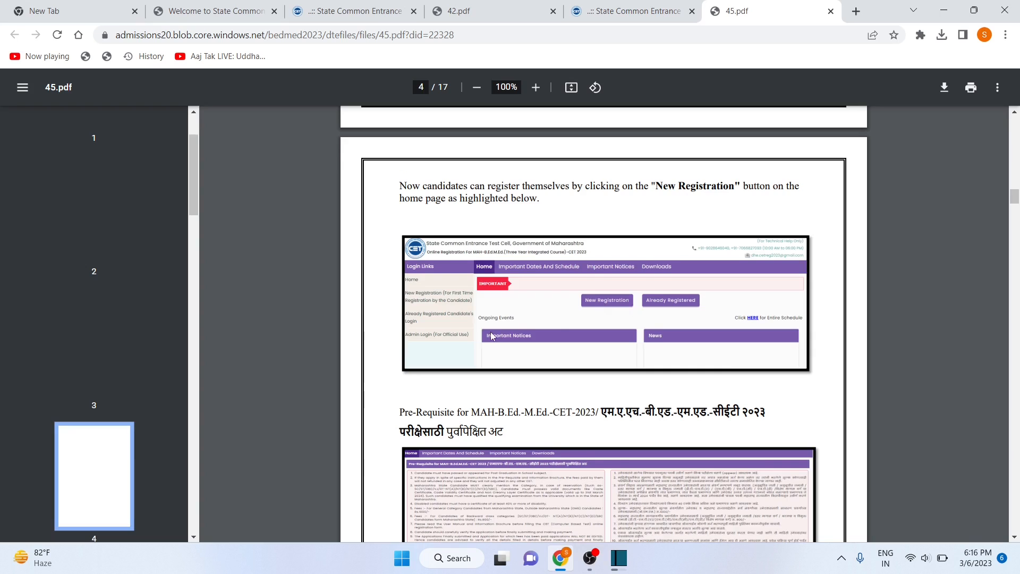
pyautogui.scroll(-4, 491, 336)
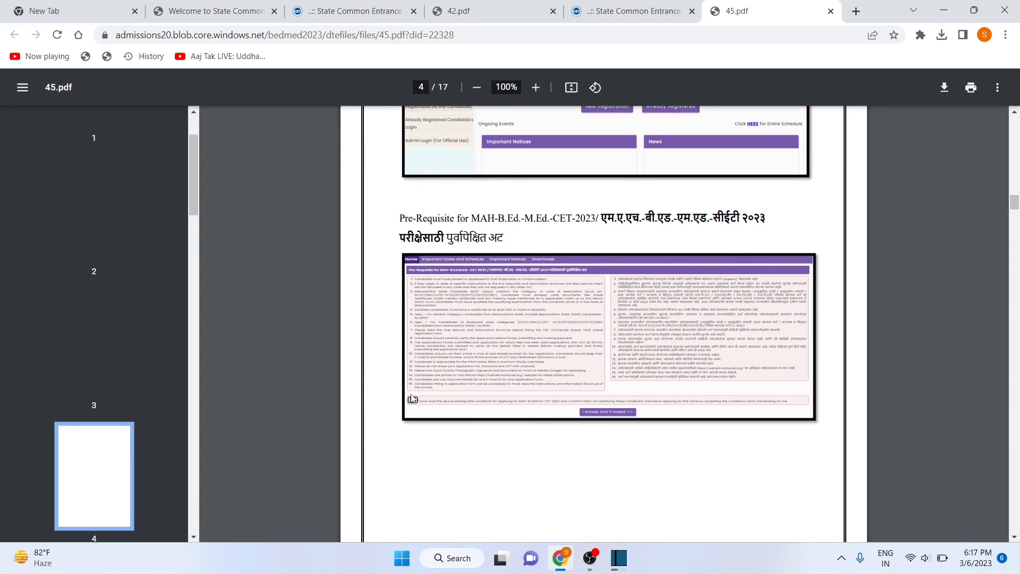
pyautogui.scroll(-5, 460, 314)
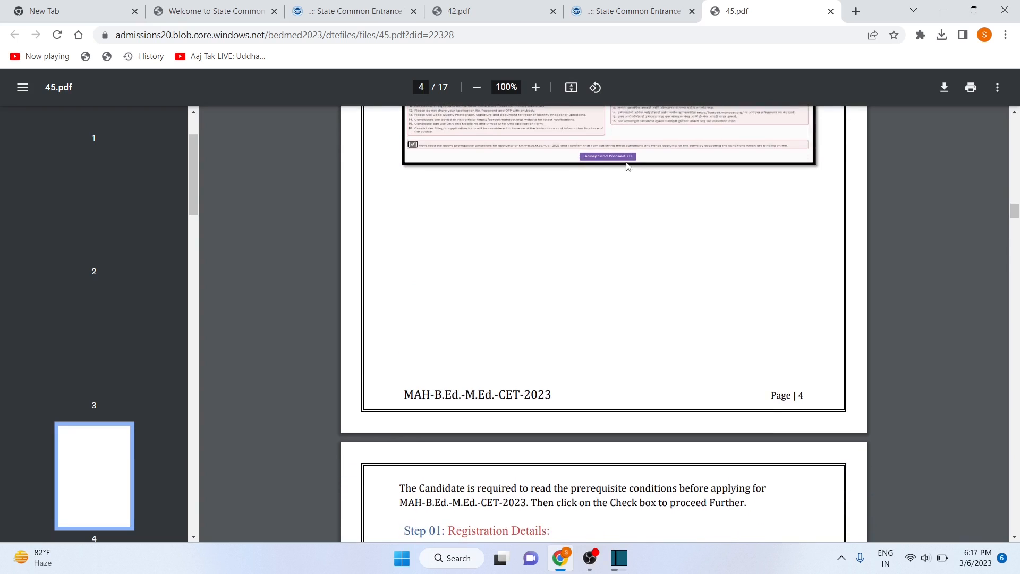
pyautogui.scroll(-6, 505, 224)
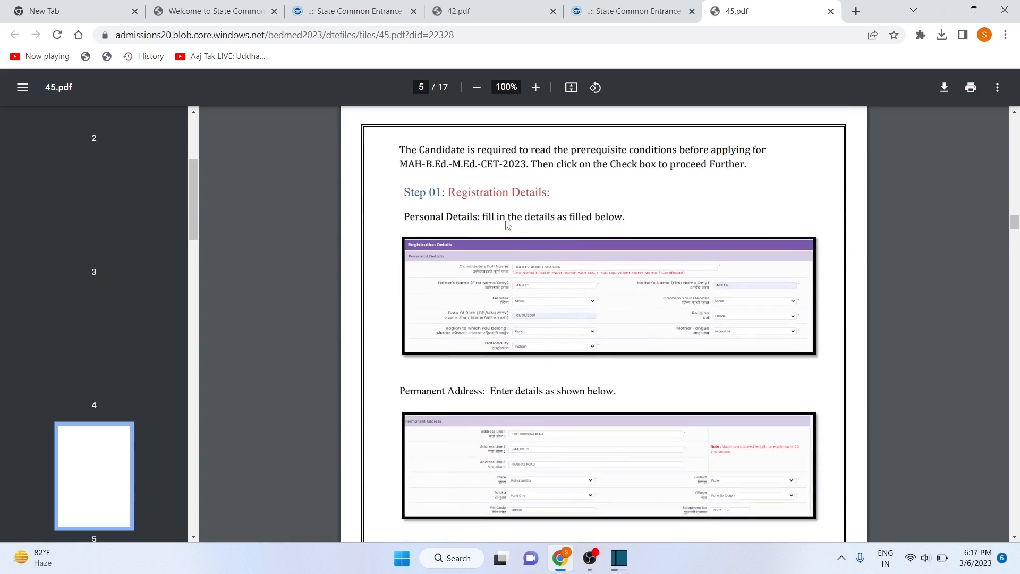
pyautogui.scroll(-1, 505, 223)
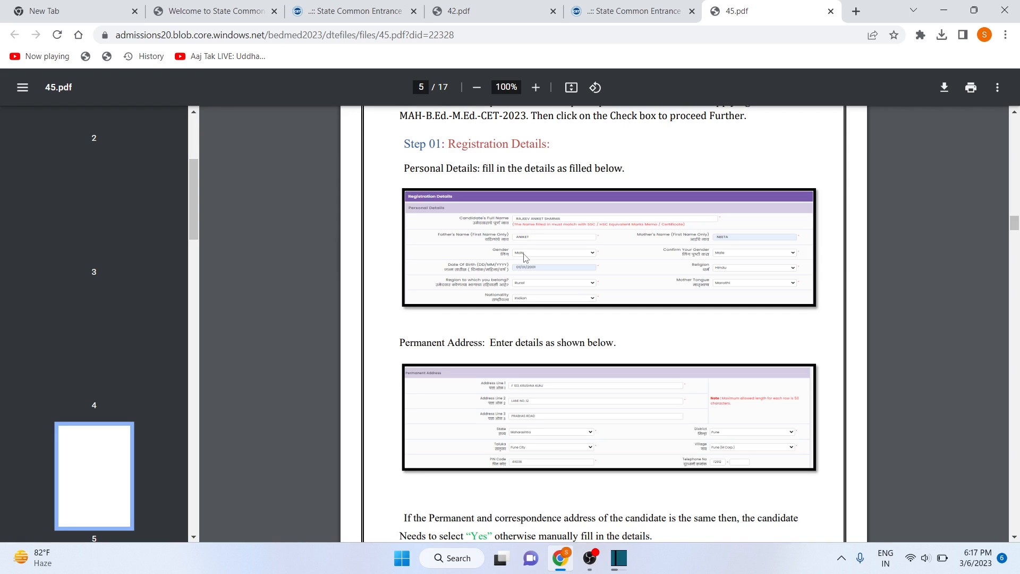
pyautogui.scroll(-6, 524, 258)
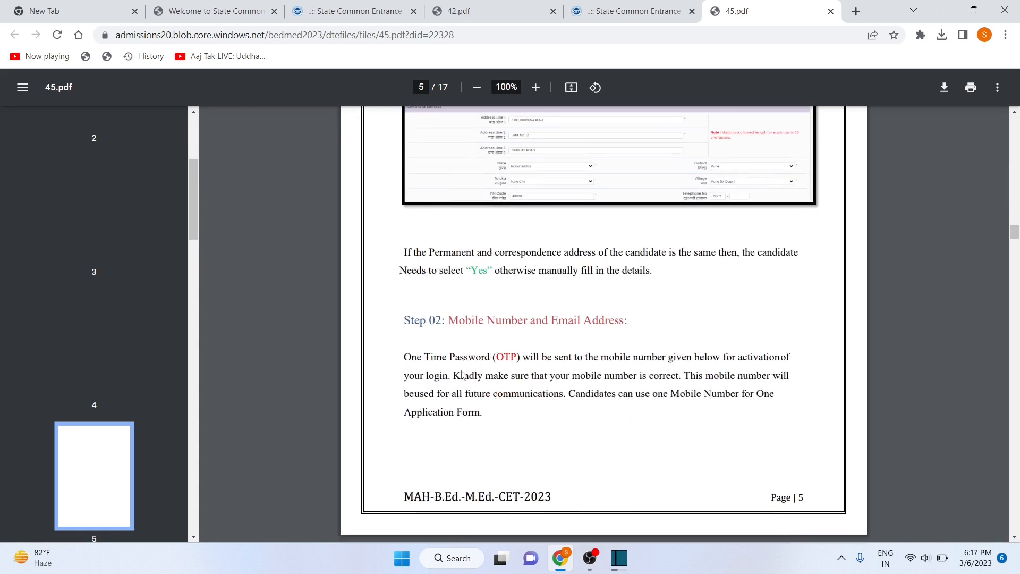
# Move to page 6 and zoom the manual to 155% to read the mobile/email entry example
pyautogui.scroll(-2, 464, 376)
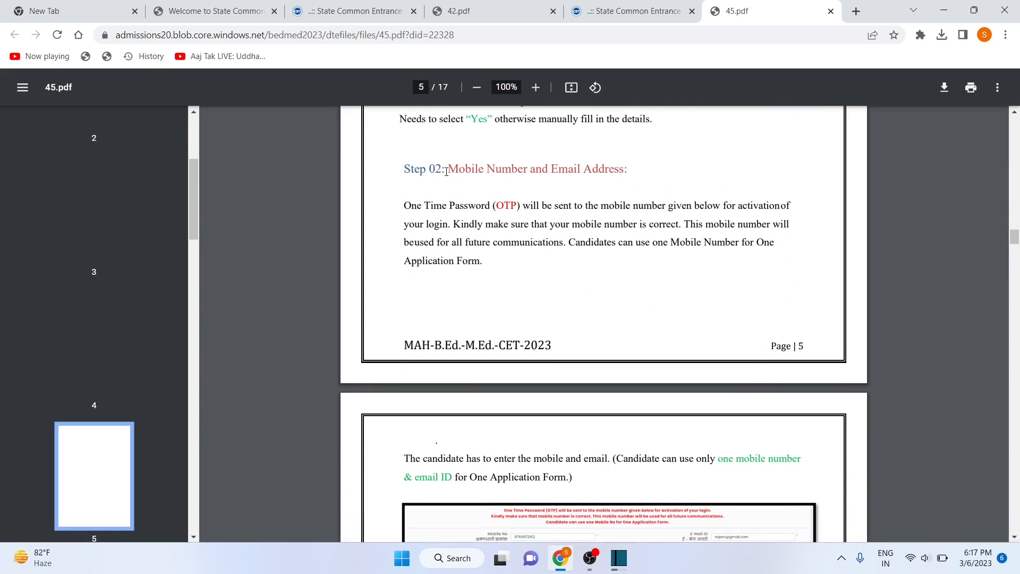
pyautogui.scroll(-3, 462, 287)
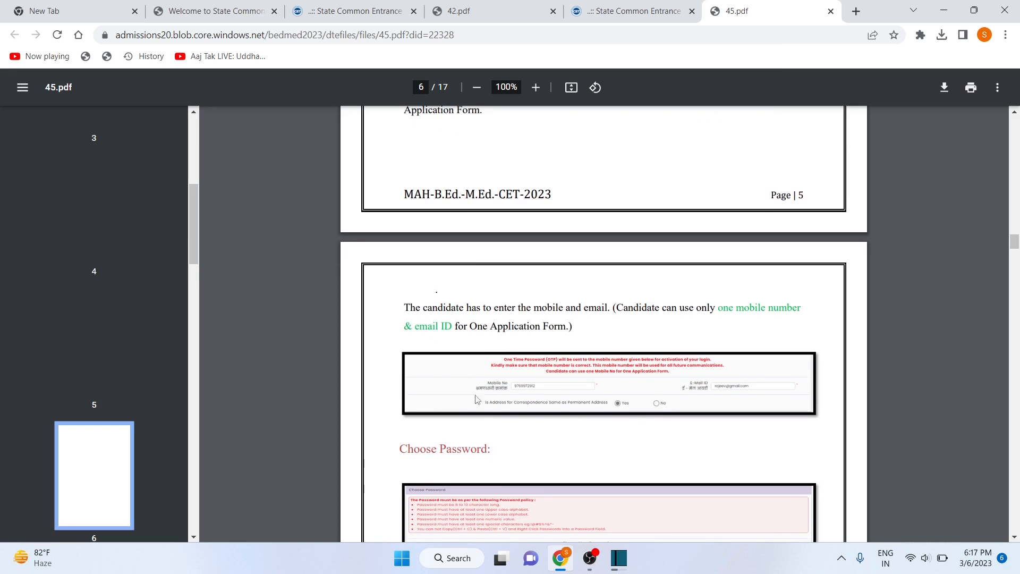
pyautogui.scroll(-1, 545, 389)
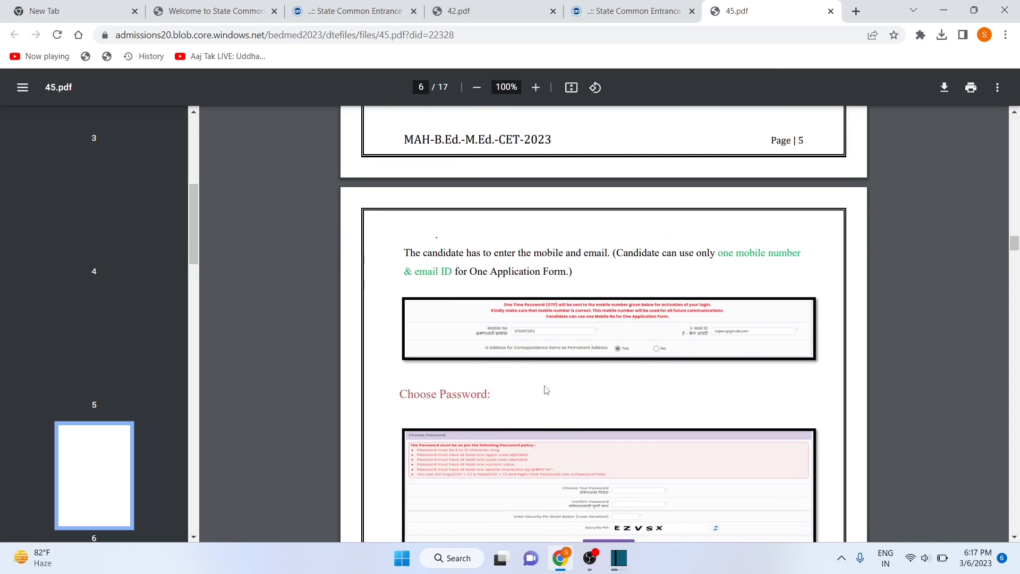
pyautogui.keyDown('ctrl'); pyautogui.scroll(4, 544, 387); pyautogui.keyUp('ctrl')
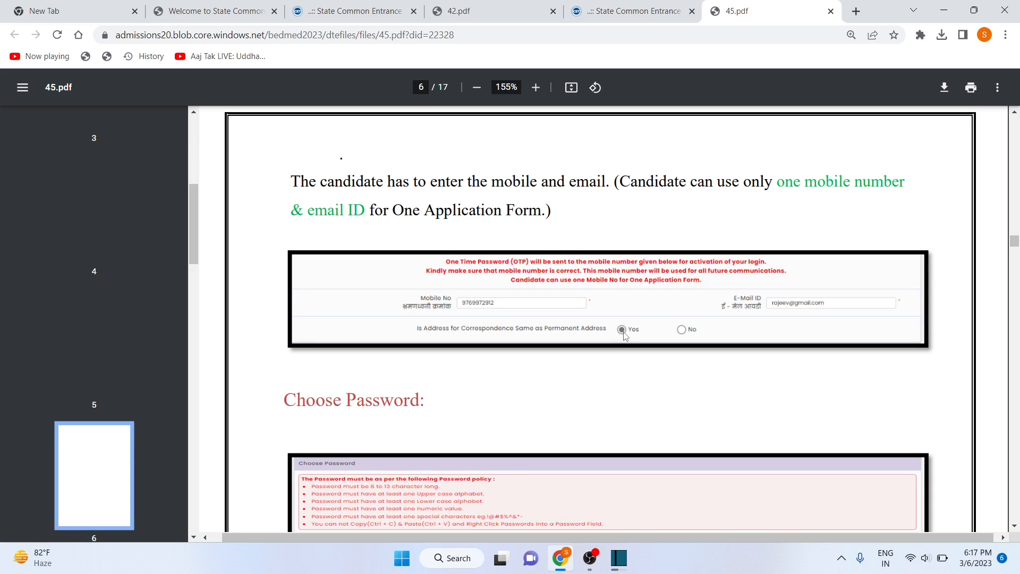
# Scroll through the Choose Password section to the Save and Proceed instruction
pyautogui.scroll(-3, 625, 335)
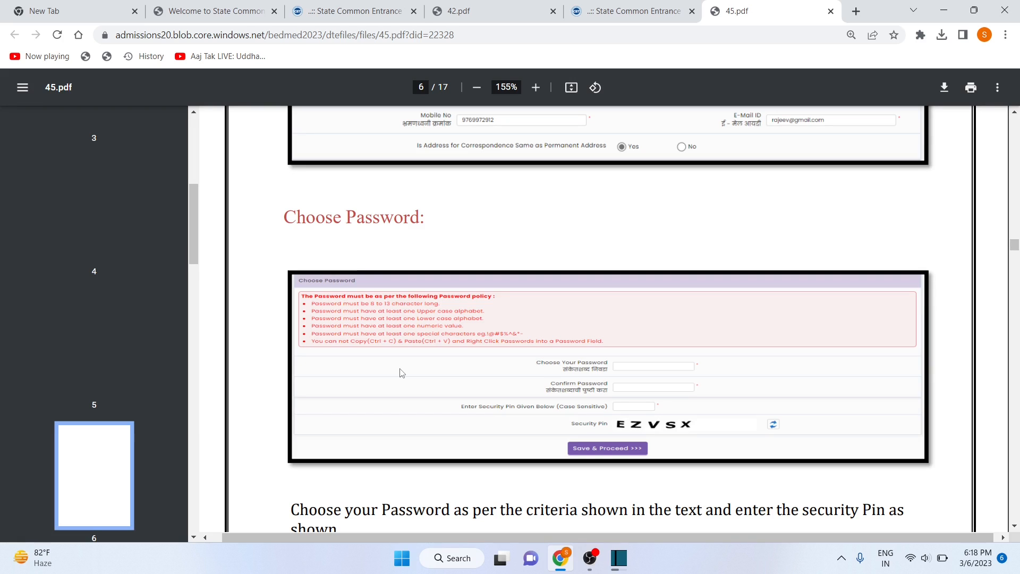
pyautogui.scroll(-3, 402, 373)
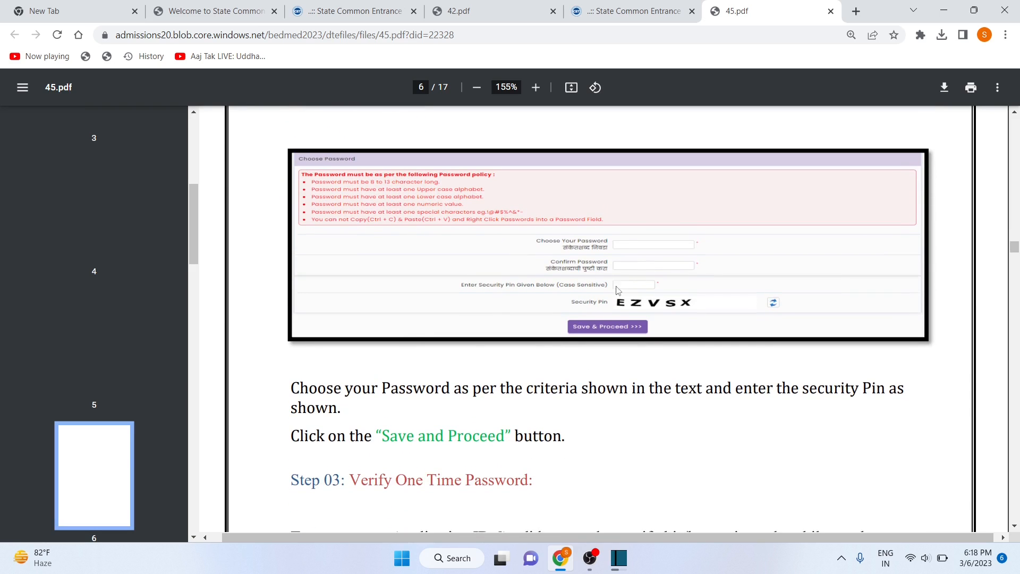
# Scroll past Step 03 Verify OTP to Step 04: Application ID on page 7
pyautogui.scroll(-6, 528, 370)
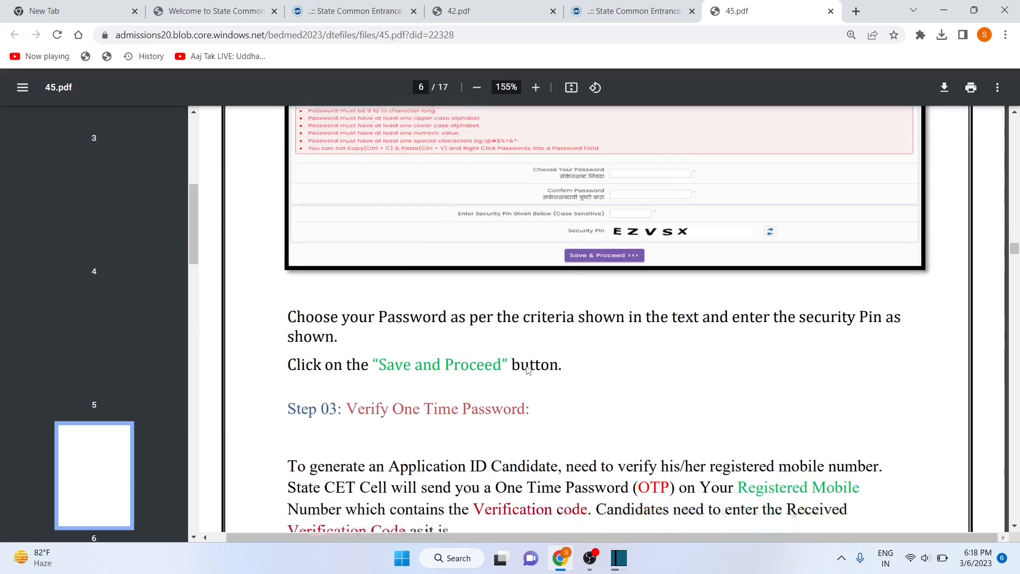
pyautogui.scroll(3, 411, 213)
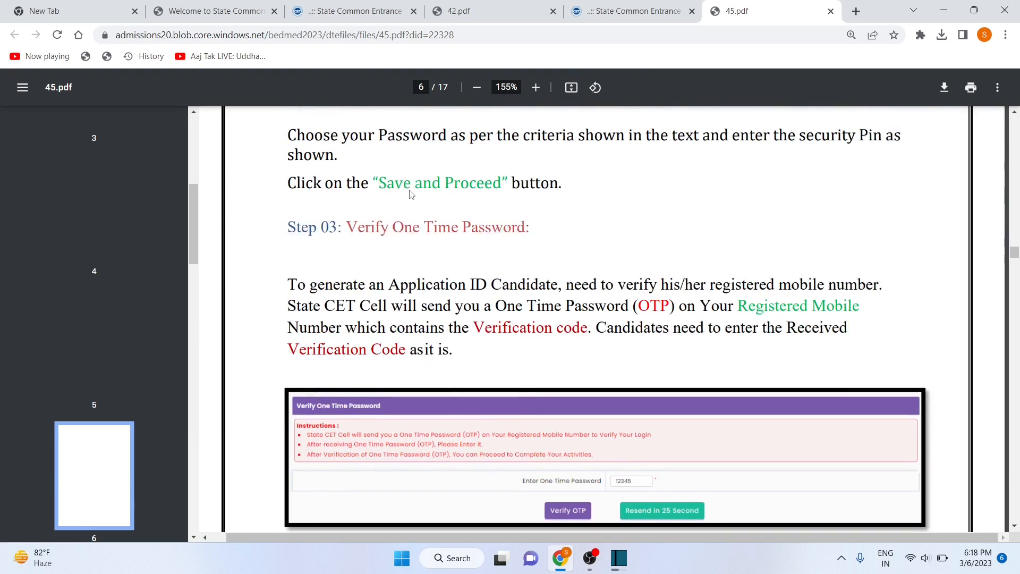
pyautogui.scroll(-3, 416, 231)
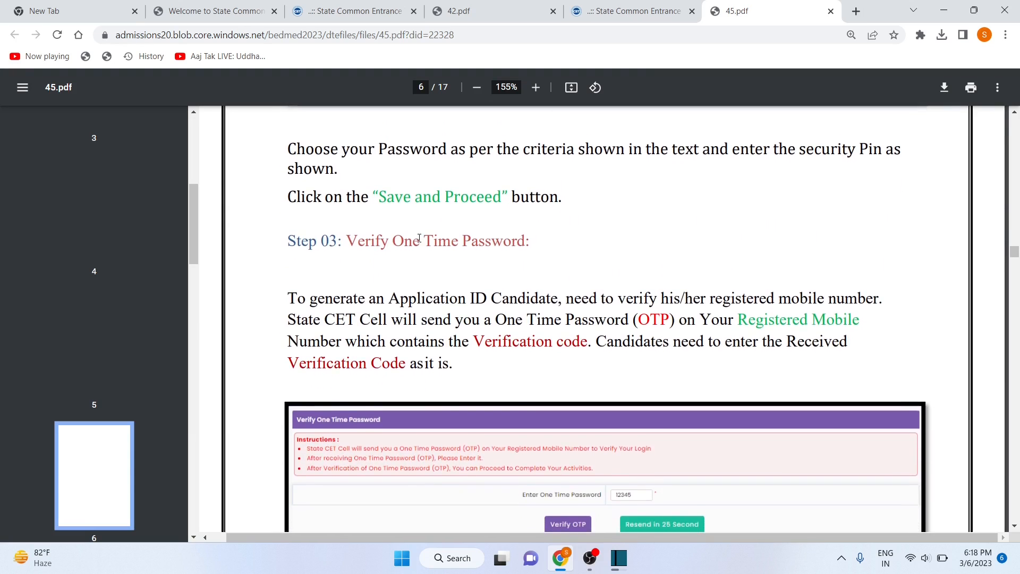
pyautogui.scroll(-3, 419, 238)
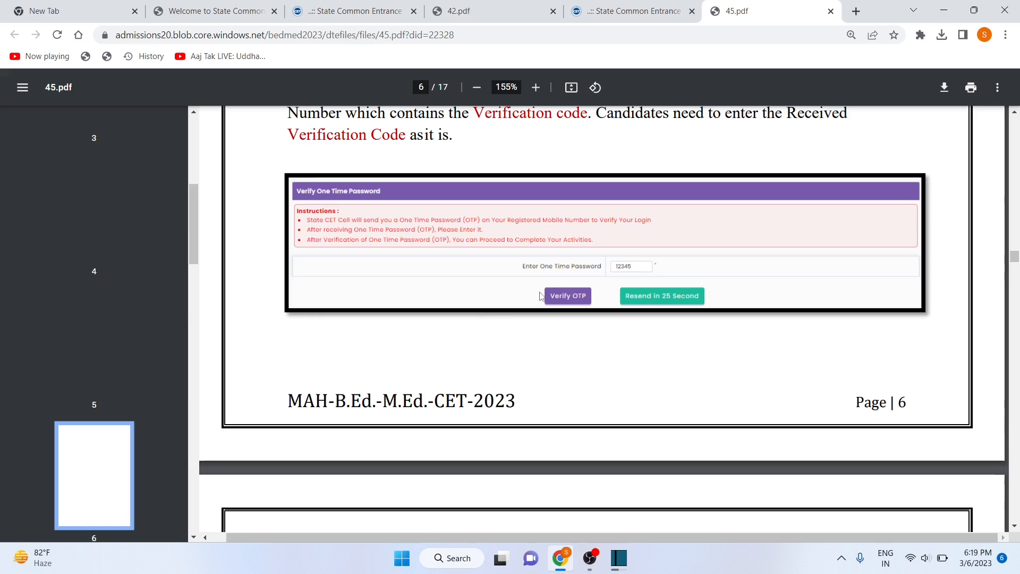
pyautogui.scroll(-10, 483, 317)
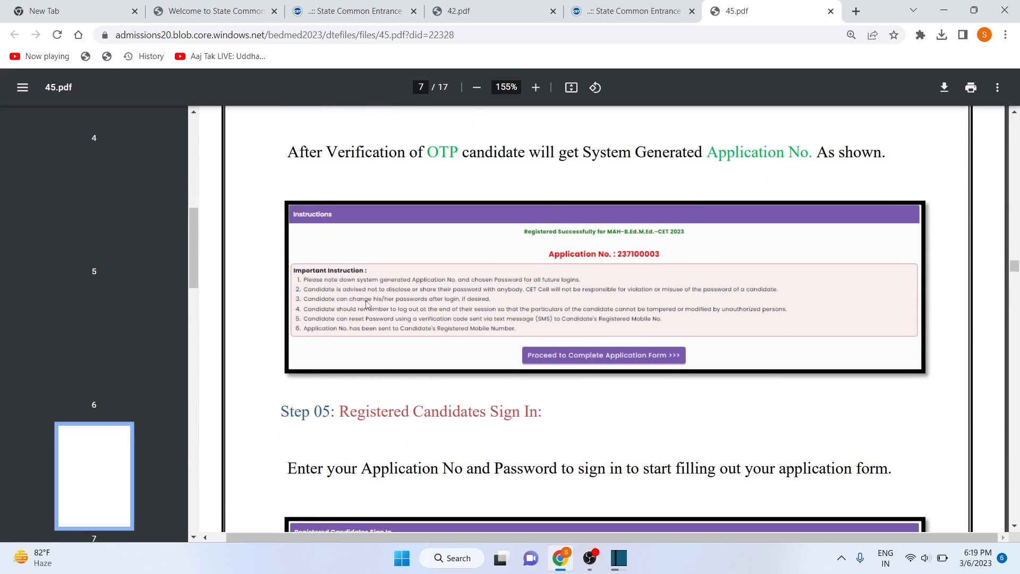
# Scroll past Step 05 sign-in to the nine-step Application Form Status dashboard on page 7
pyautogui.scroll(-2, 370, 304)
pyautogui.scroll(-5, 367, 304)
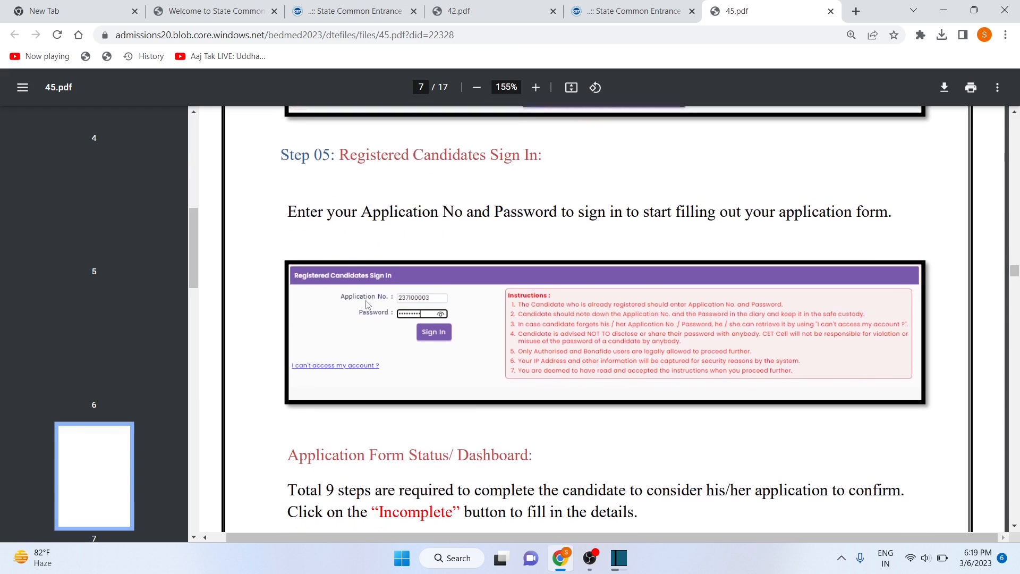
pyautogui.scroll(-3, 367, 304)
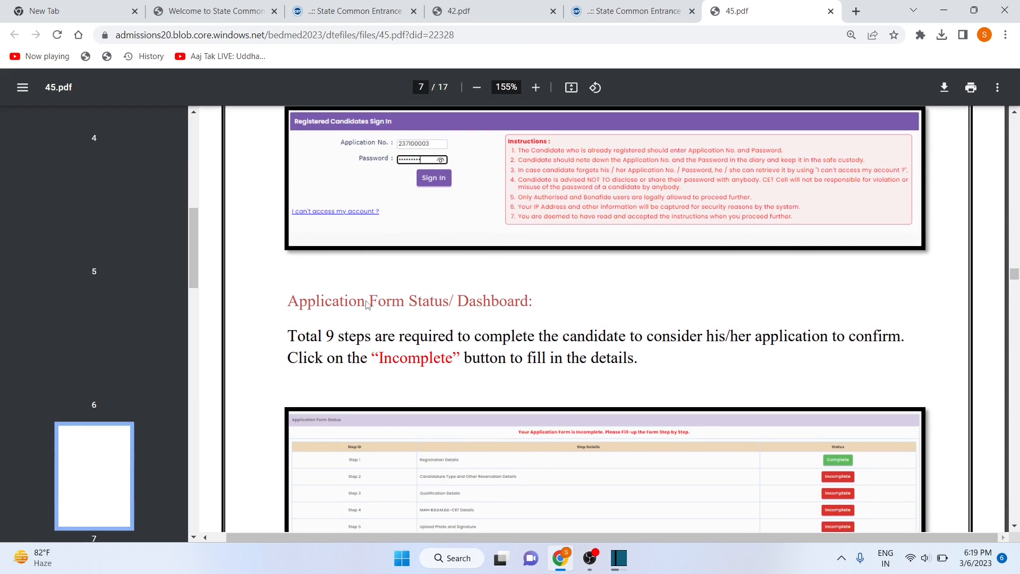
pyautogui.scroll(5, 367, 304)
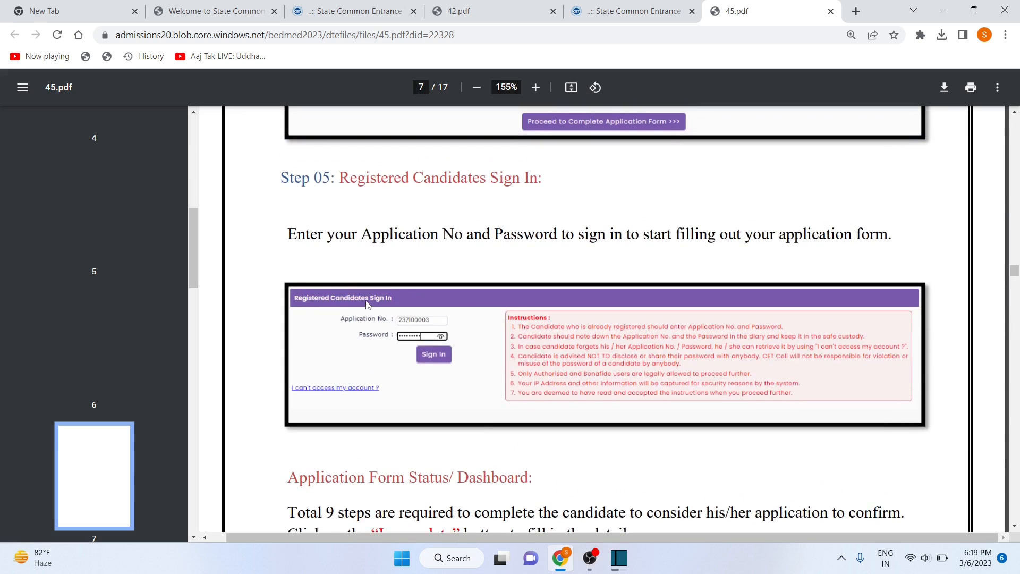
pyautogui.scroll(2, 573, 224)
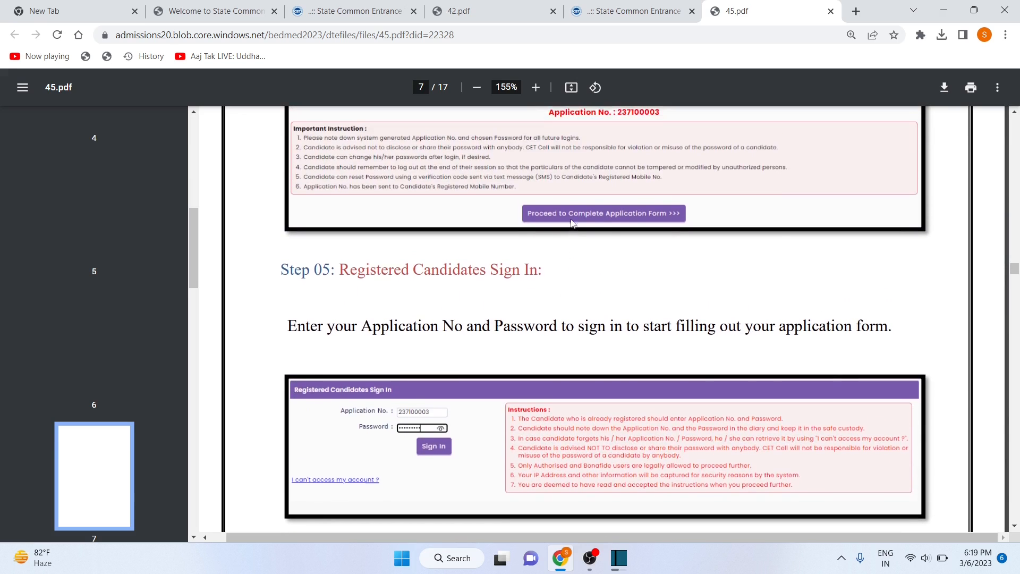
pyautogui.scroll(-8, 574, 224)
pyautogui.scroll(-2, 573, 224)
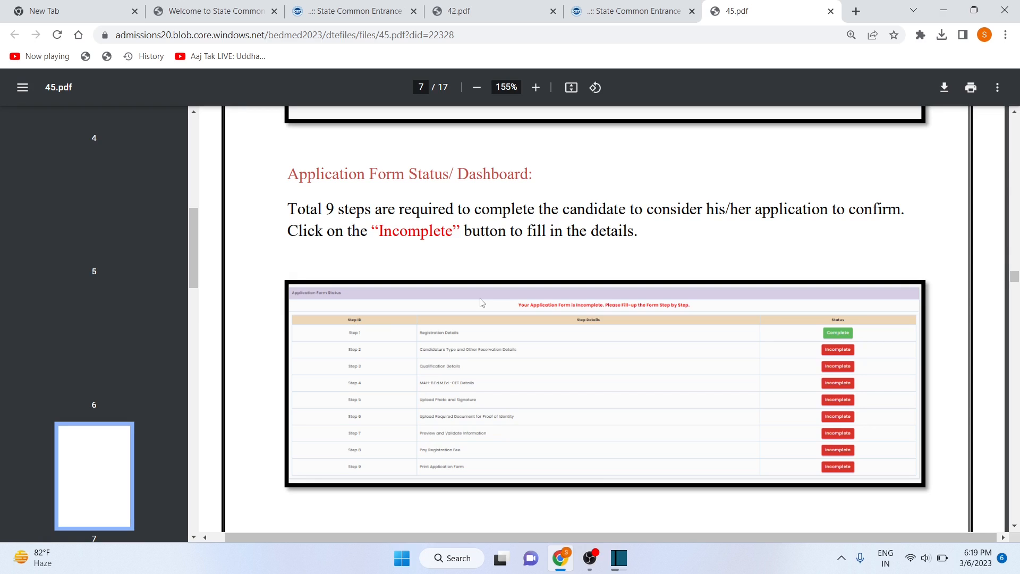
# Scroll onto page 8 to the Type-A to Type-D candidature definitions under Step 06
pyautogui.scroll(-1, 482, 303)
pyautogui.scroll(-2, 482, 303)
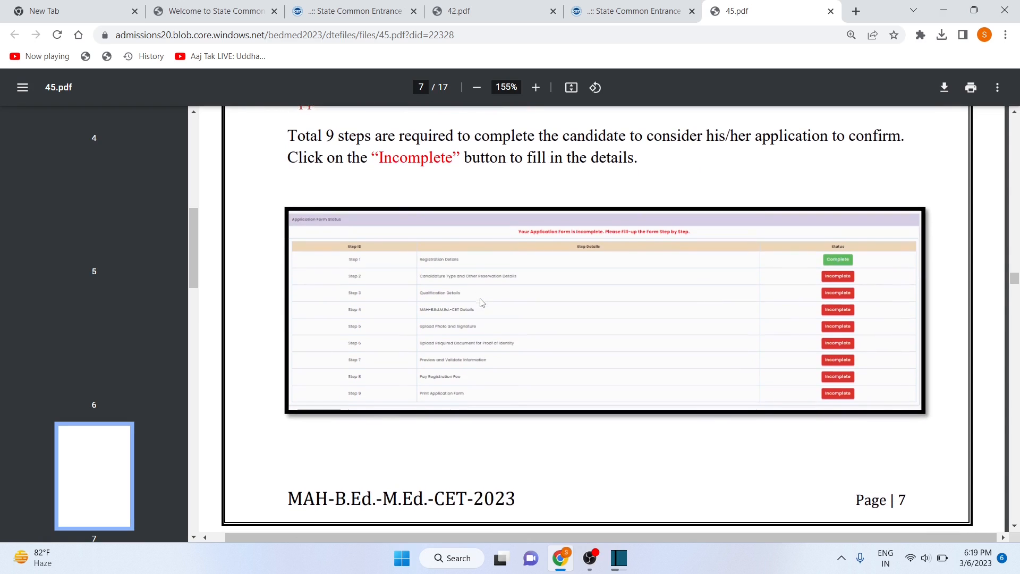
pyautogui.scroll(-1, 482, 303)
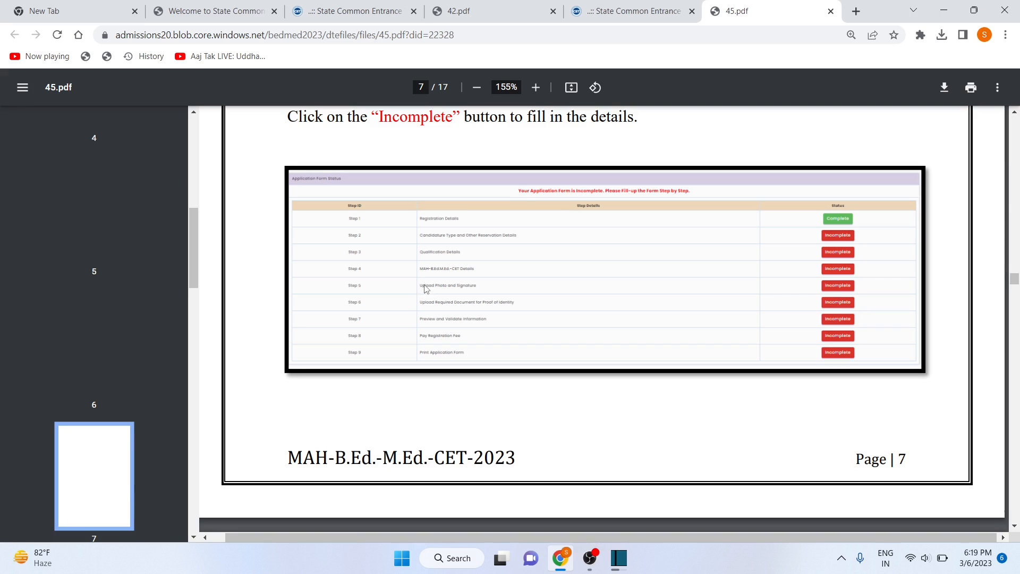
pyautogui.scroll(-10, 425, 288)
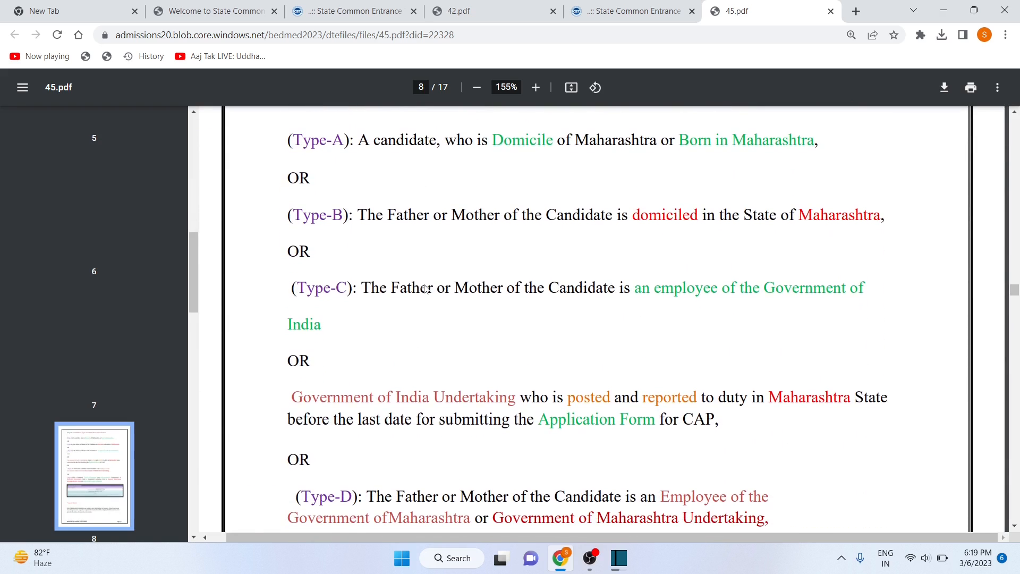
# Scroll the manual past the Type-E definition and Candidature Type example to Category Details
pyautogui.scroll(-2, 343, 360)
pyautogui.scroll(-4, 343, 359)
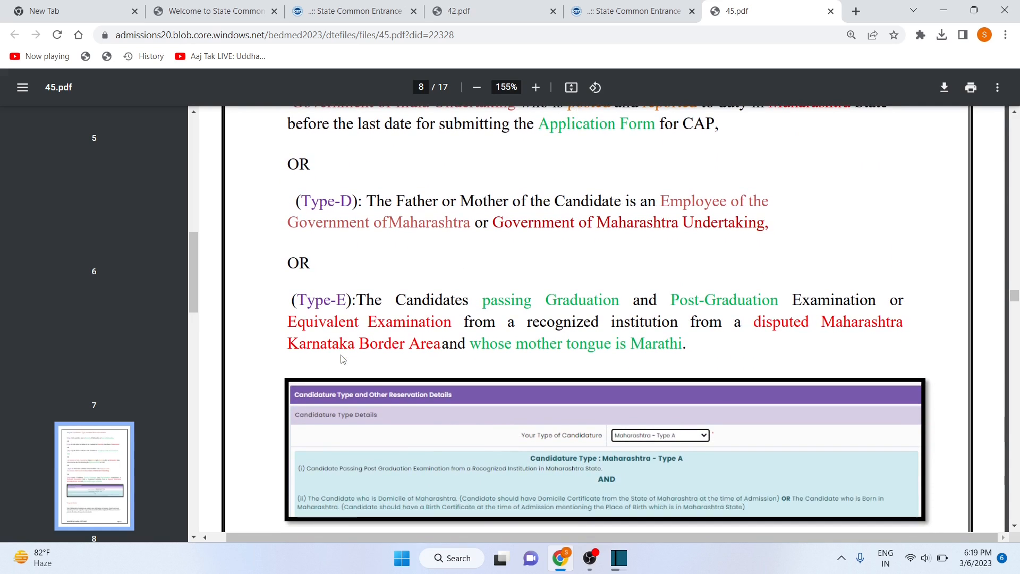
pyautogui.scroll(-4, 343, 360)
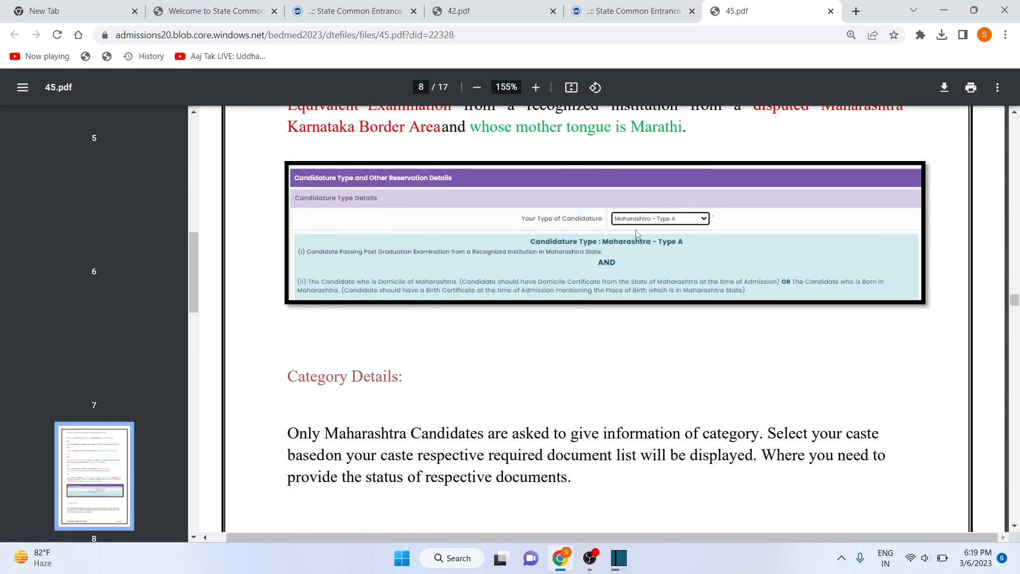
pyautogui.scroll(-3, 434, 301)
pyautogui.scroll(-3, 434, 301)
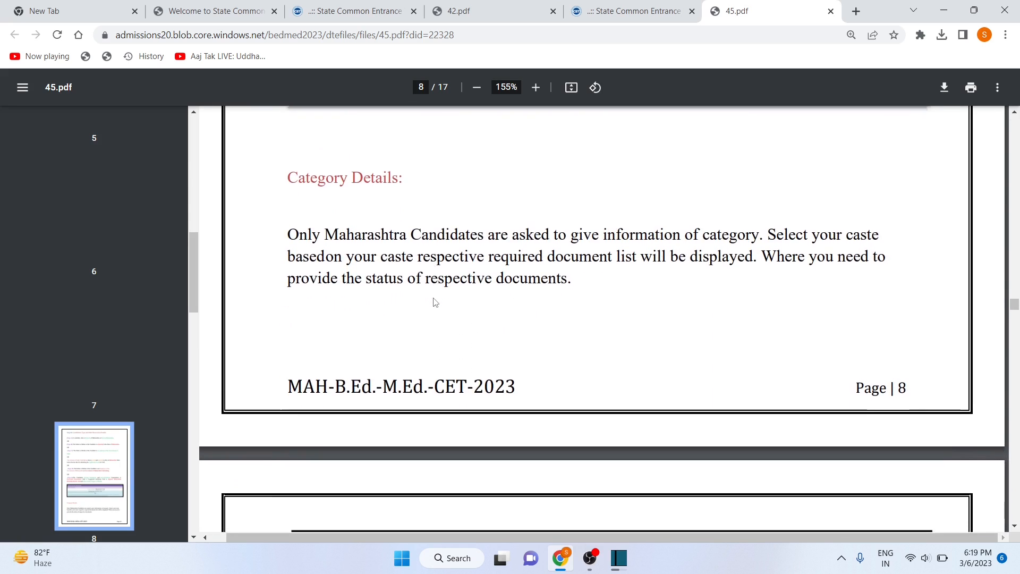
# Scroll through page 9's category and disability sections to page 10's Minority Details
pyautogui.scroll(-5, 434, 301)
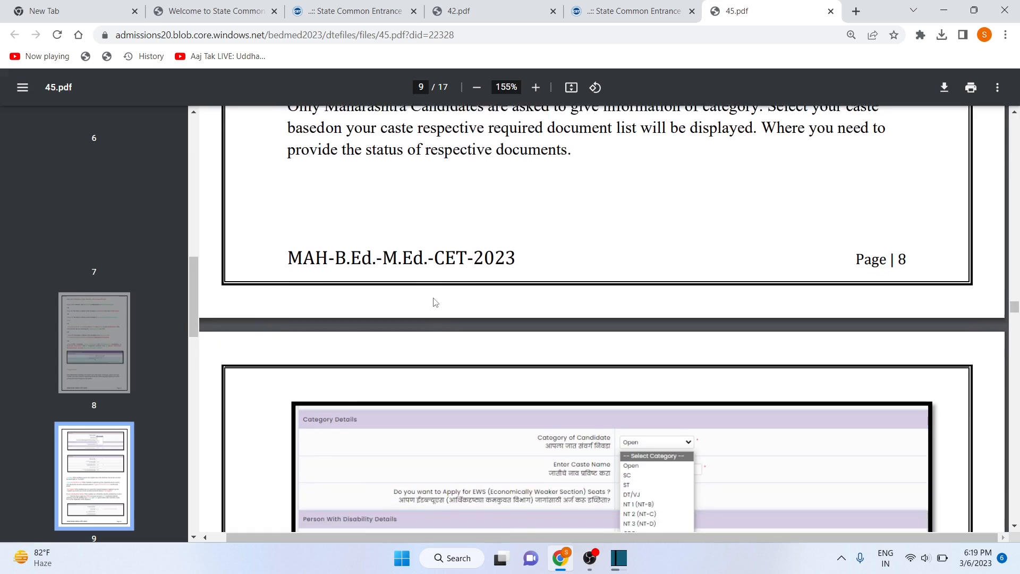
pyautogui.scroll(-2, 434, 302)
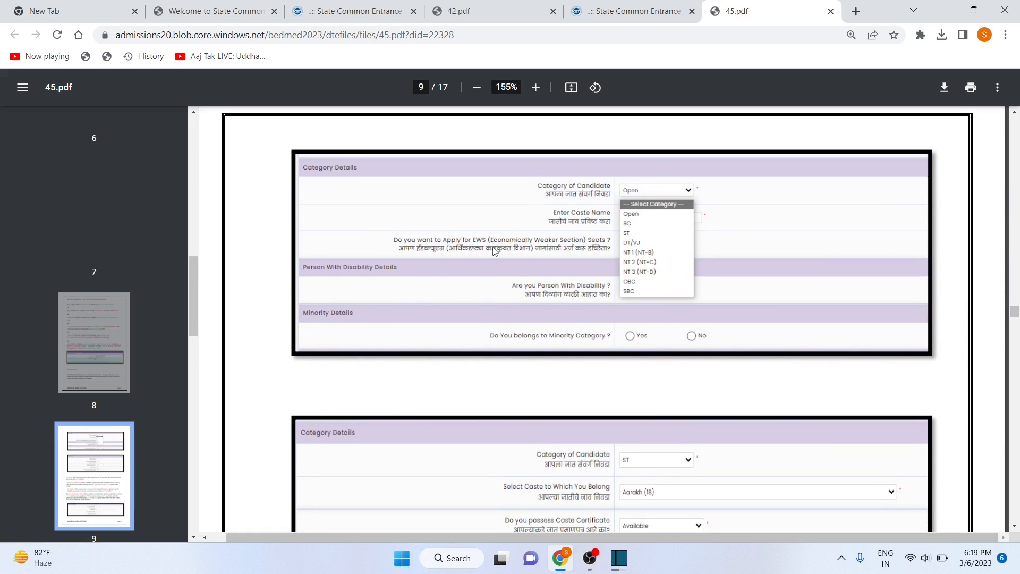
pyautogui.scroll(-2, 495, 251)
pyautogui.scroll(-5, 494, 251)
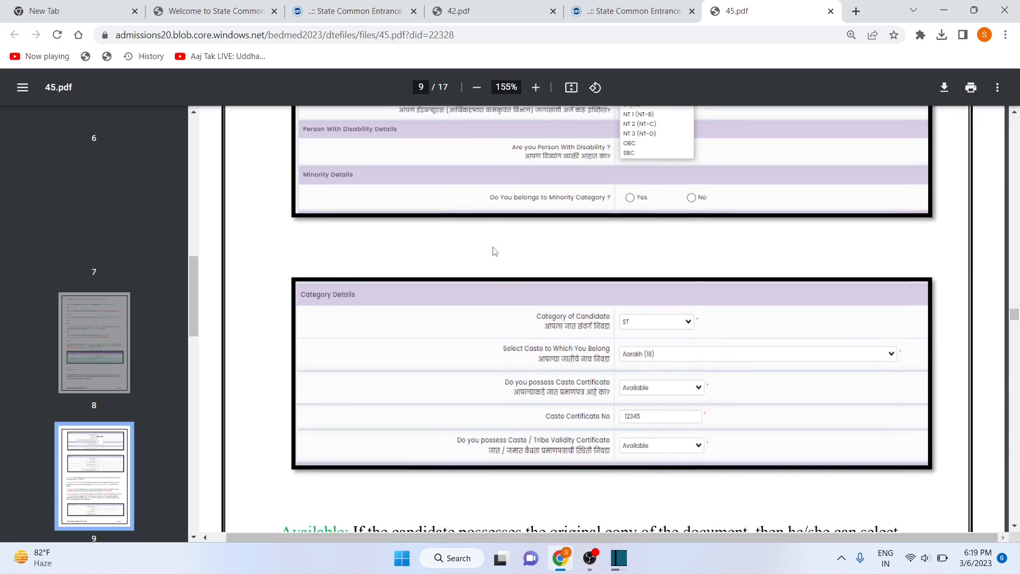
pyautogui.scroll(-4, 494, 251)
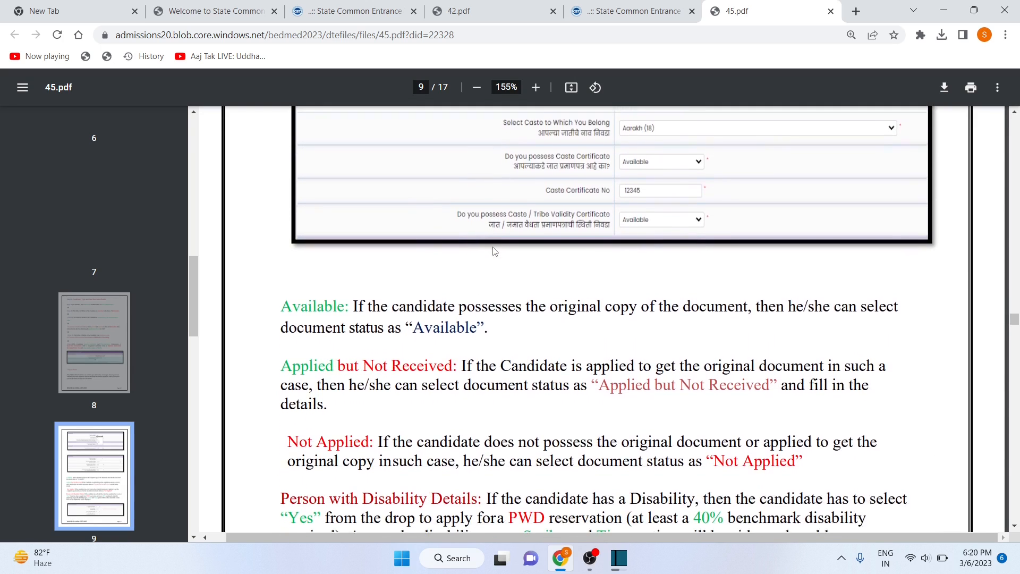
pyautogui.scroll(-5, 495, 251)
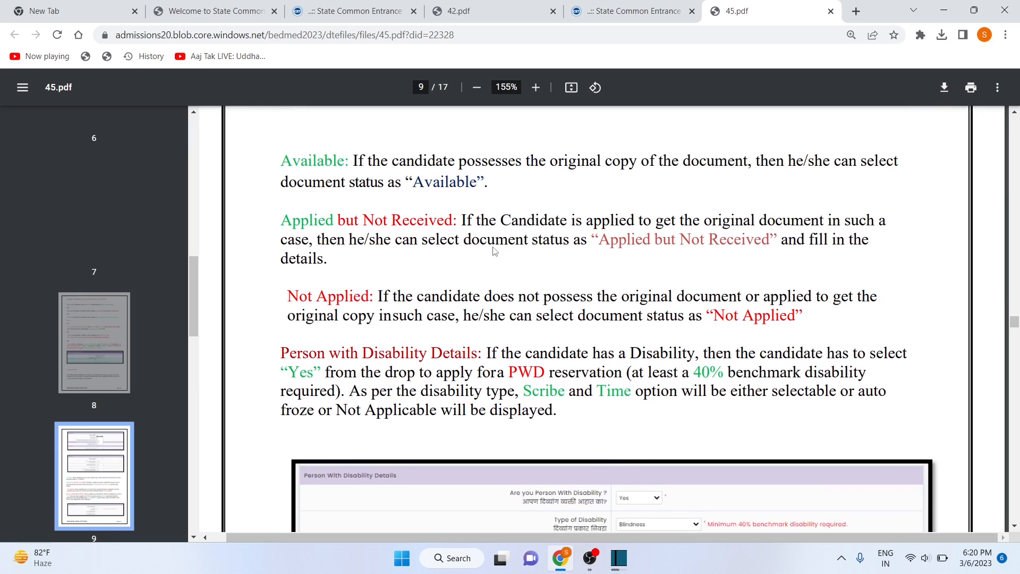
pyautogui.scroll(-3, 495, 251)
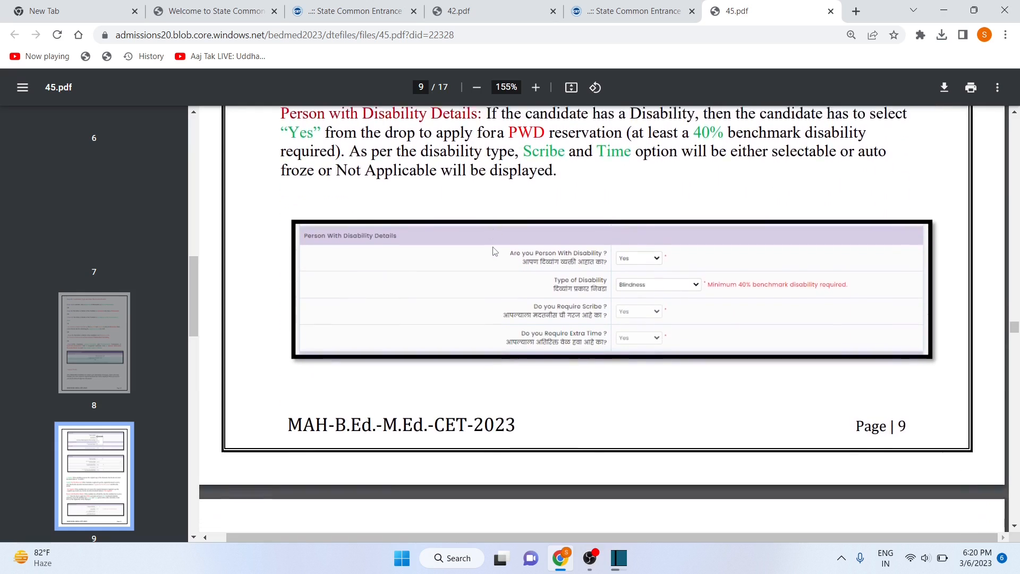
pyautogui.scroll(-7, 495, 251)
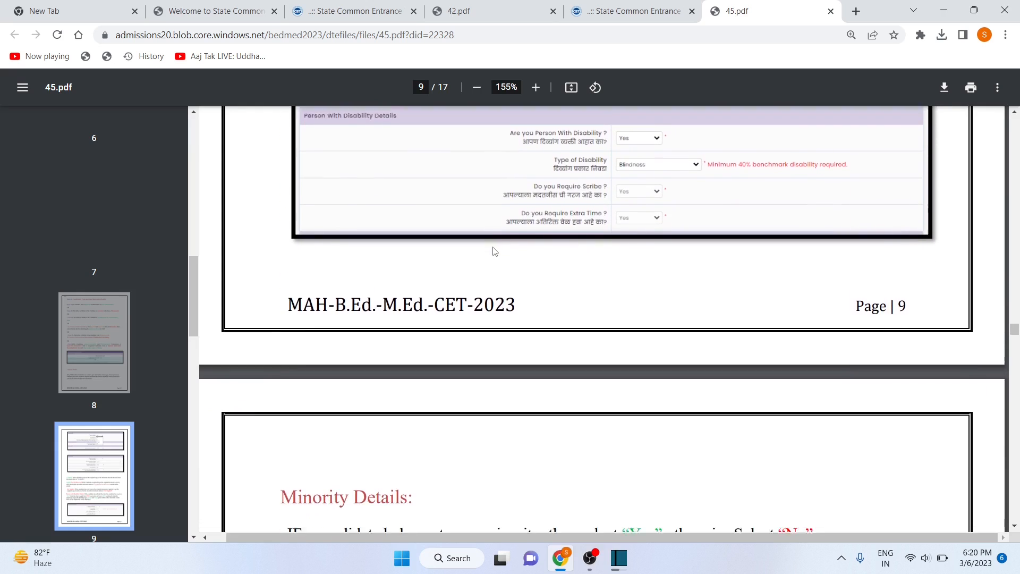
pyautogui.scroll(-4, 494, 251)
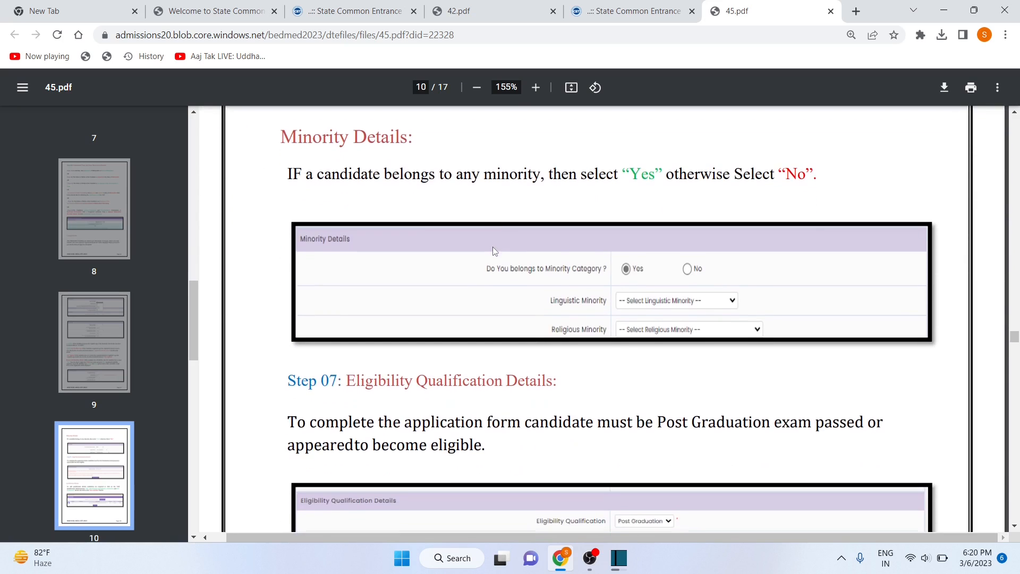
# Scroll past the Step 07 Post Graduation form to the Qualification Details paragraph
pyautogui.scroll(-6, 535, 292)
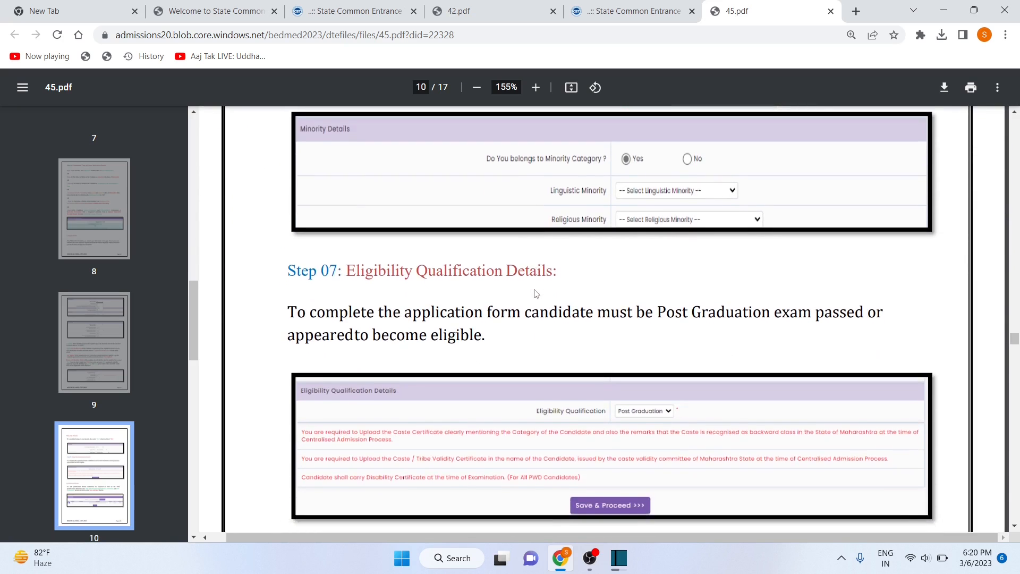
pyautogui.scroll(-2, 535, 293)
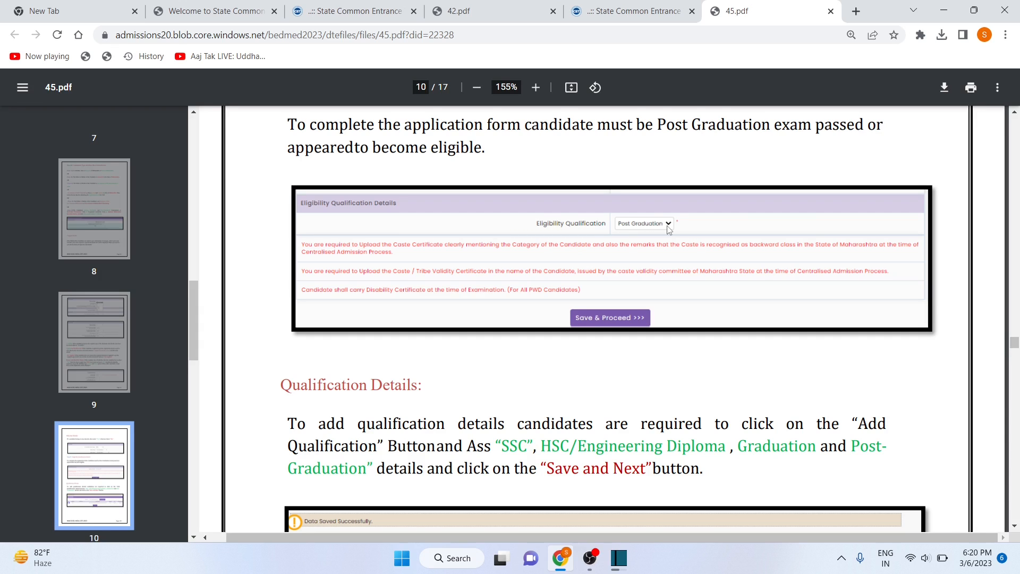
pyautogui.scroll(-4, 669, 229)
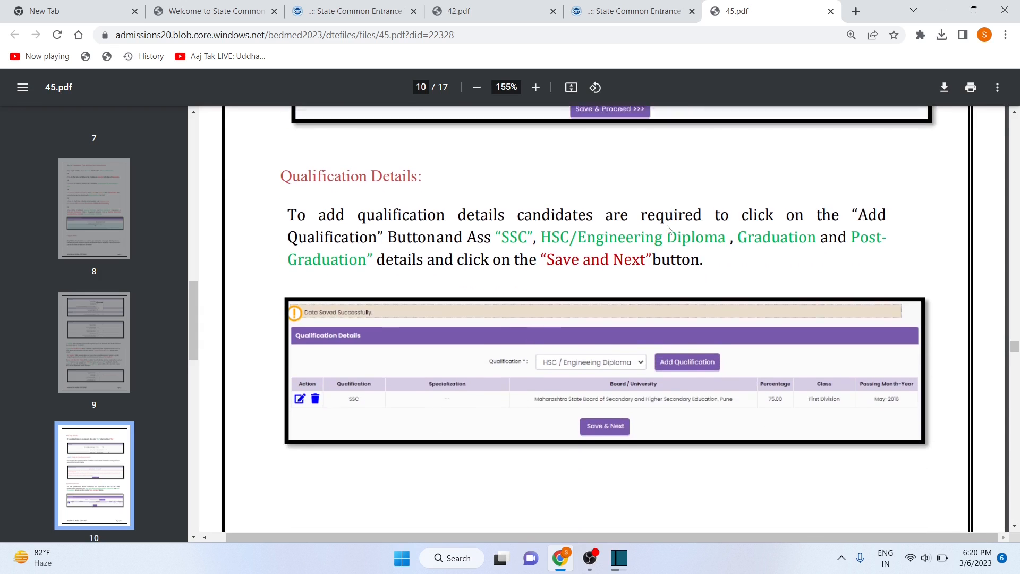
# Scroll through the sample qualification tables to the Step 08 Examination Details heading on page 11
pyautogui.scroll(-2, 577, 292)
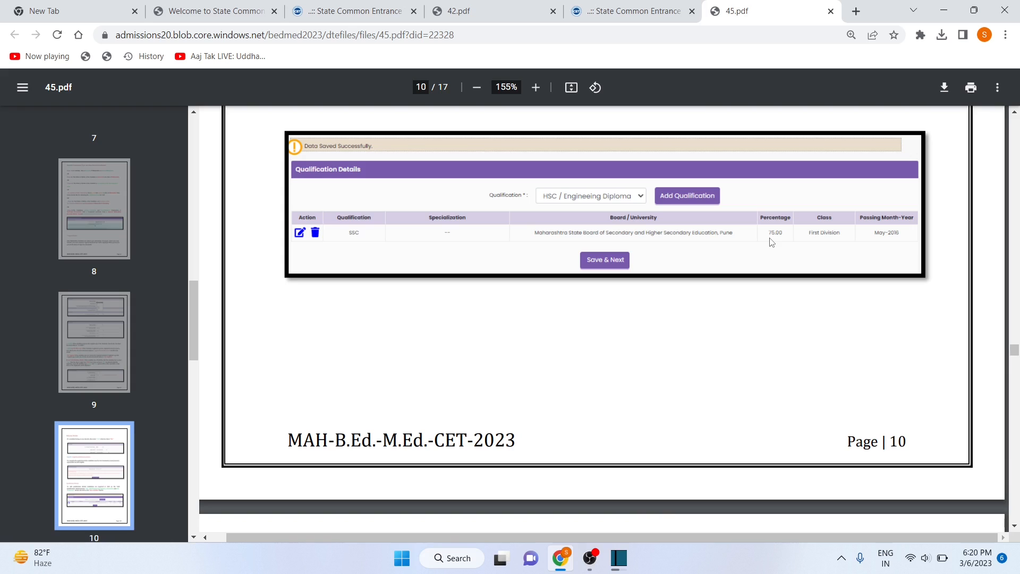
pyautogui.scroll(-3, 772, 242)
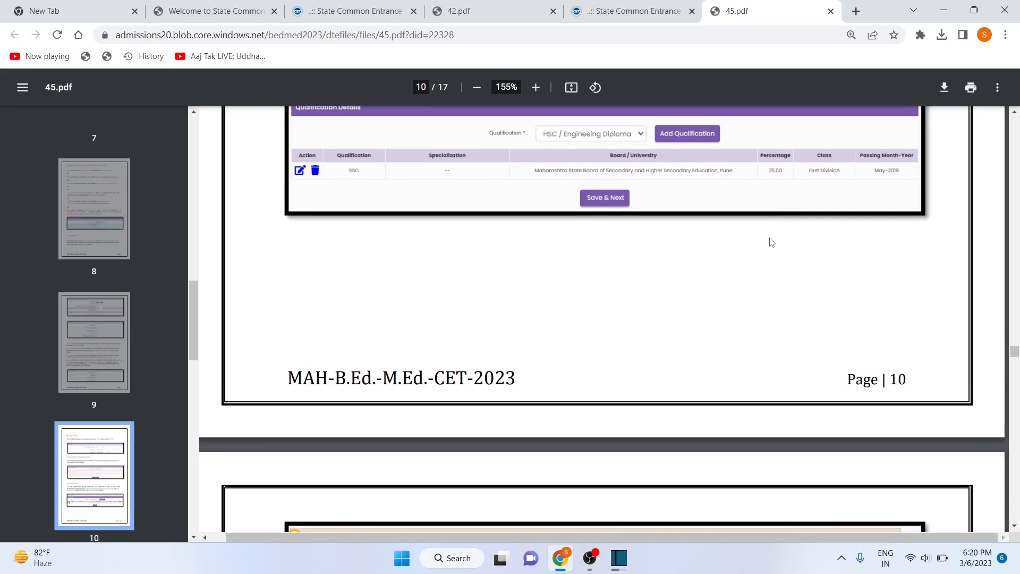
pyautogui.scroll(-5, 772, 243)
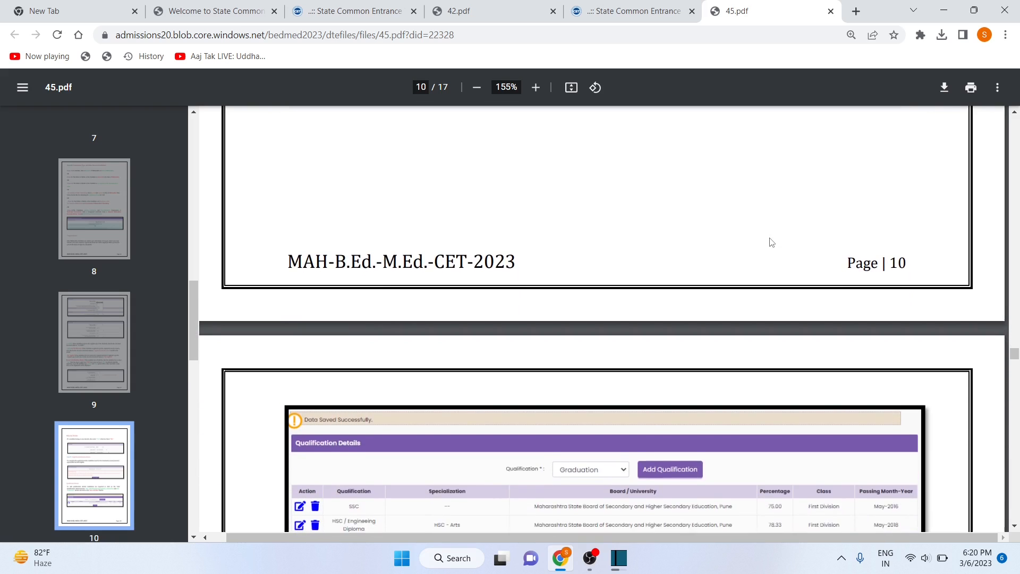
pyautogui.scroll(-2, 771, 241)
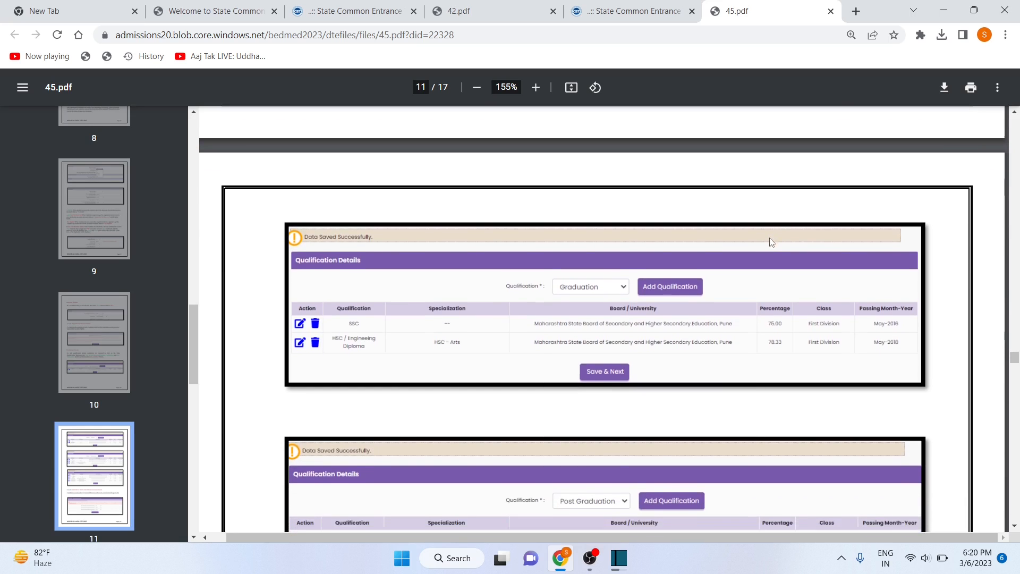
pyautogui.scroll(-4, 480, 251)
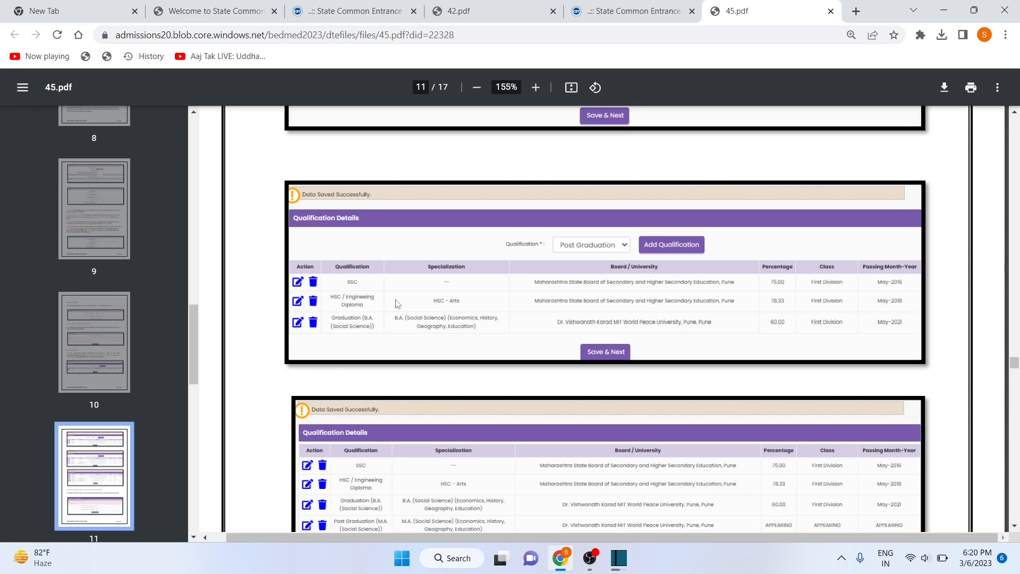
pyautogui.scroll(-4, 396, 303)
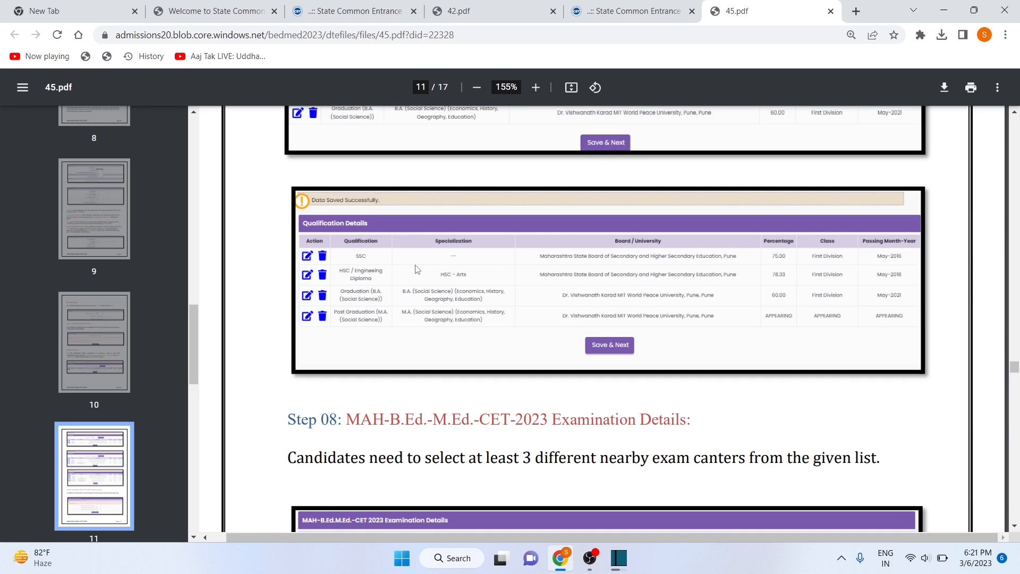
pyautogui.scroll(-2, 417, 270)
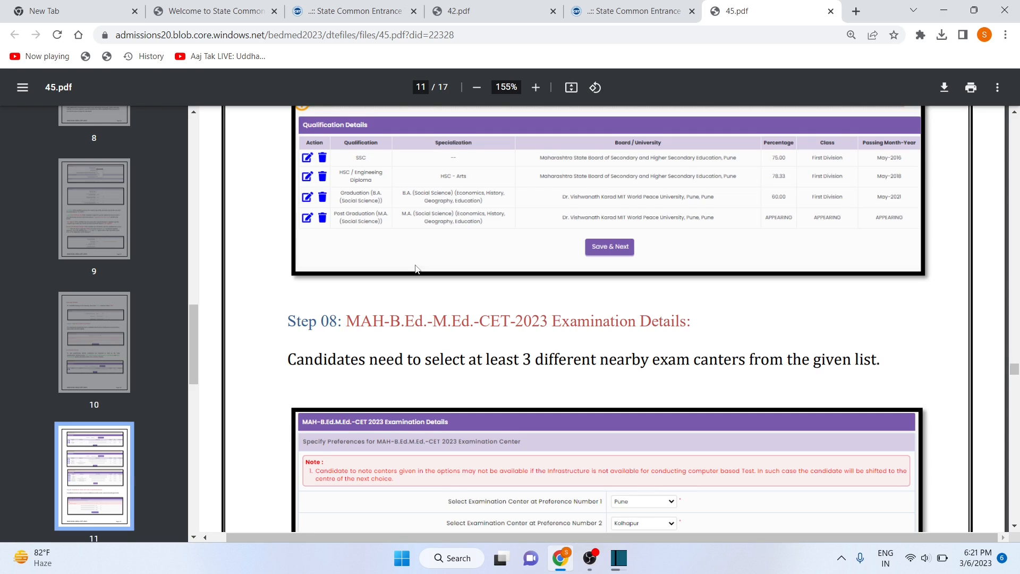
# Scroll past the exam-centre preferences to the Step 09 Upload Photograph & Signature heading
pyautogui.scroll(-4, 416, 269)
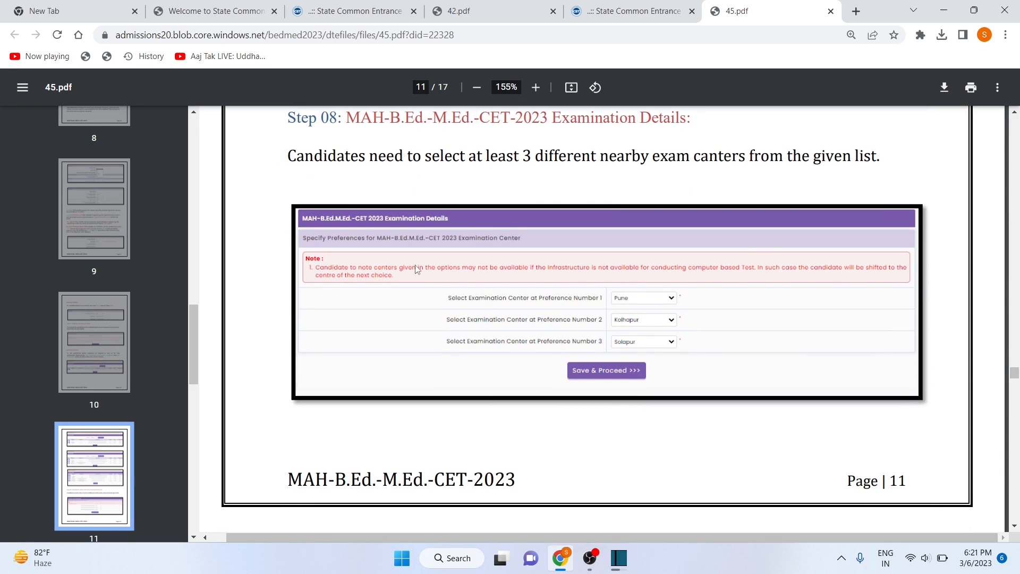
pyautogui.scroll(1, 293, 172)
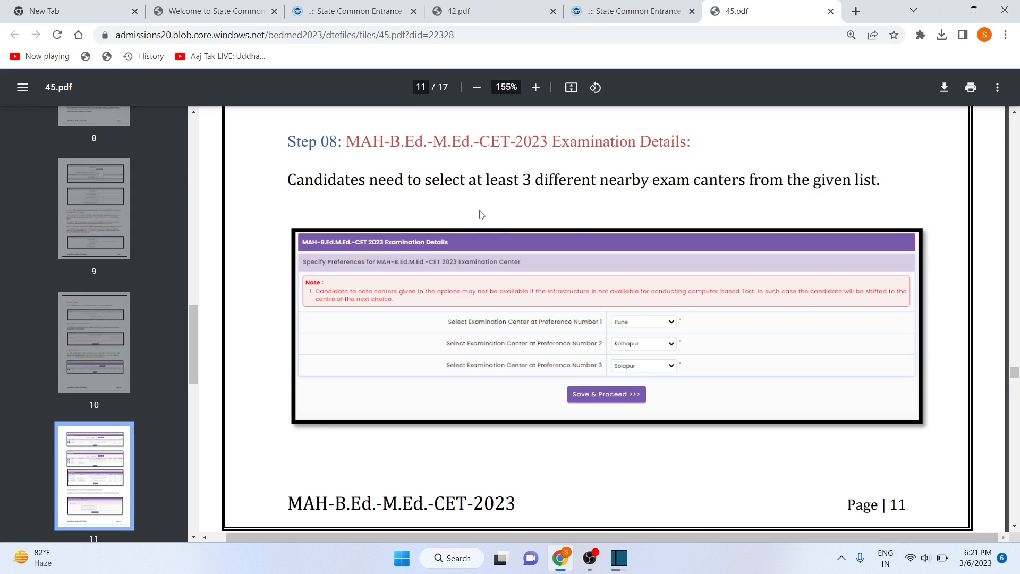
pyautogui.scroll(-3, 500, 346)
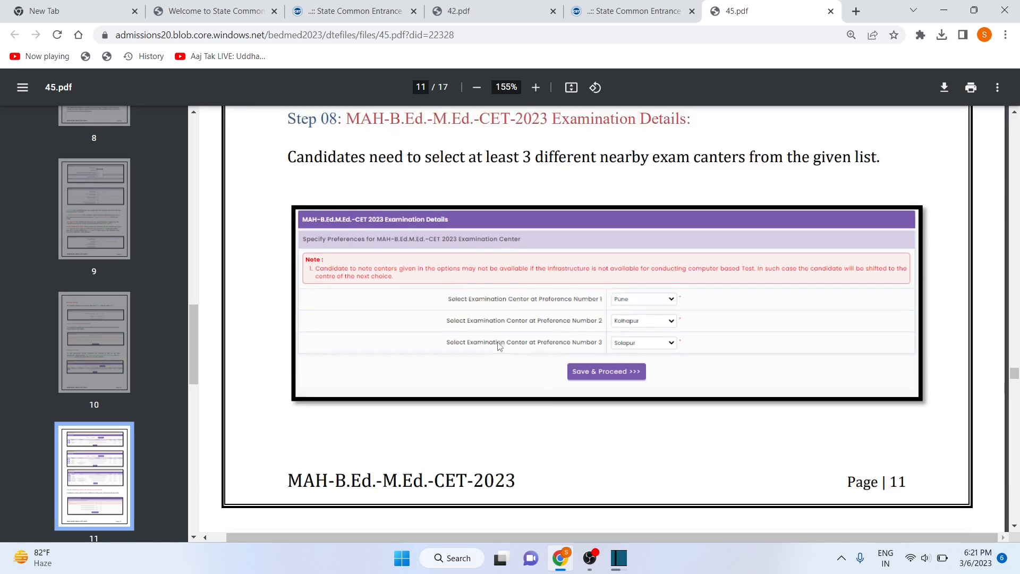
pyautogui.scroll(-3, 500, 346)
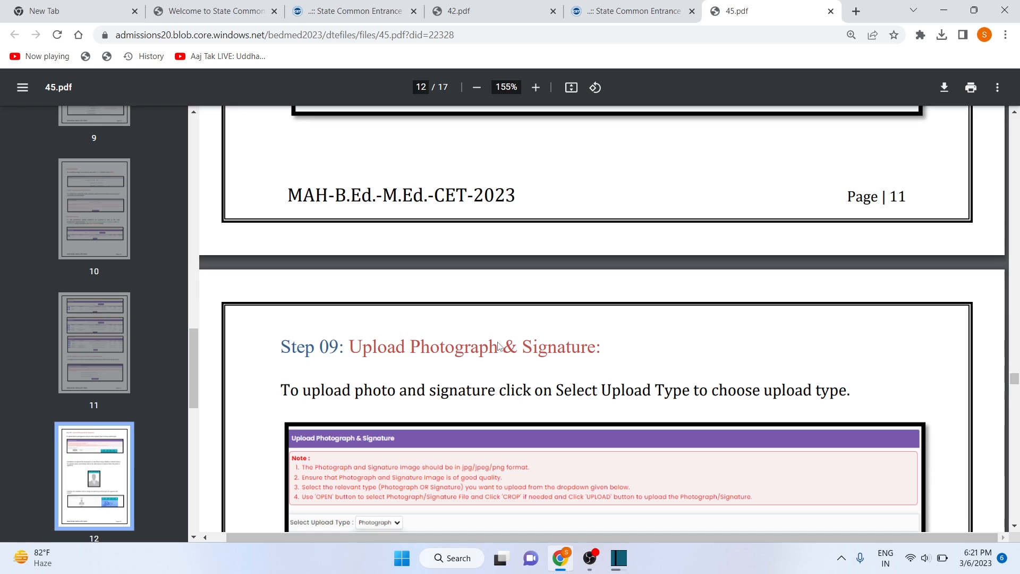
# Scroll through the upload and ID-proof pages to the Preview and Validate Application Form on page 14
pyautogui.scroll(-2, 500, 347)
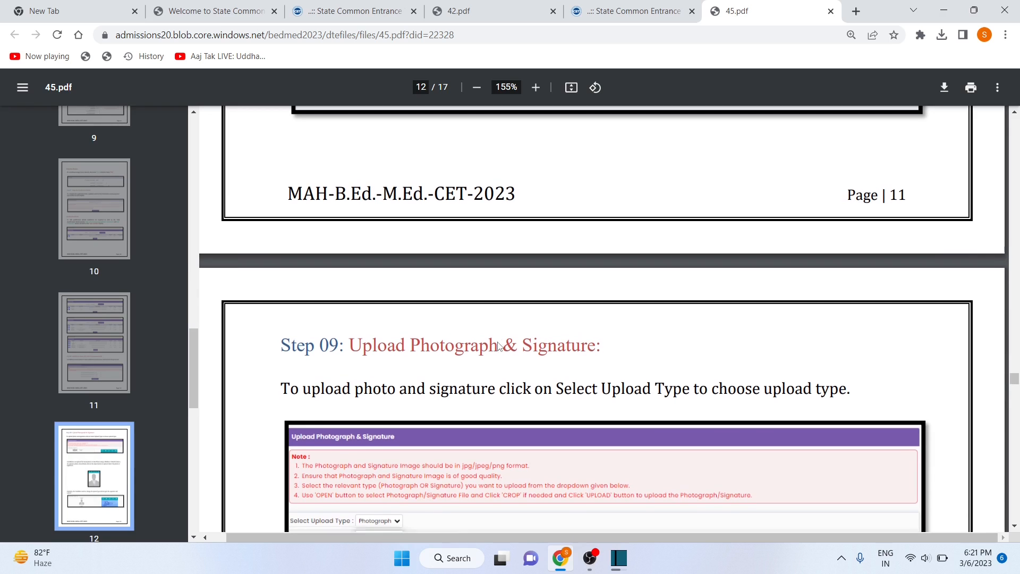
pyautogui.scroll(-2, 499, 346)
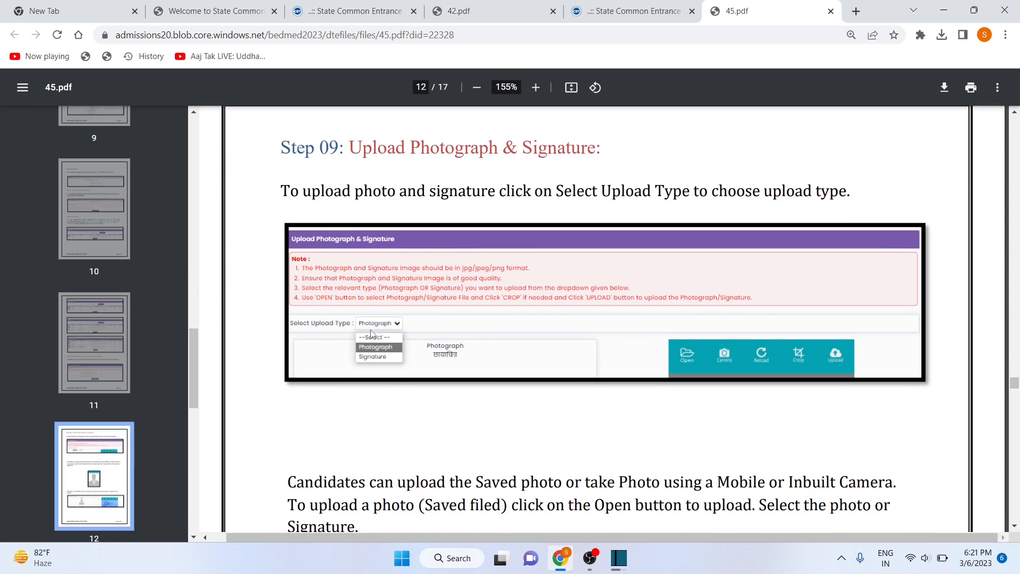
pyautogui.scroll(-10, 388, 314)
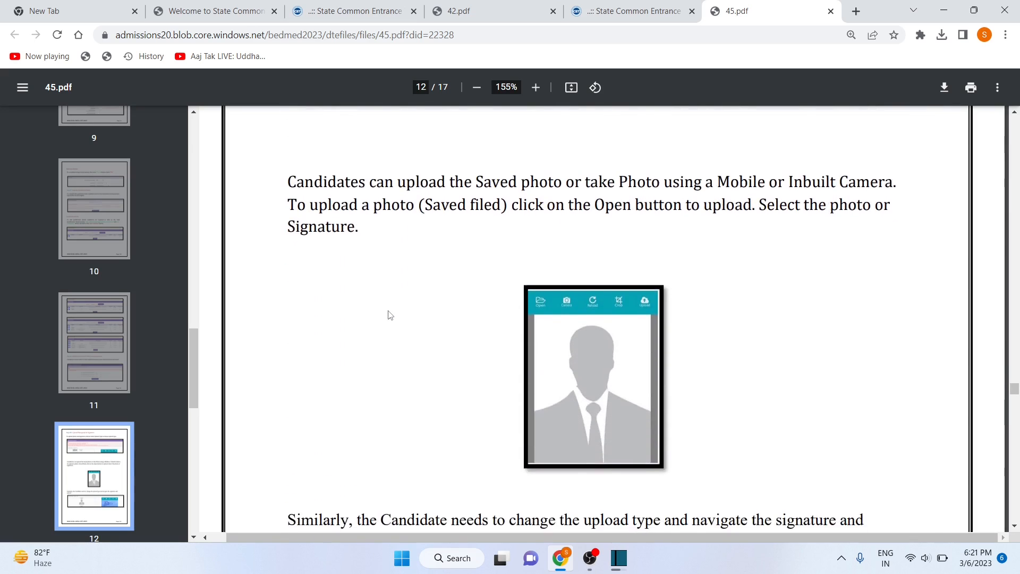
pyautogui.scroll(-6, 388, 314)
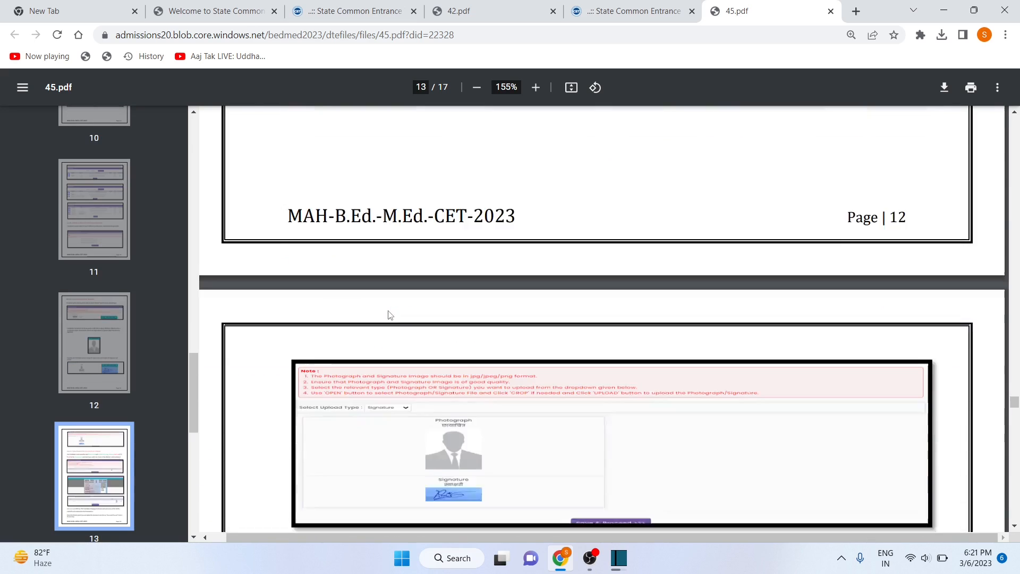
pyautogui.scroll(-13, 390, 315)
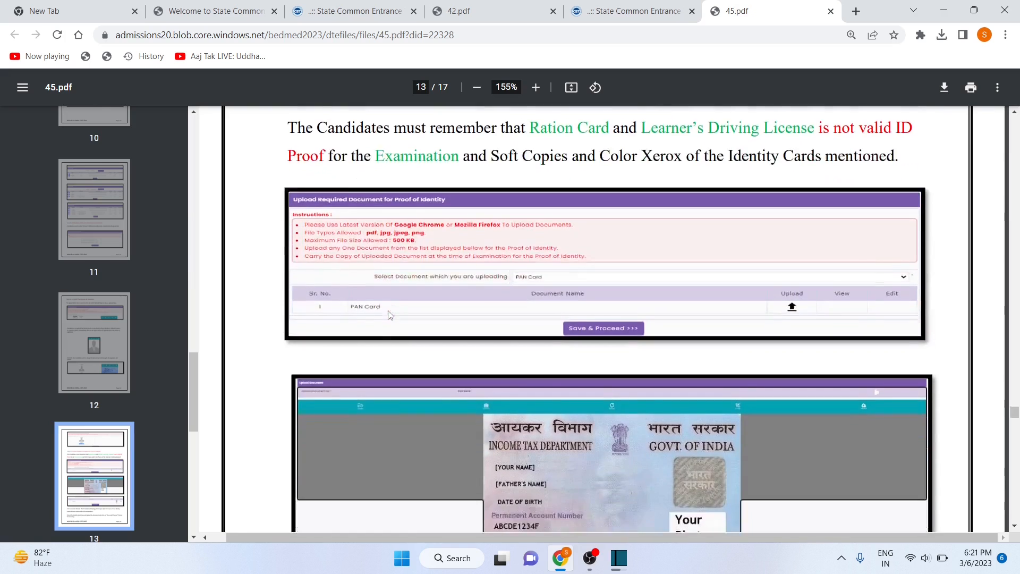
pyautogui.scroll(-14, 388, 315)
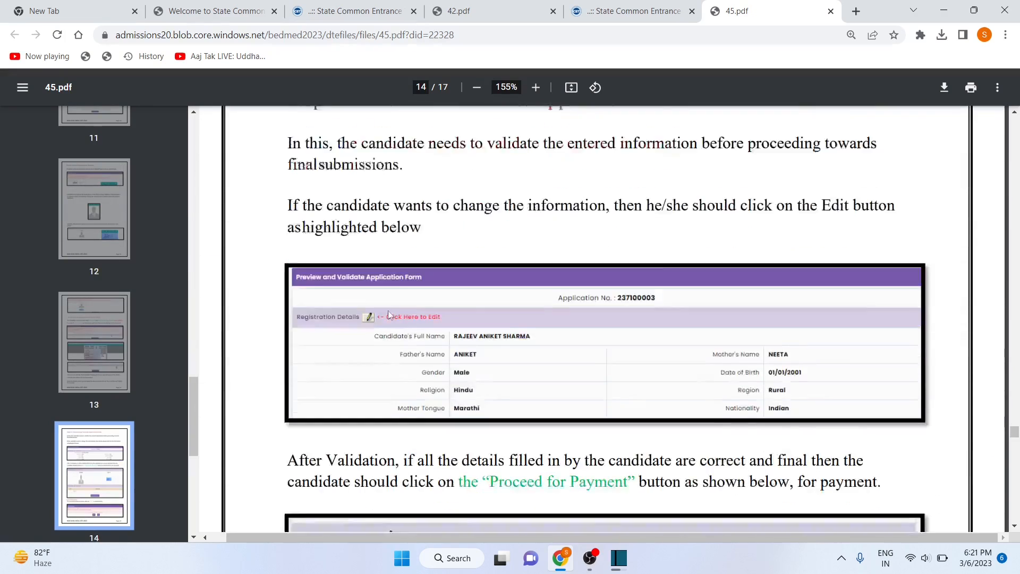
# Scroll past the Self-Confirmation example to the Step 12 Registration Fee Cart on page 15
pyautogui.scroll(8, 490, 254)
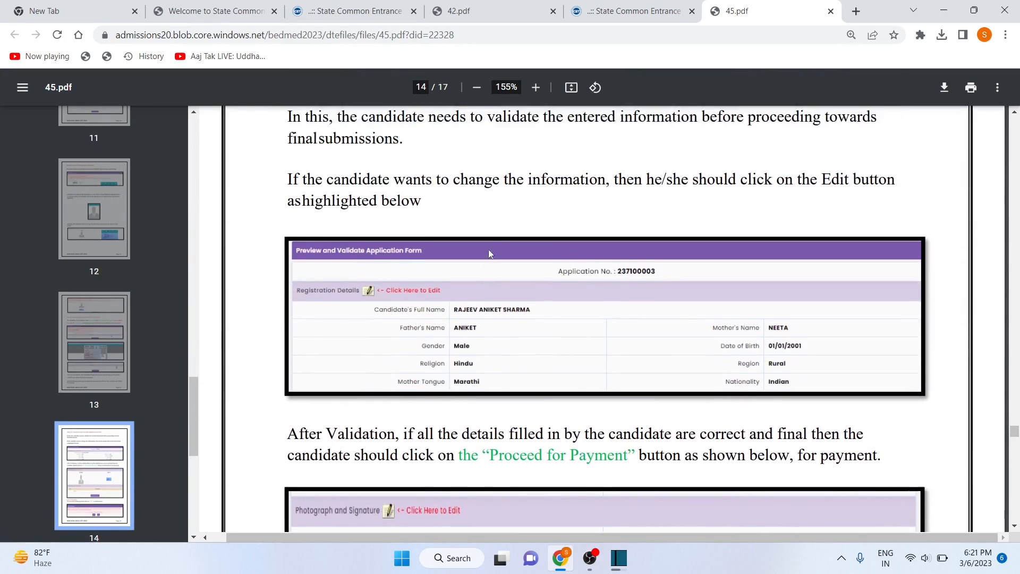
pyautogui.scroll(2, 491, 254)
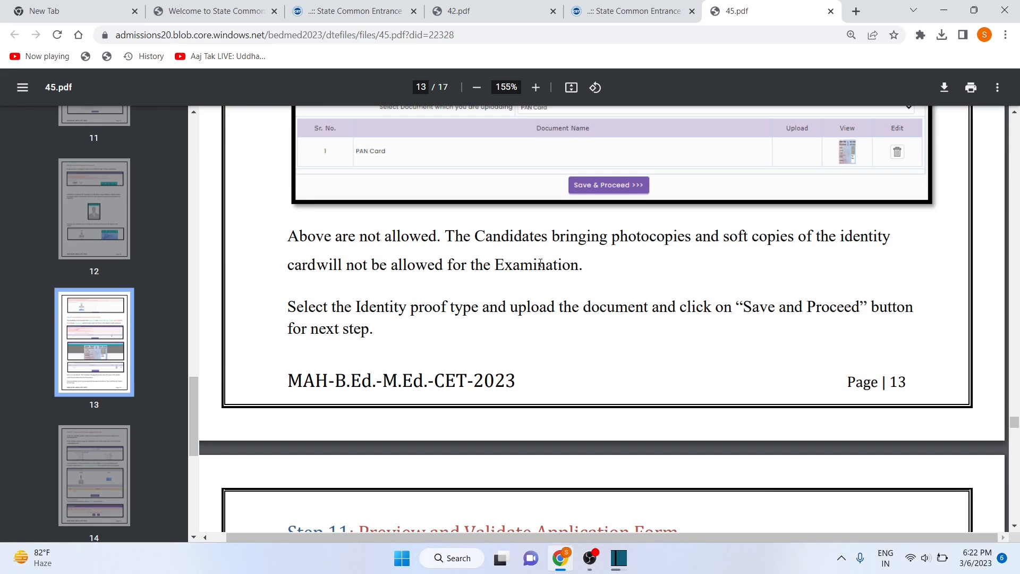
pyautogui.scroll(2, 540, 263)
pyautogui.scroll(-3, 540, 264)
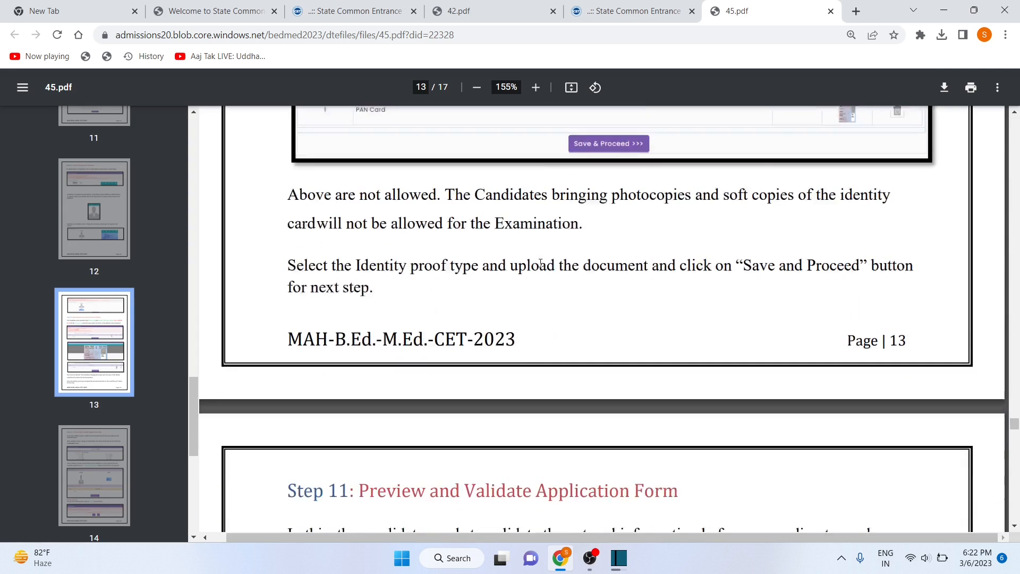
pyautogui.scroll(-10, 540, 264)
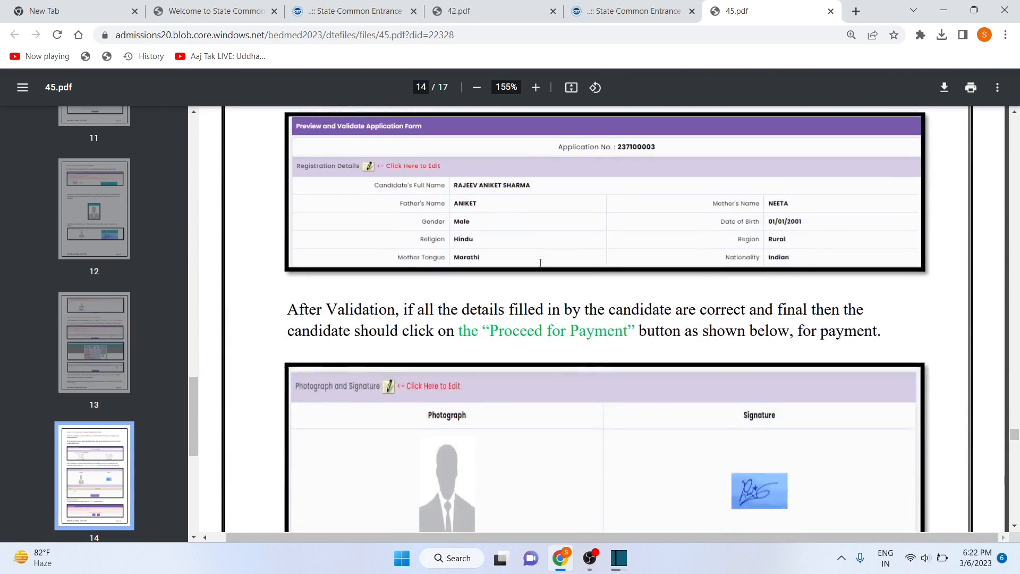
pyautogui.scroll(-9, 540, 263)
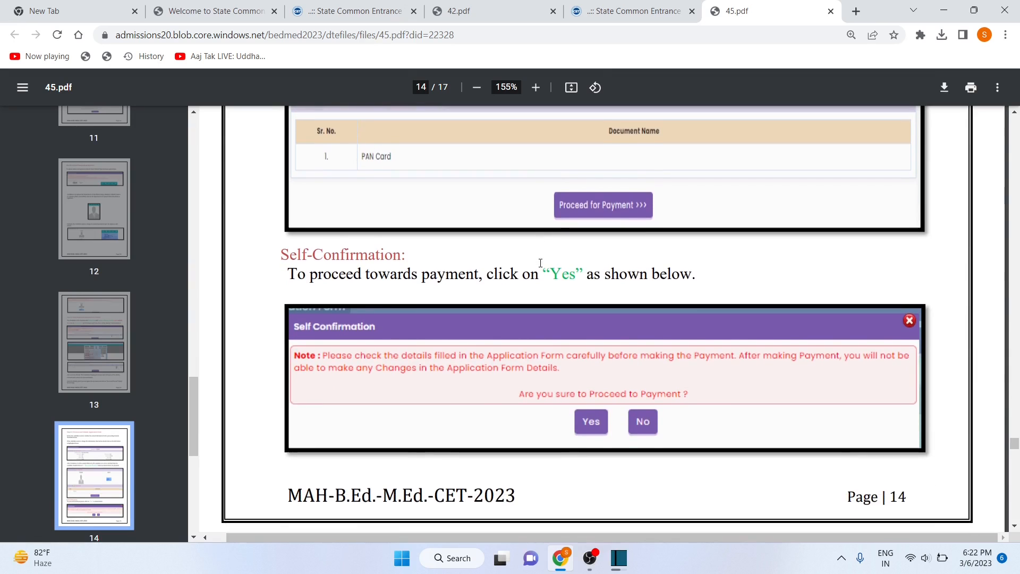
pyautogui.scroll(-5, 540, 263)
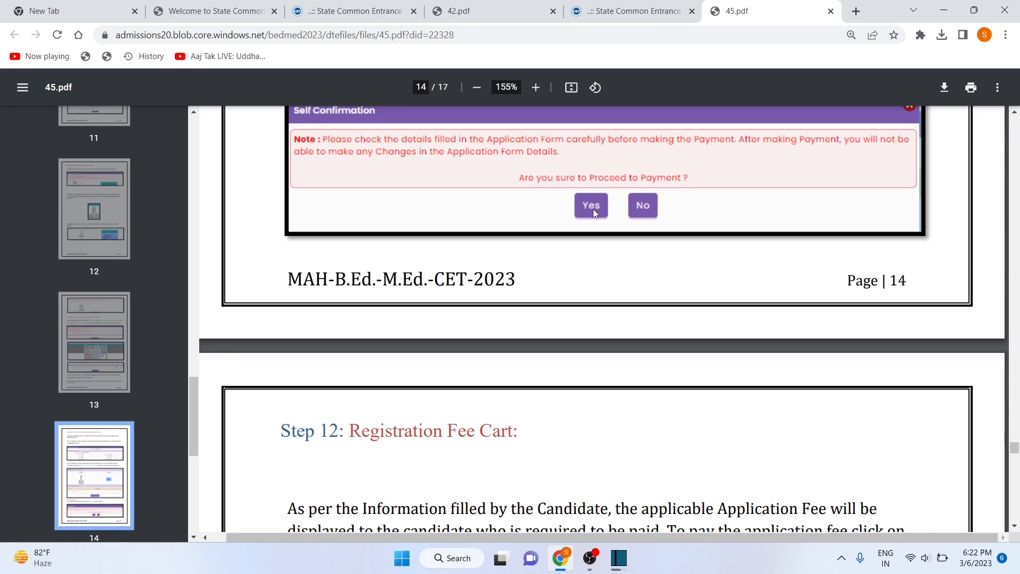
pyautogui.scroll(-10, 593, 209)
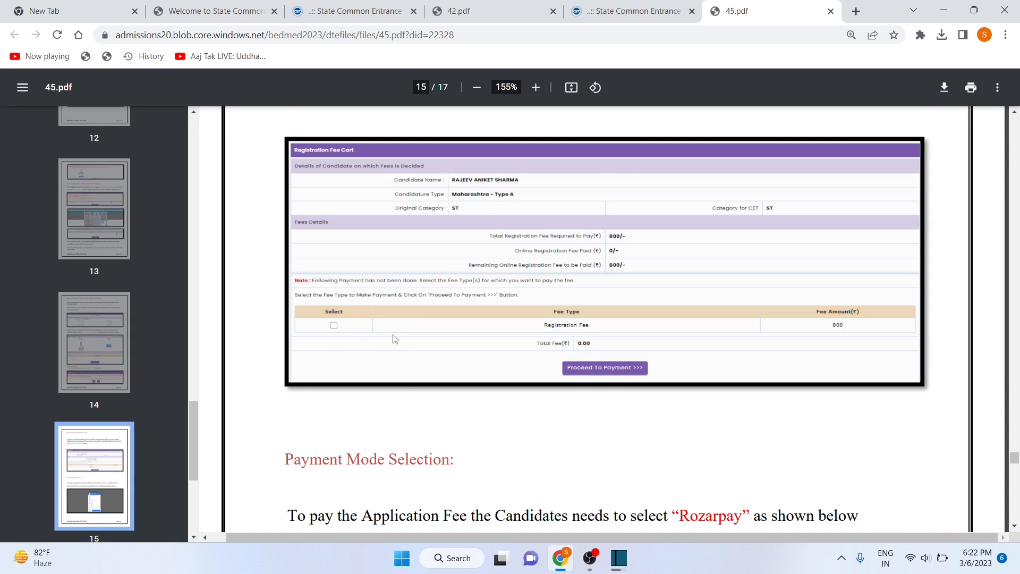
# Scroll past Step 13 Print Application form to the closing THANK YOU page 17
pyautogui.scroll(-8, 393, 339)
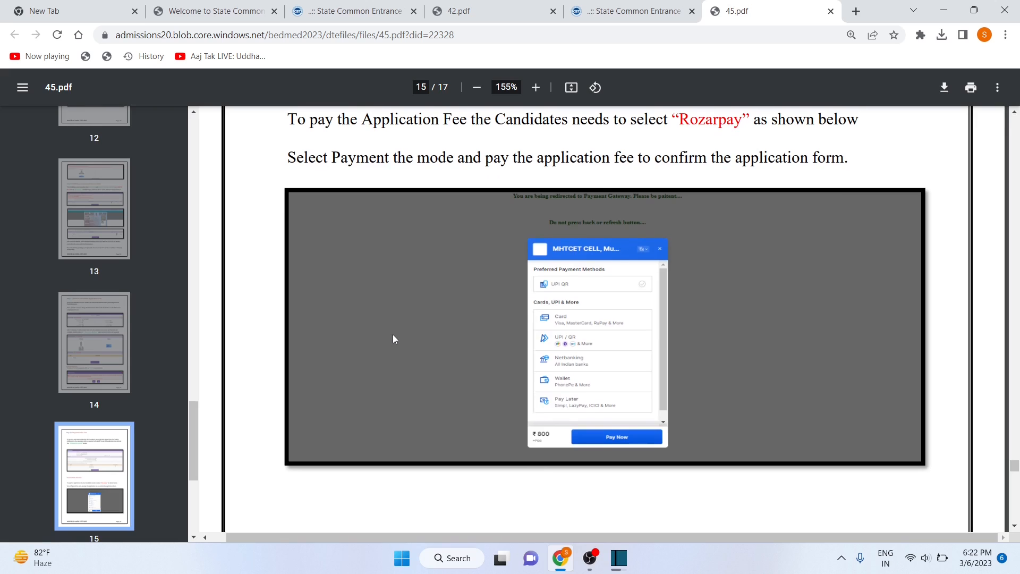
pyautogui.scroll(-2, 393, 339)
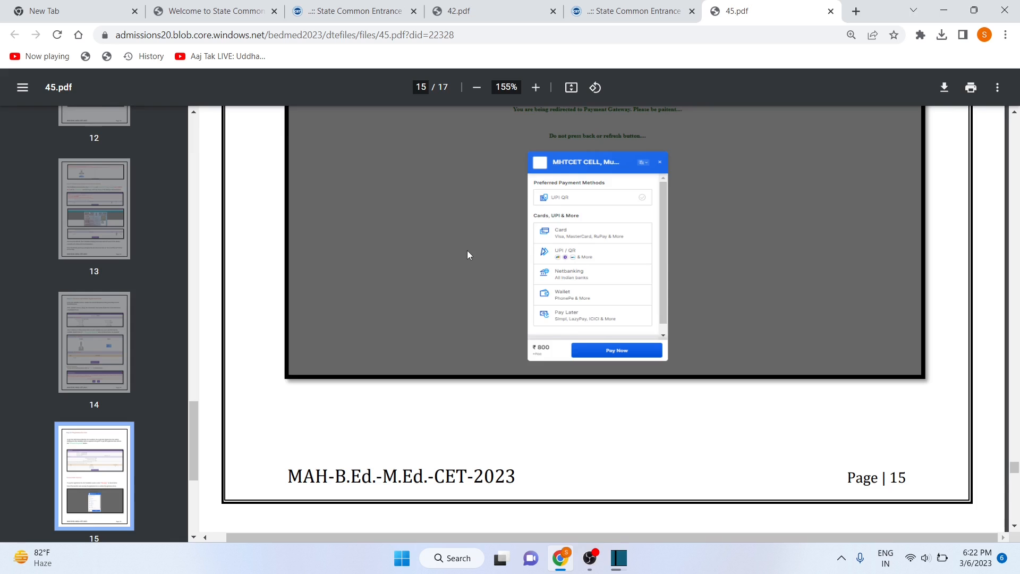
pyautogui.scroll(-1, 467, 251)
pyautogui.scroll(-2, 467, 250)
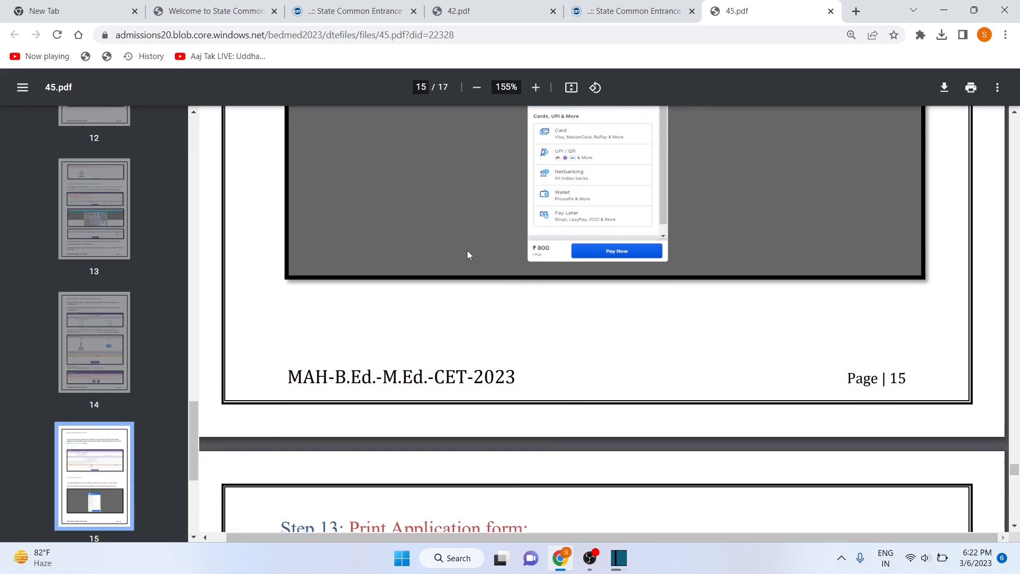
pyautogui.scroll(-6, 469, 255)
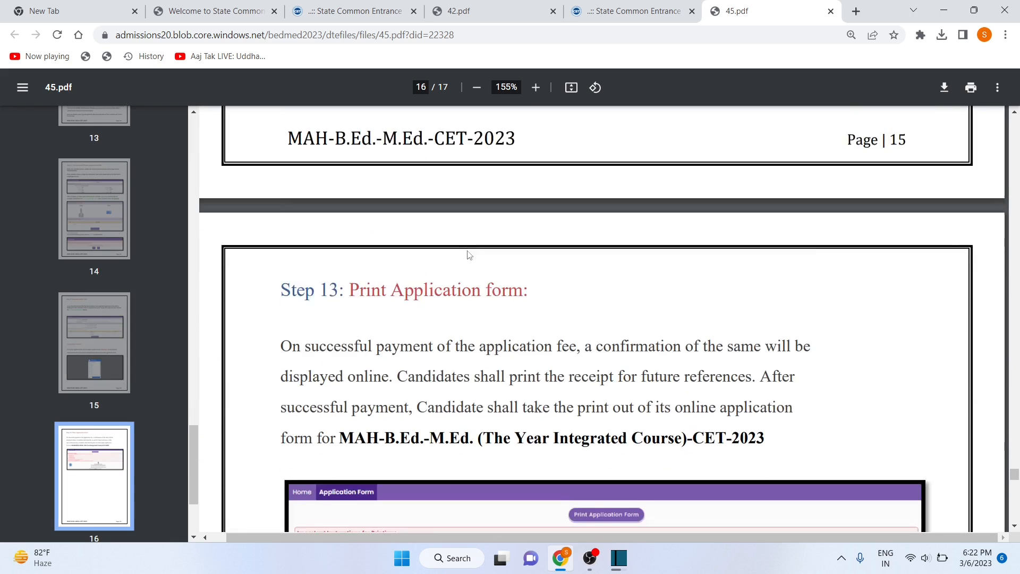
pyautogui.scroll(1, 469, 255)
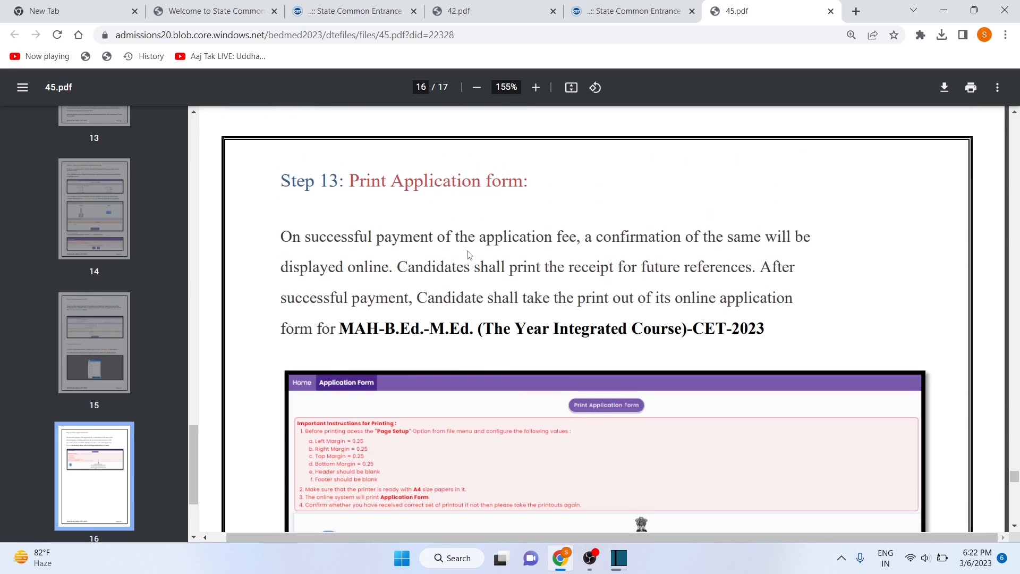
pyautogui.scroll(-2, 469, 255)
pyautogui.scroll(-2, 467, 253)
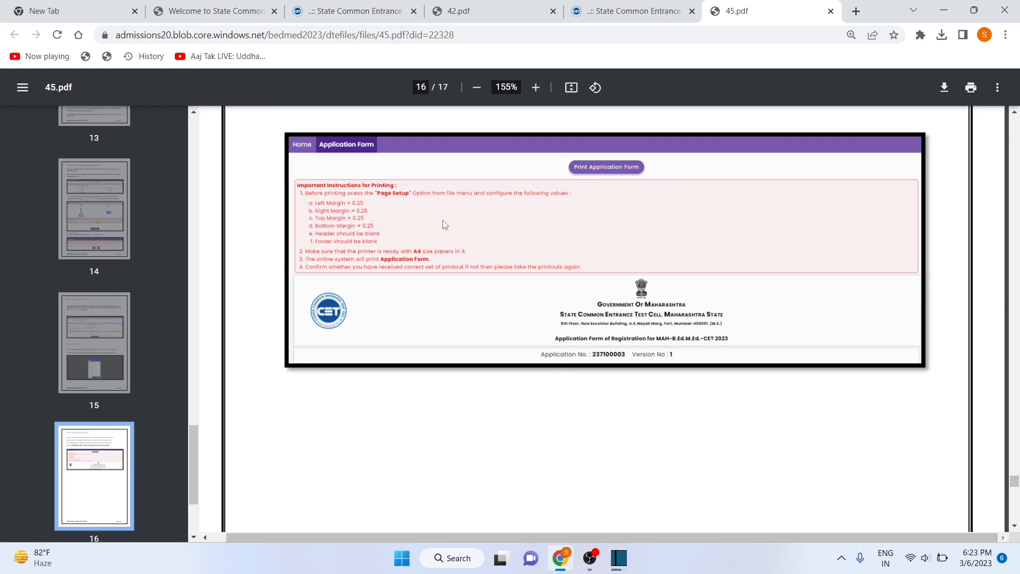
pyautogui.scroll(-1, 444, 224)
pyautogui.scroll(-5, 445, 223)
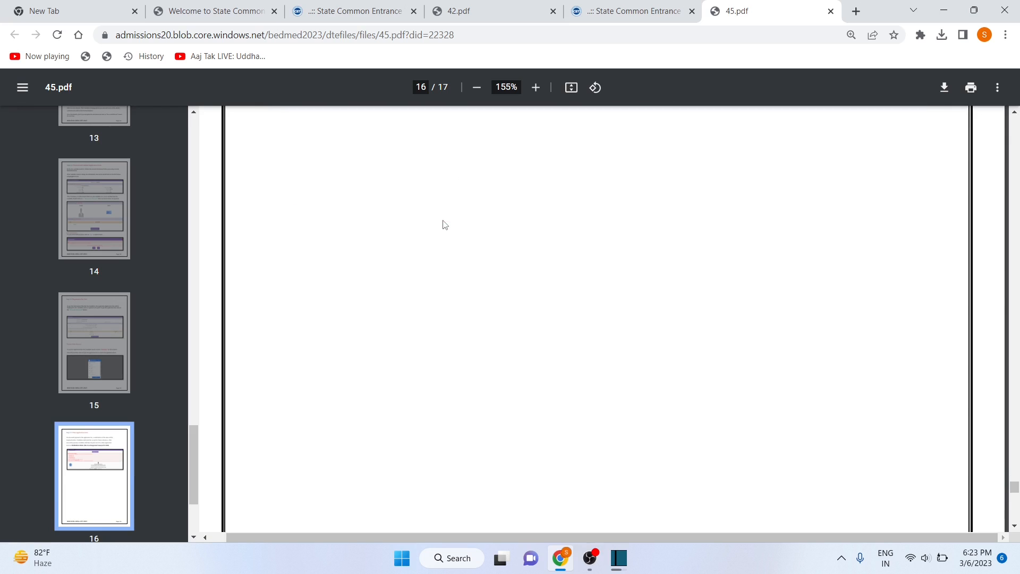
pyautogui.scroll(-10, 445, 224)
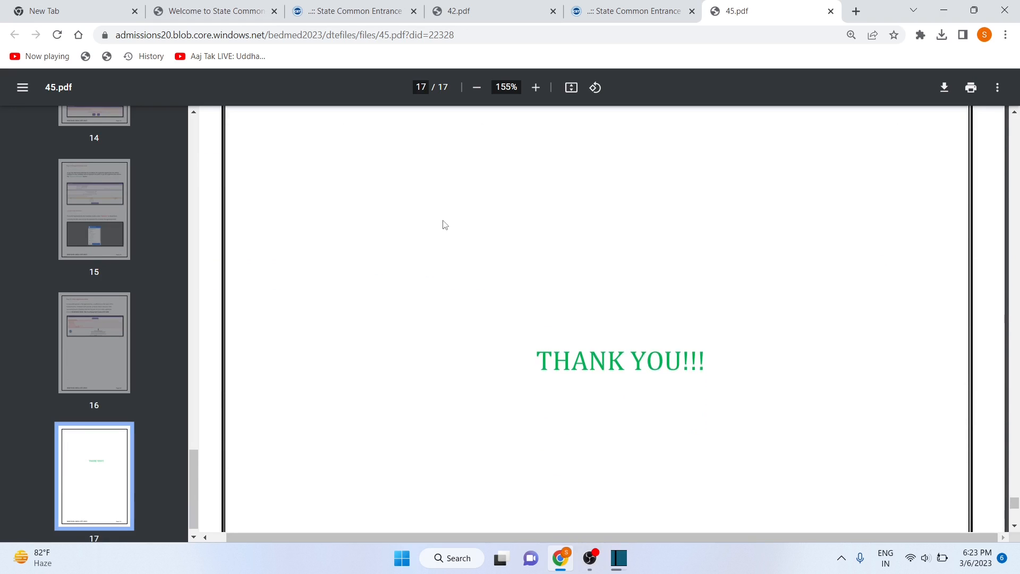
pyautogui.scroll(-7, 665, 323)
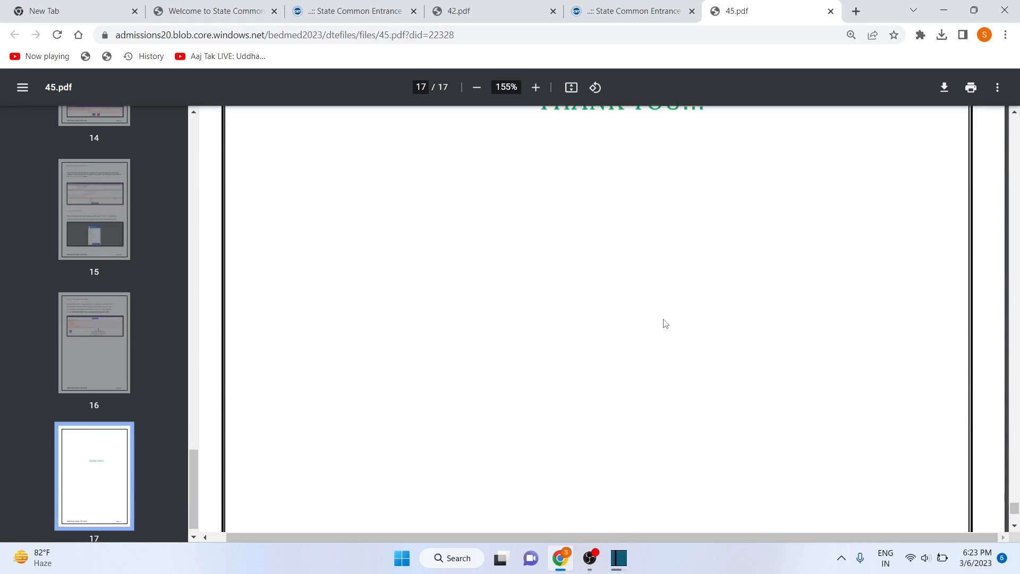
pyautogui.scroll(-3, 665, 323)
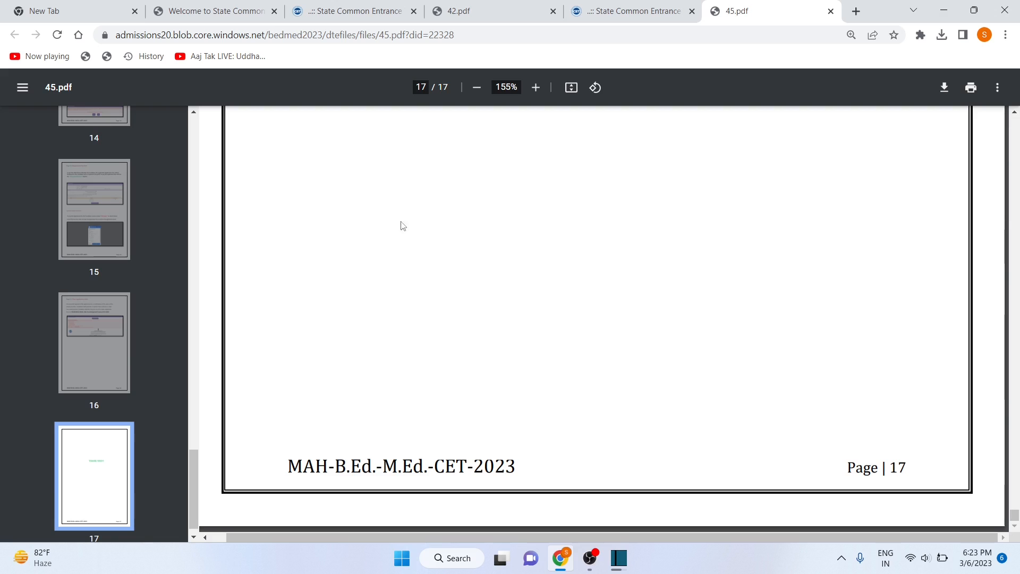
# On the CET site, start a New Registration and accept the prerequisite conditions
pyautogui.click(344, 12)
pyautogui.click(496, 220)
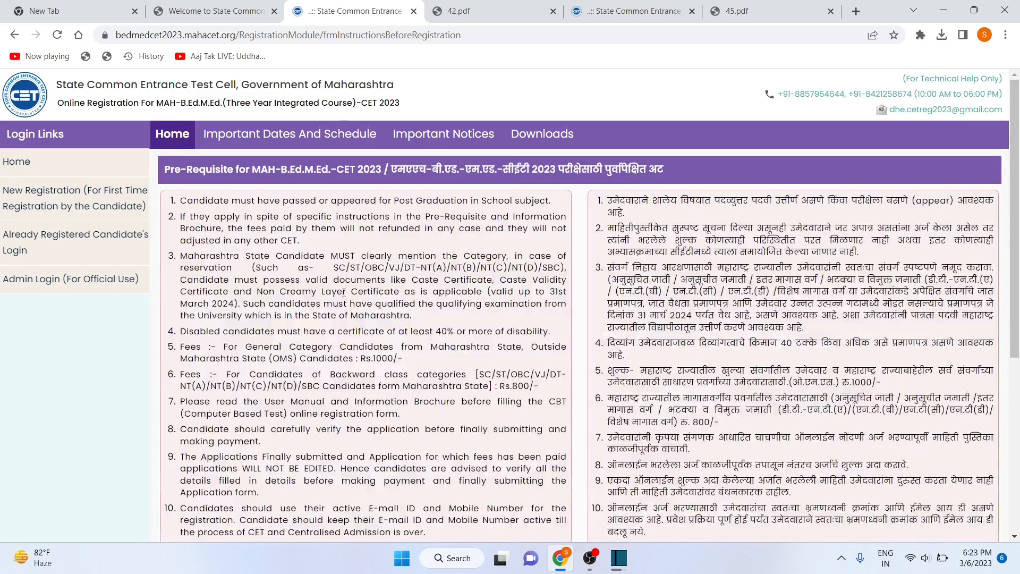
pyautogui.scroll(-5, 344, 292)
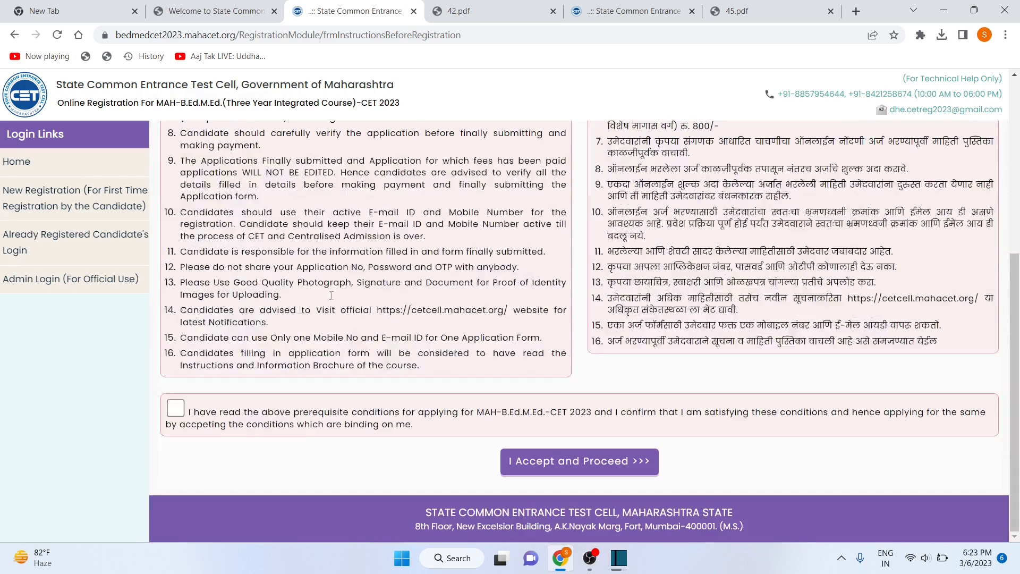
pyautogui.click(175, 408)
pyautogui.click(544, 461)
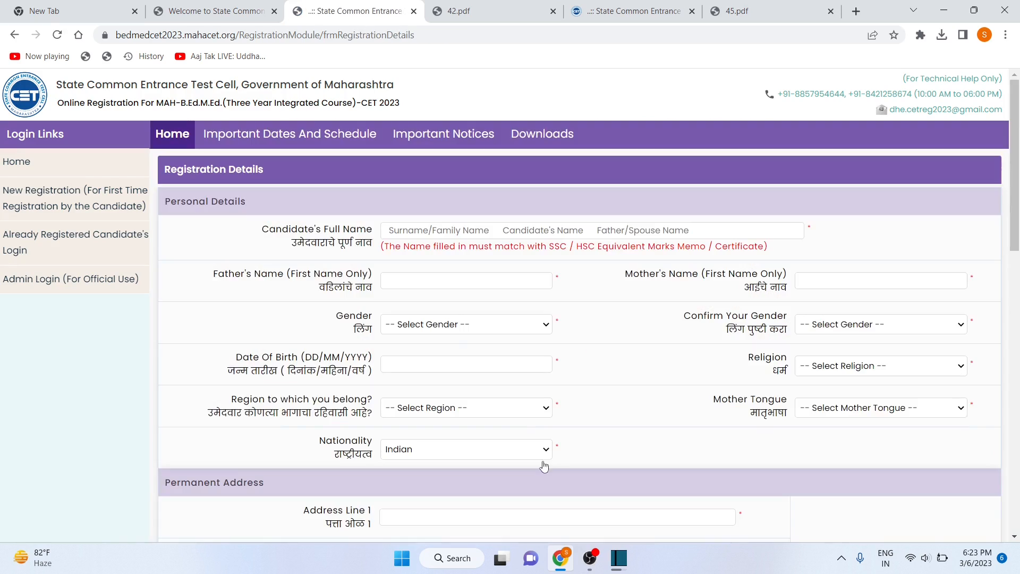
# Enter the candidate's full name and the father's and mother's first names
pyautogui.click(446, 231)
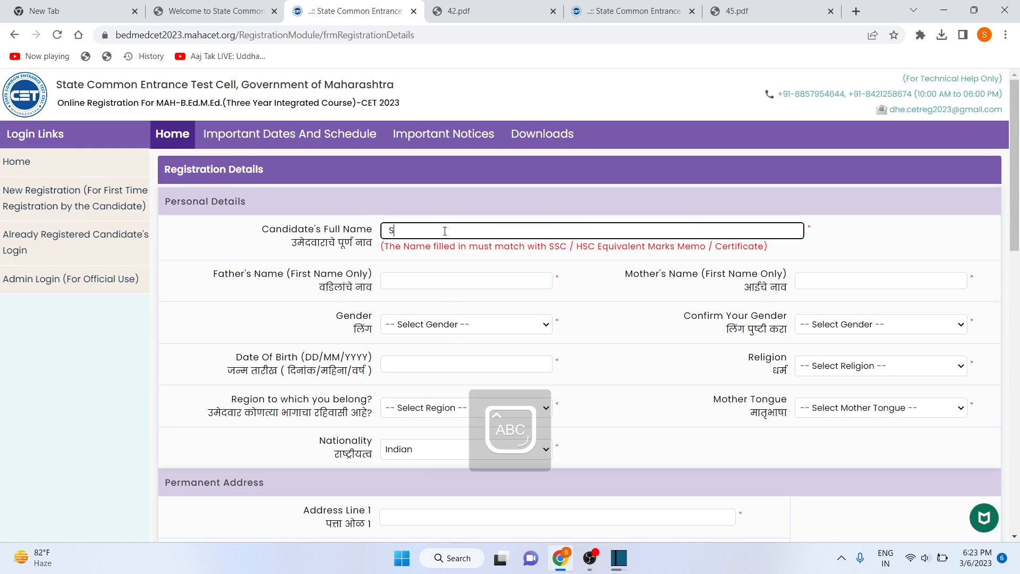
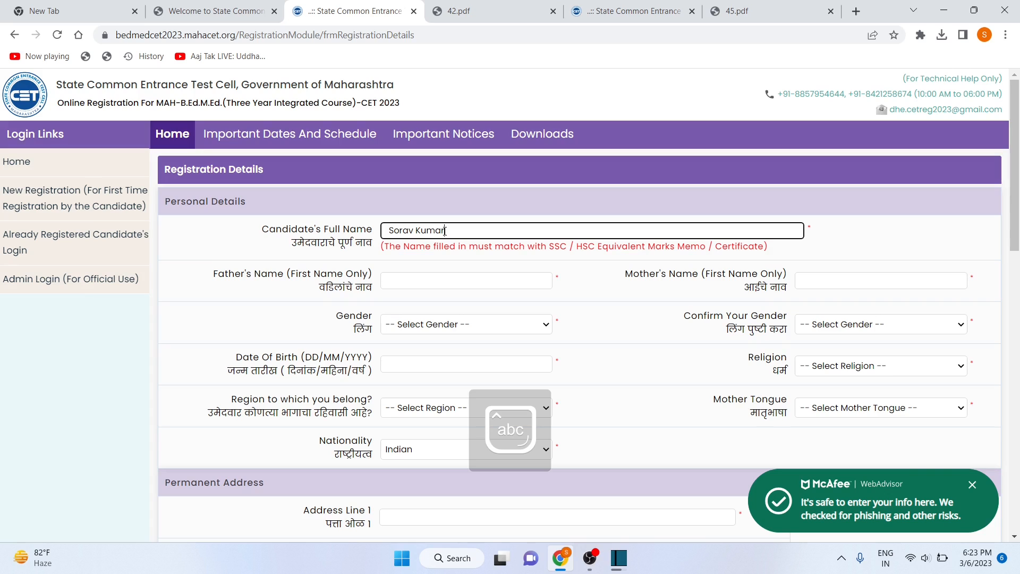
pyautogui.click(432, 277)
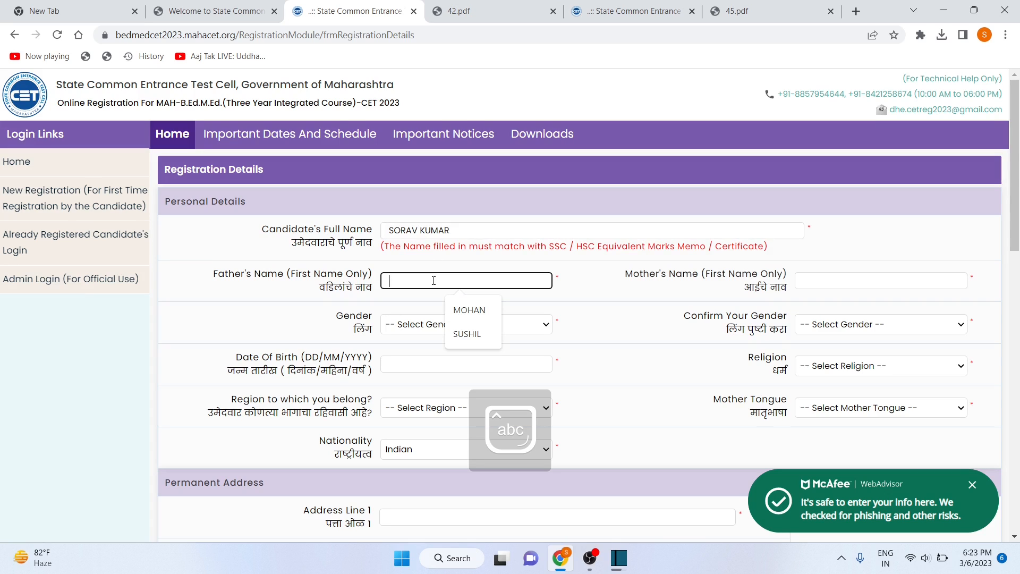
pyautogui.click(452, 309)
pyautogui.click(904, 281)
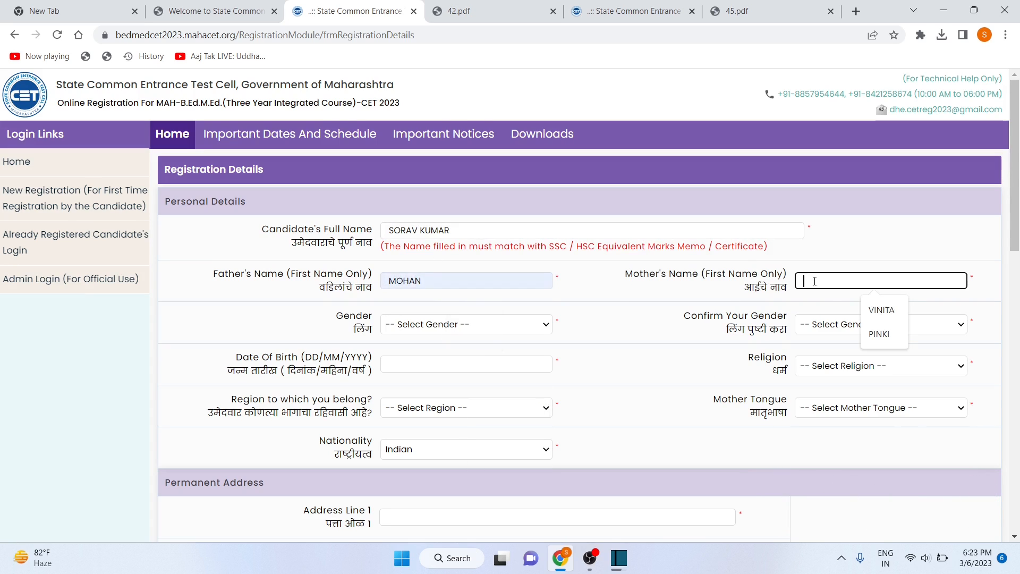
pyautogui.click(887, 312)
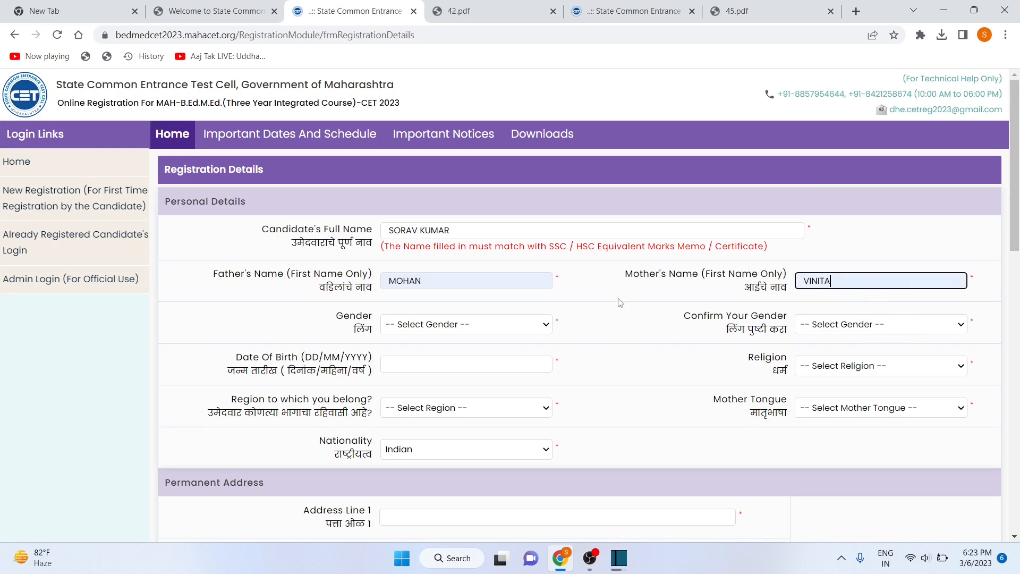
# Set and confirm gender as Male, and fill in the date of birth
pyautogui.click(534, 326)
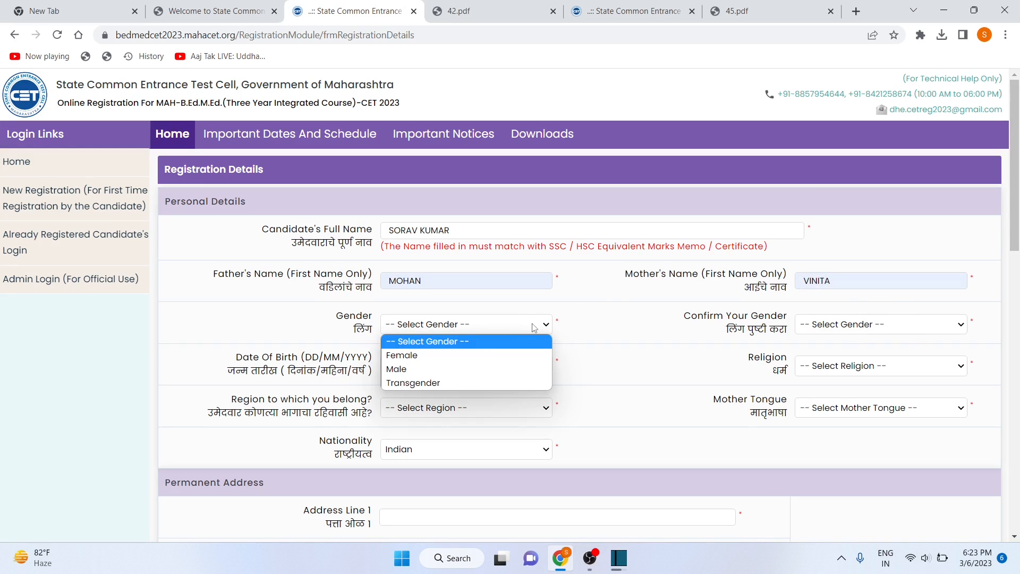
pyautogui.click(464, 369)
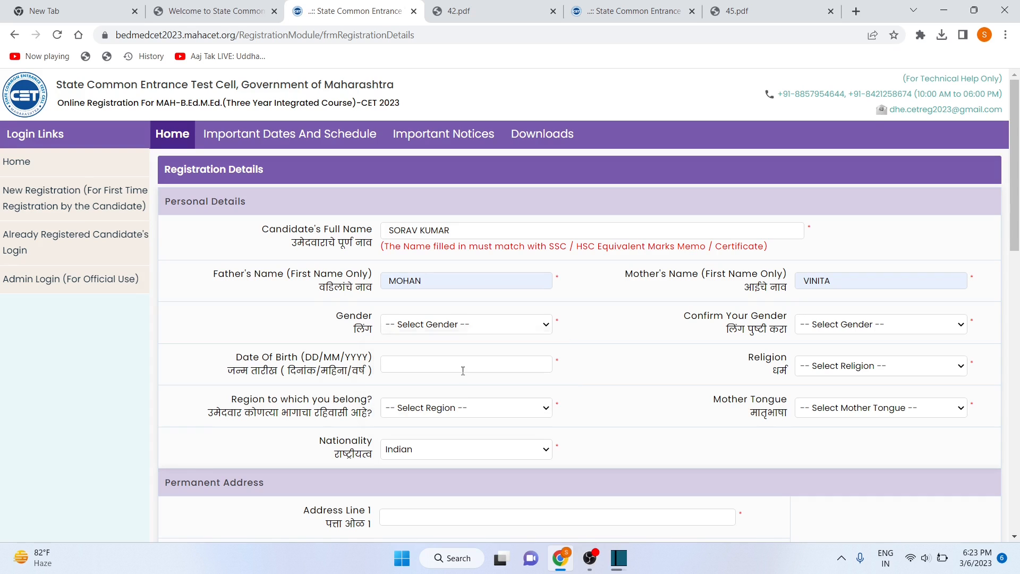
pyautogui.click(821, 329)
pyautogui.click(818, 369)
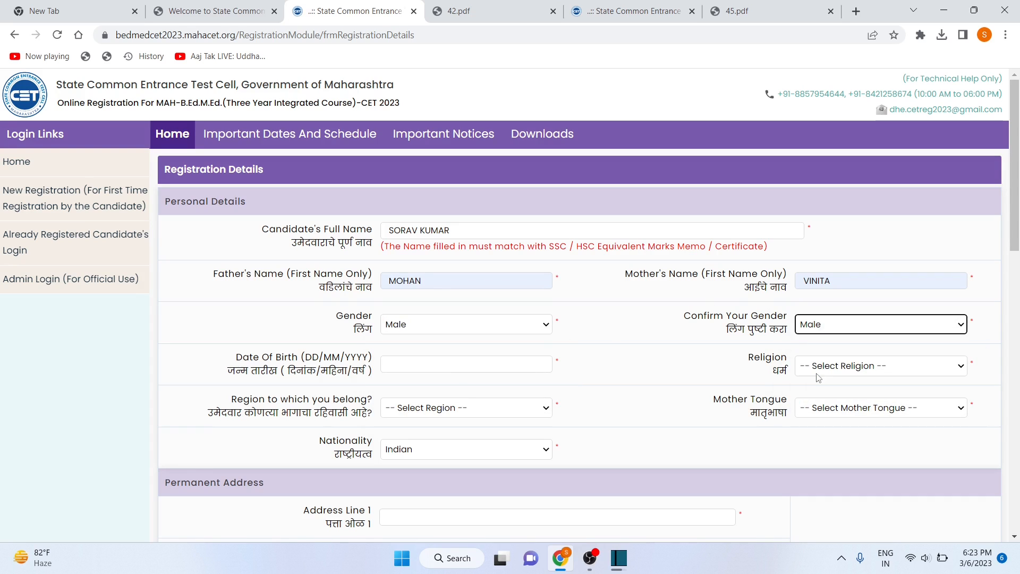
pyautogui.click(469, 369)
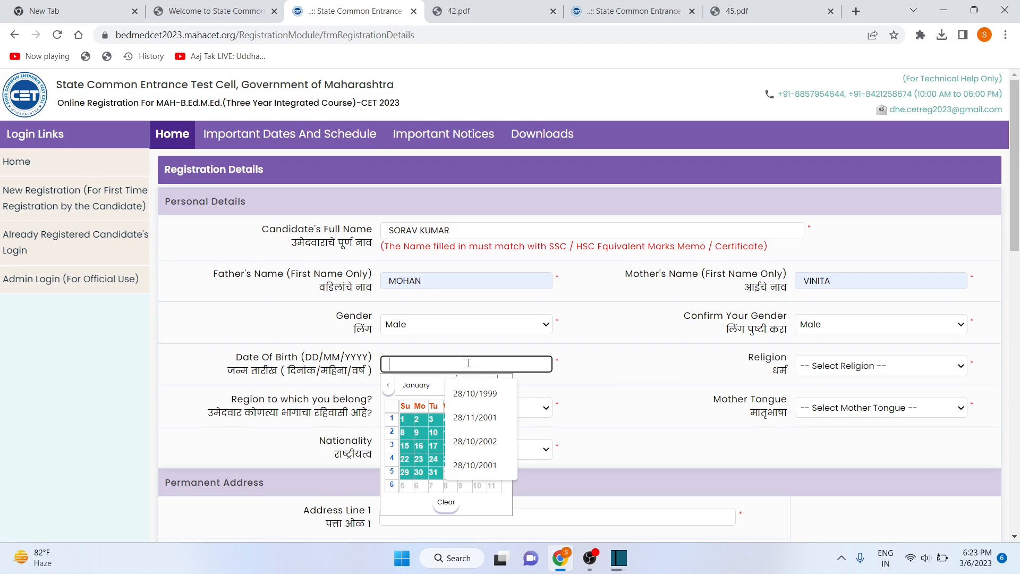
pyautogui.click(485, 405)
# Set religion to Hindu, region to Urban and mother tongue to Hindi
pyautogui.click(908, 369)
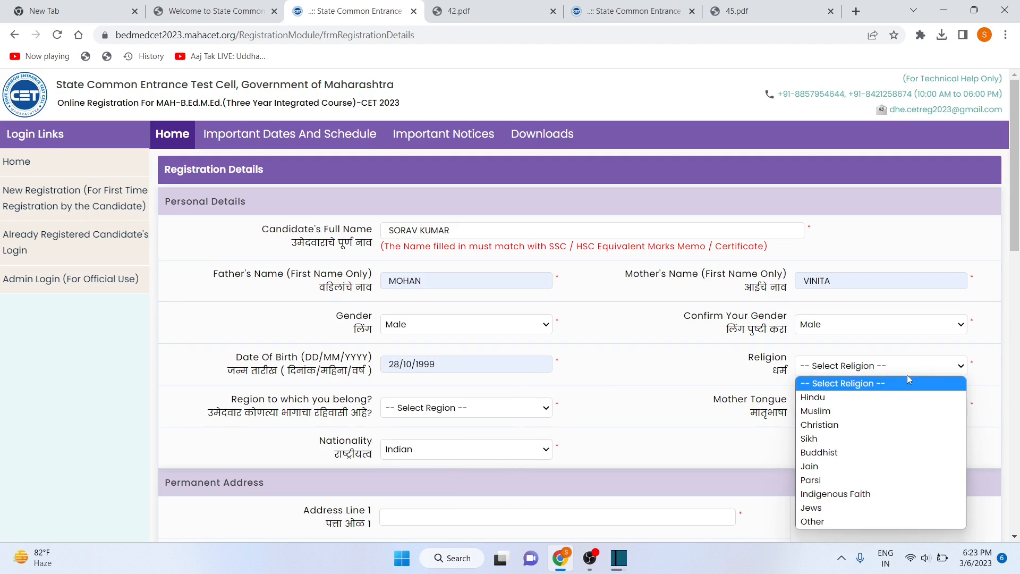
pyautogui.click(860, 404)
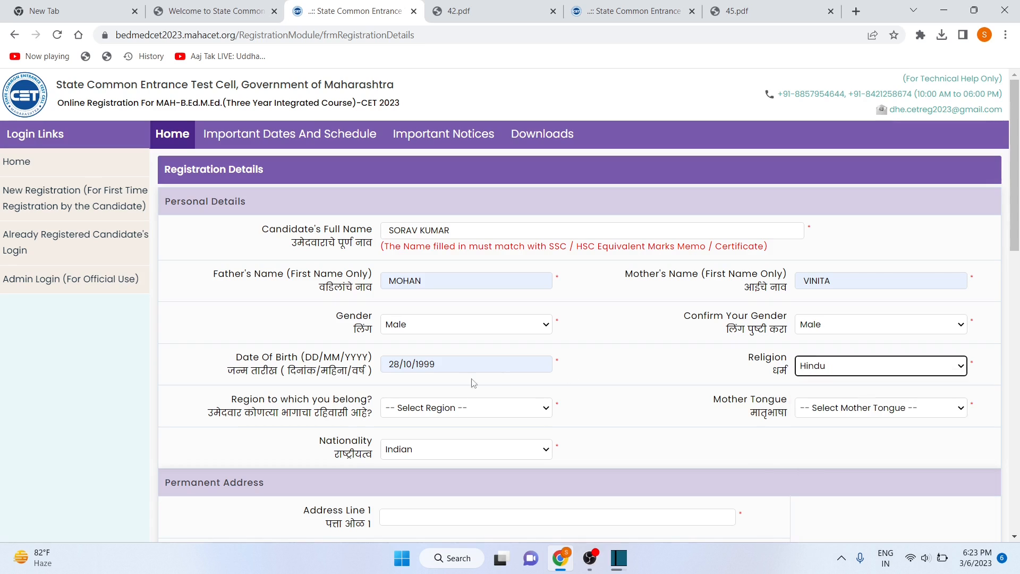
pyautogui.click(472, 415)
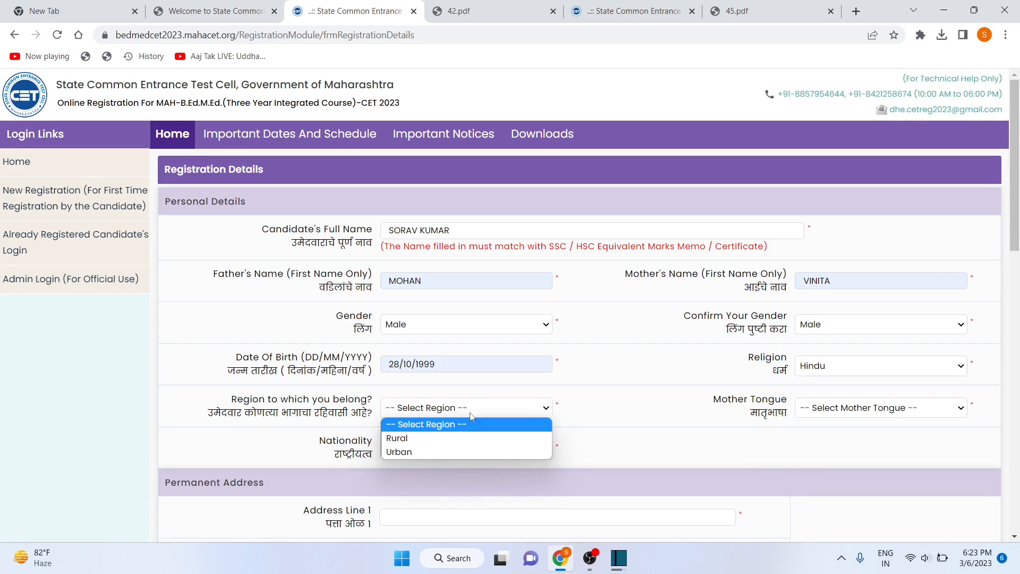
pyautogui.click(445, 451)
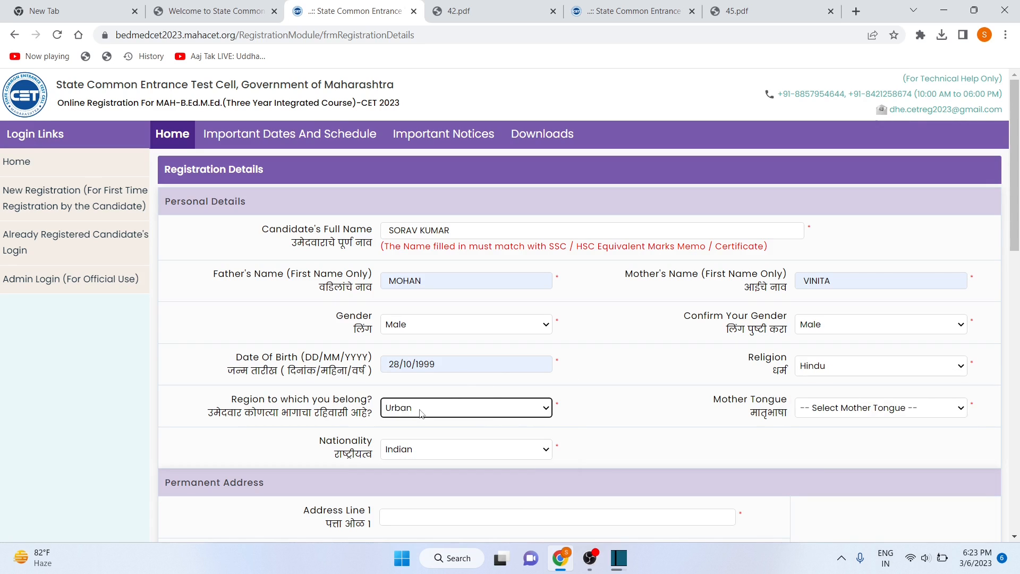
pyautogui.click(851, 412)
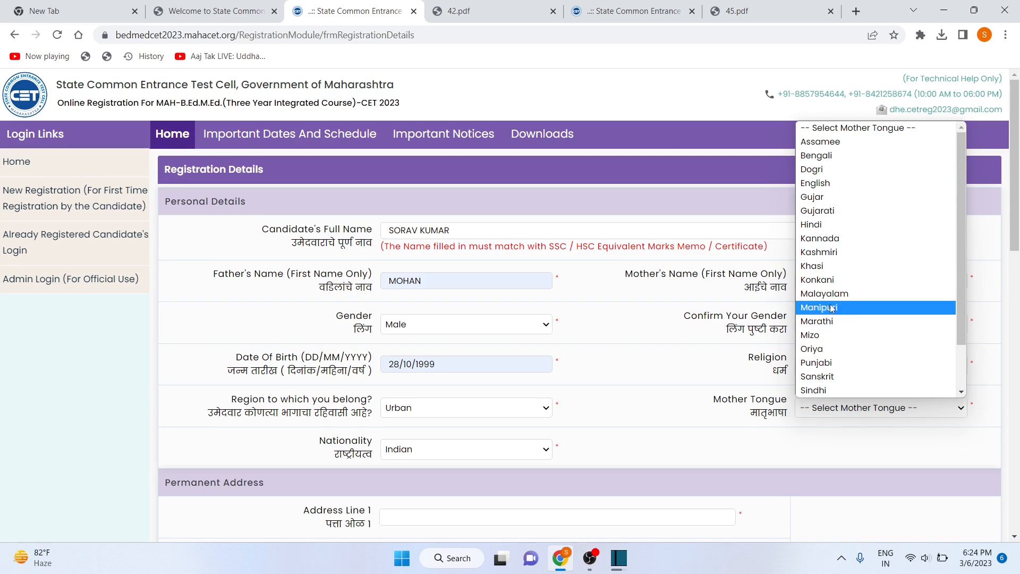
pyautogui.click(823, 228)
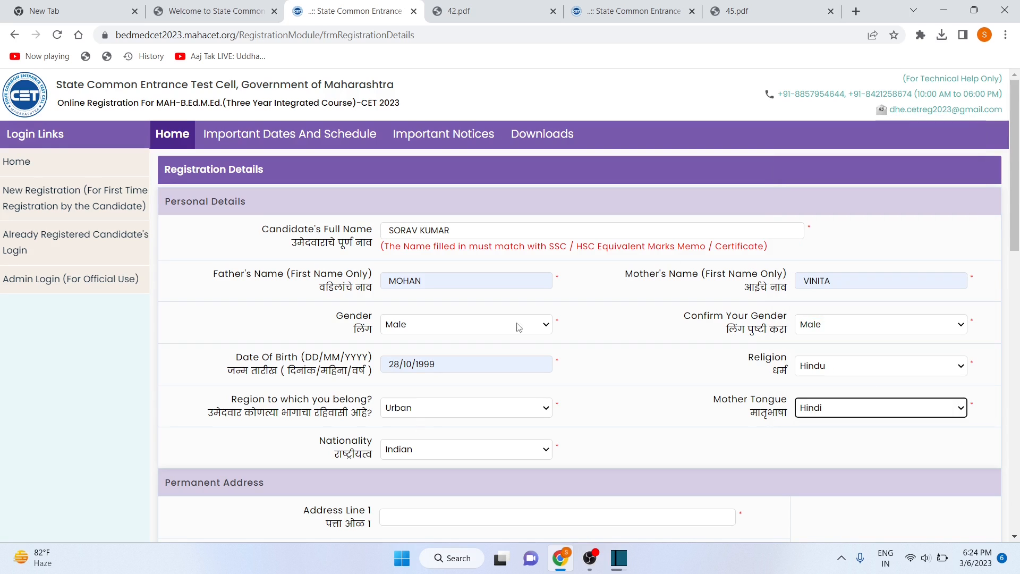
# Verify mother tongue stays Hindi and nationality stays Indian
pyautogui.click(887, 410)
pyautogui.scroll(-2, 829, 252)
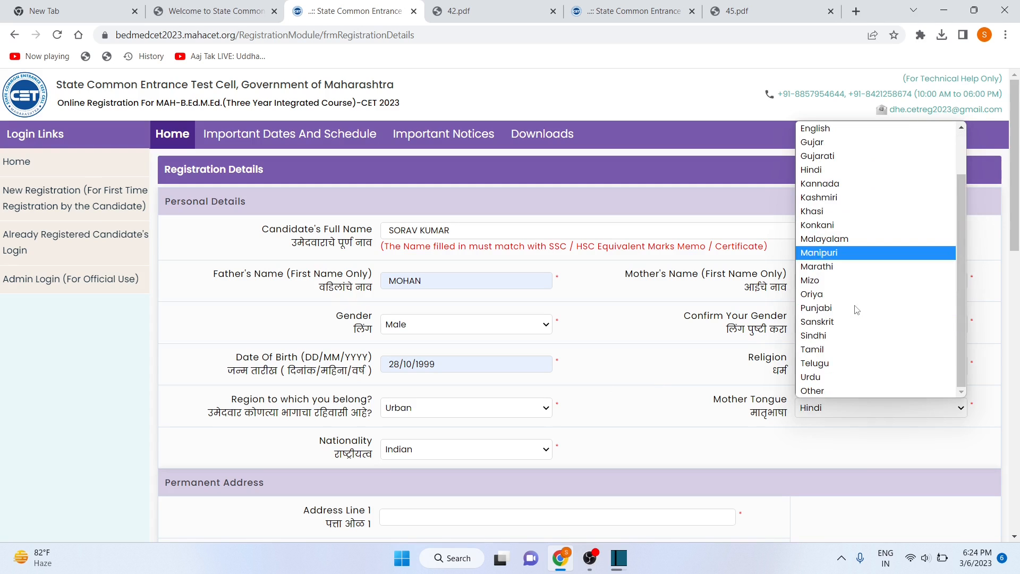
pyautogui.click(718, 448)
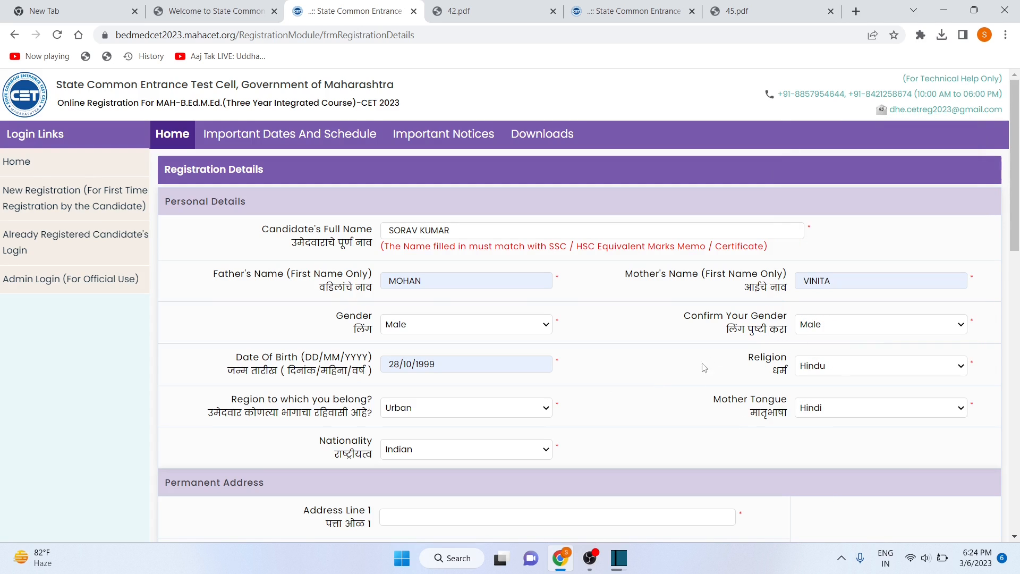
pyautogui.scroll(-2, 534, 414)
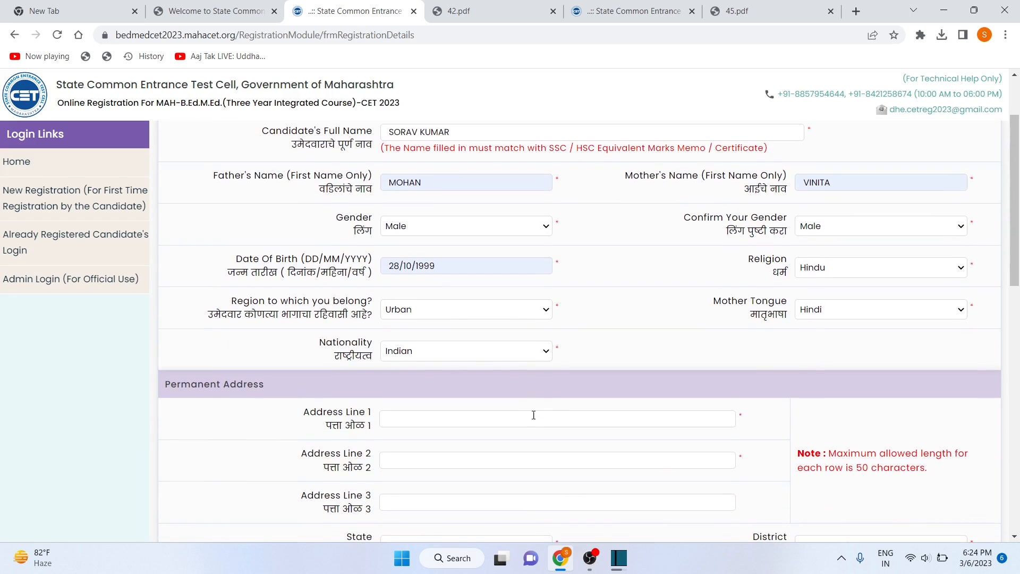
pyautogui.click(424, 353)
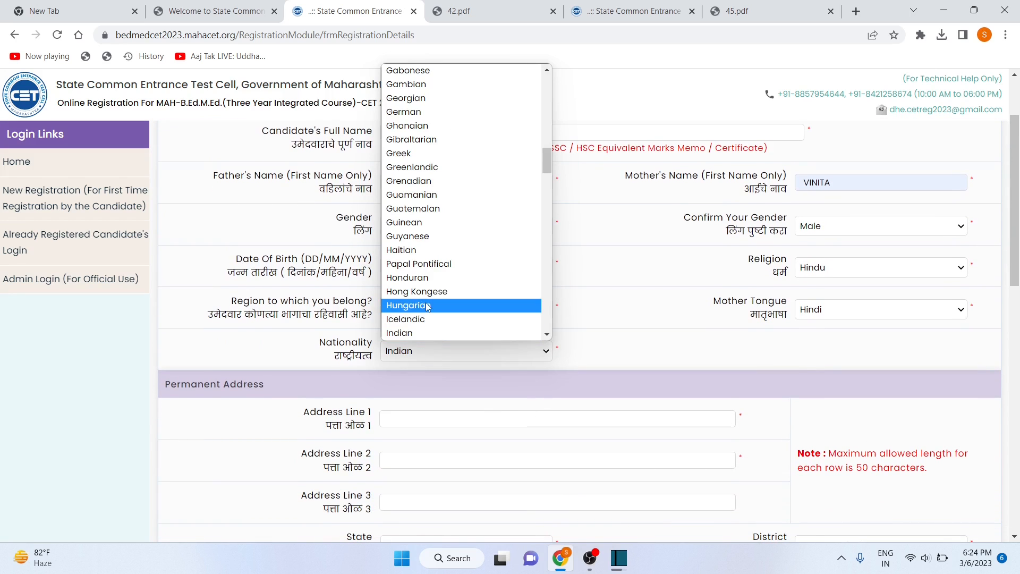
pyautogui.scroll(-20, 427, 307)
pyautogui.scroll(20, 457, 303)
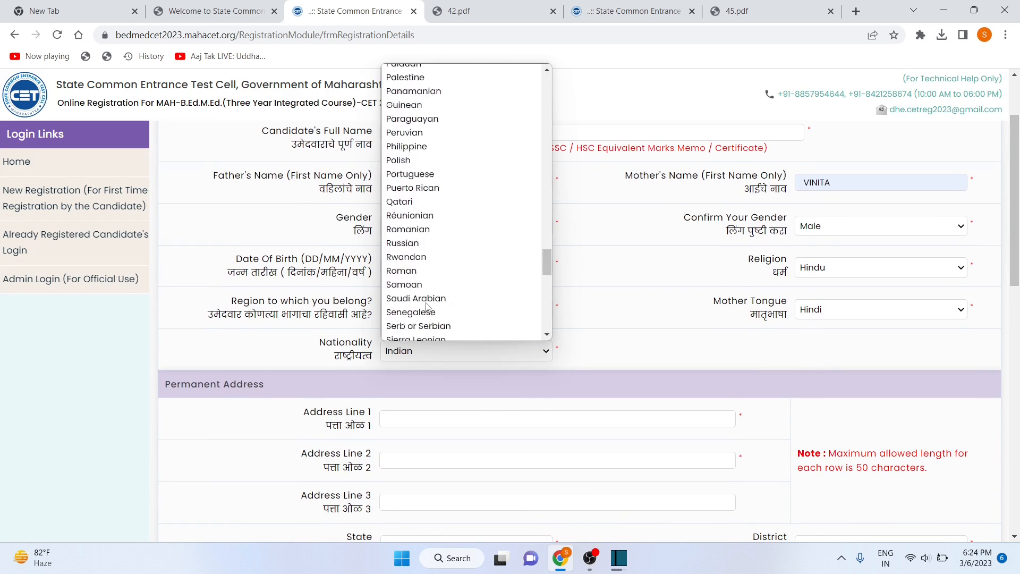
pyautogui.click(638, 357)
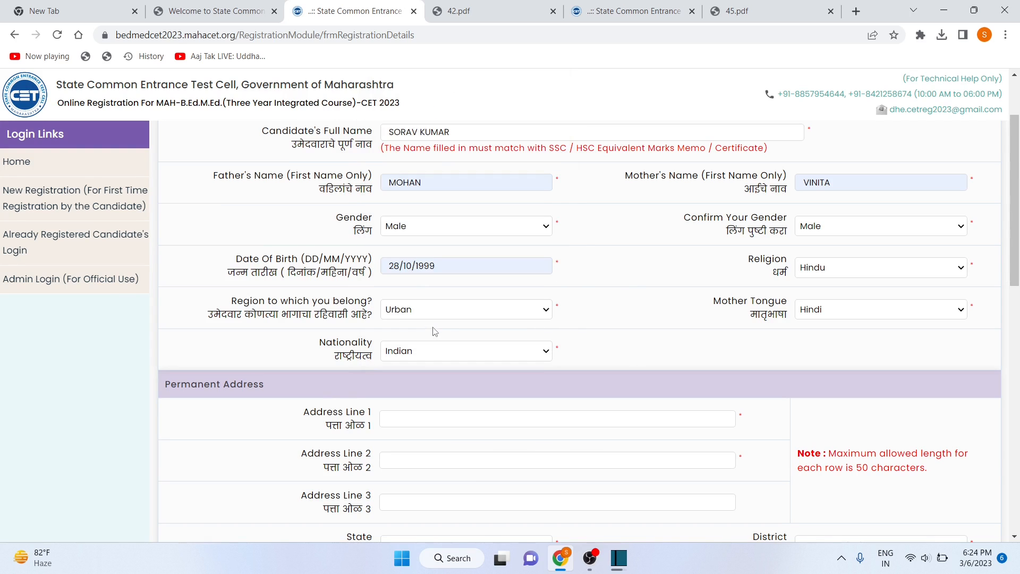
# Enter the permanent address in Address Line 1 and Address Line 2
pyautogui.scroll(-3, 435, 332)
pyautogui.click(406, 231)
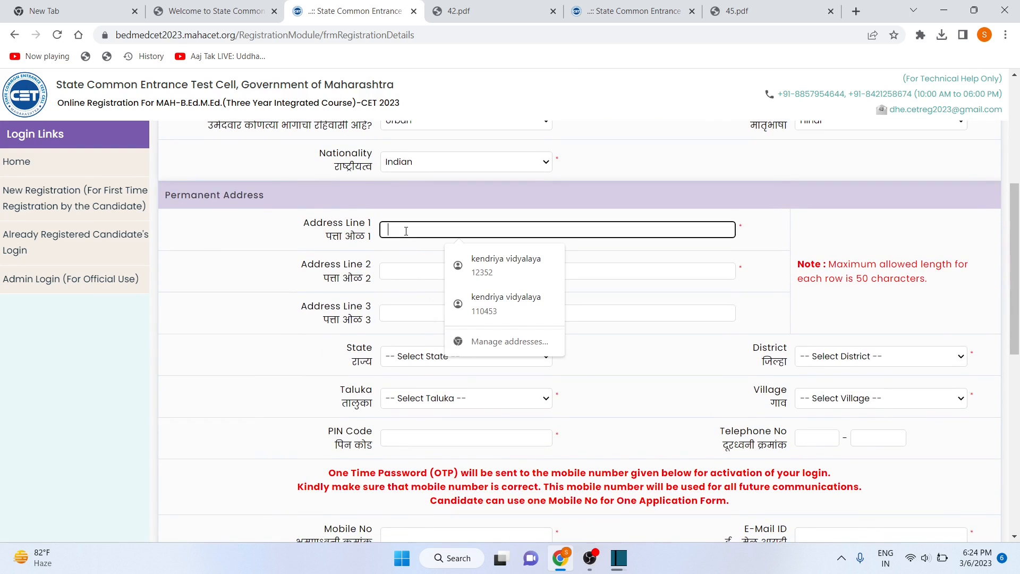
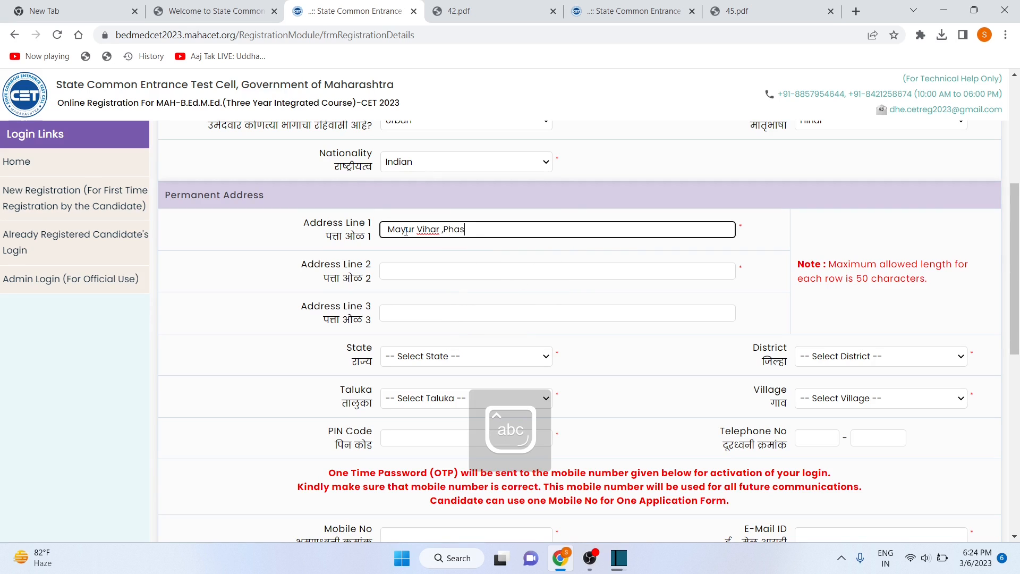
pyautogui.click(401, 265)
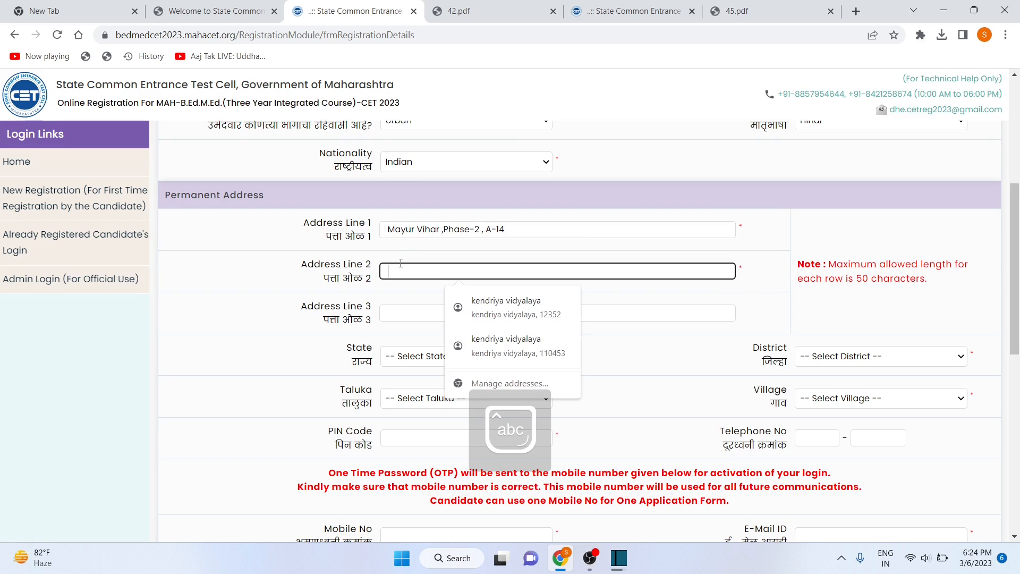
pyautogui.write('New Delhi')
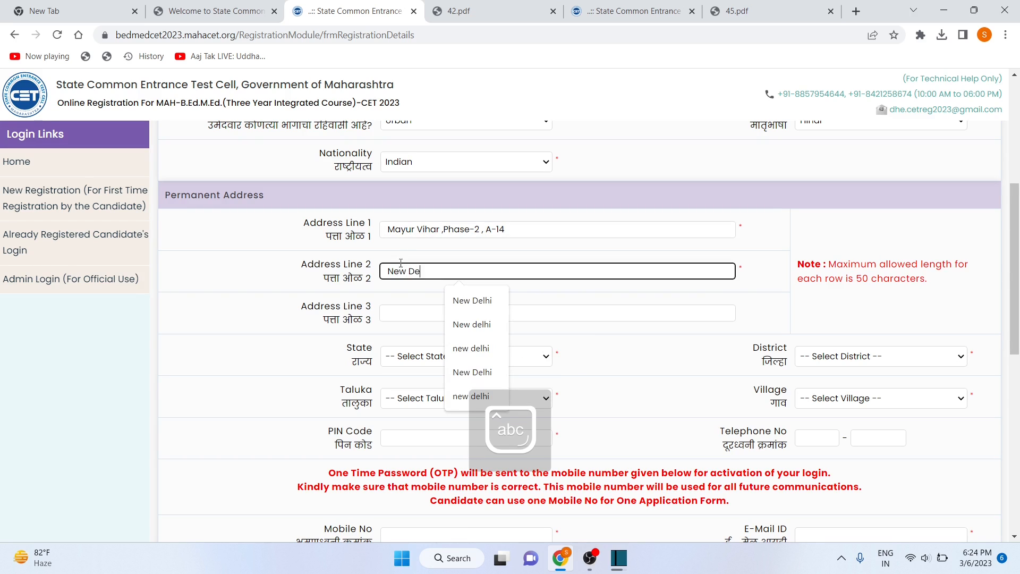
# Choose Delhi as the state and New Delhi as the district
pyautogui.click(402, 355)
pyautogui.click(423, 218)
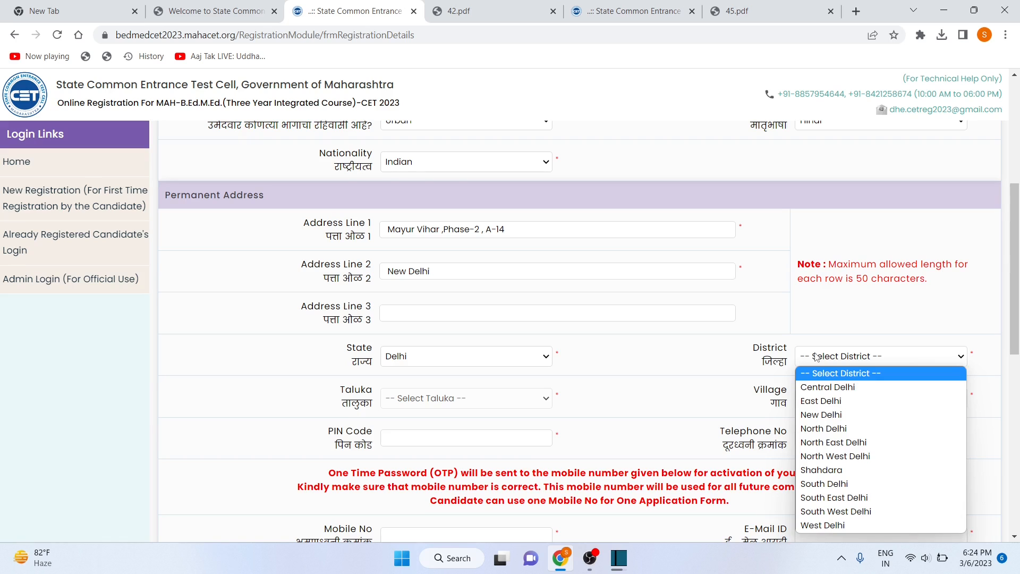
pyautogui.click(822, 415)
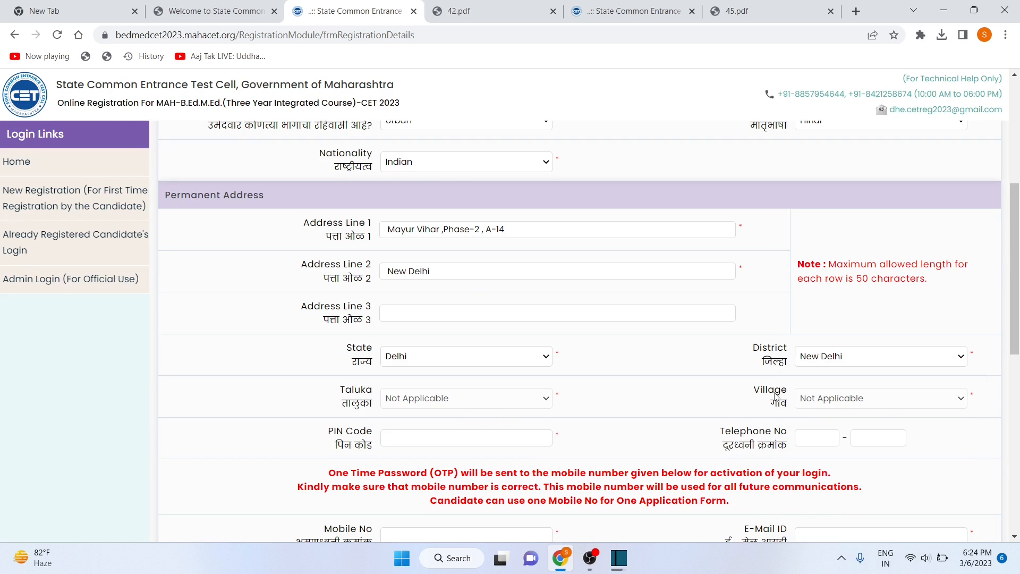
pyautogui.scroll(-2, 650, 396)
pyautogui.click(478, 334)
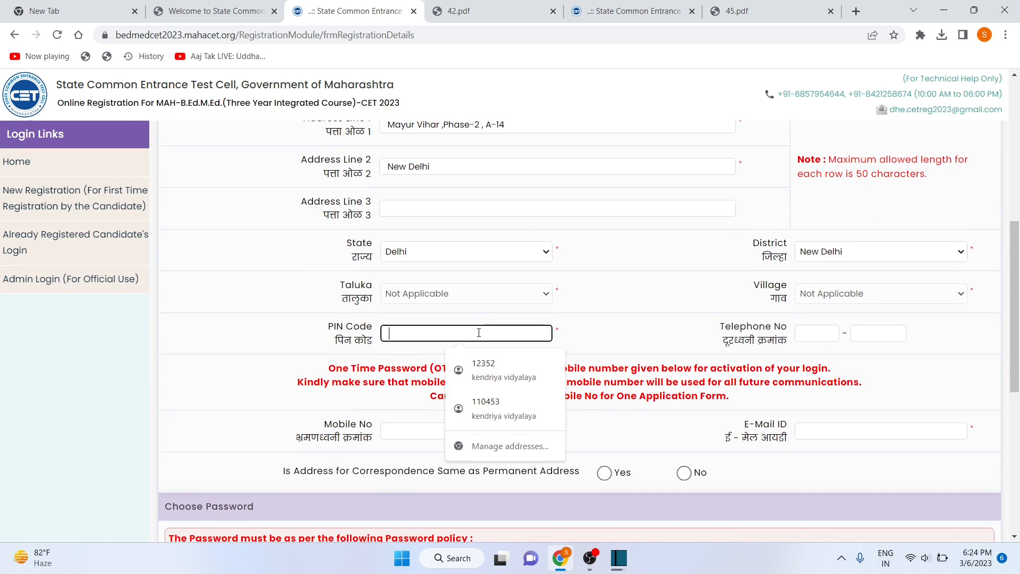
pyautogui.write('165')
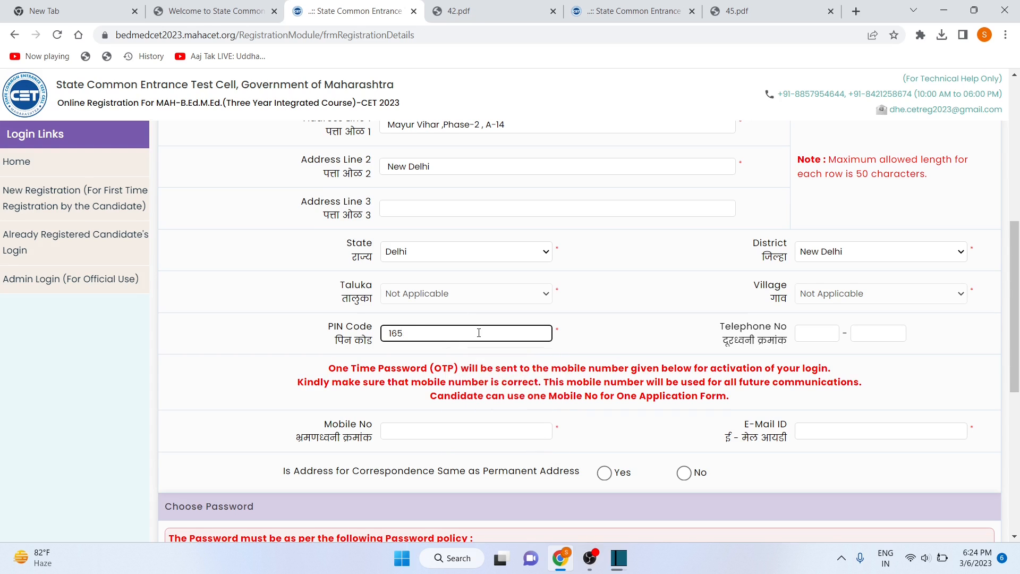
pyautogui.write('234')
pyautogui.scroll(-2, 418, 343)
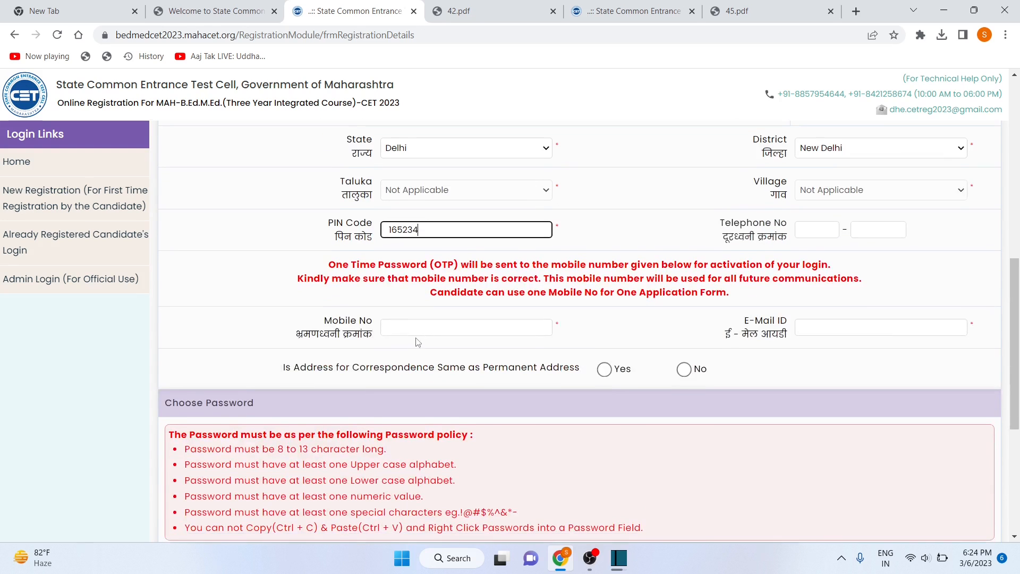
pyautogui.click(426, 328)
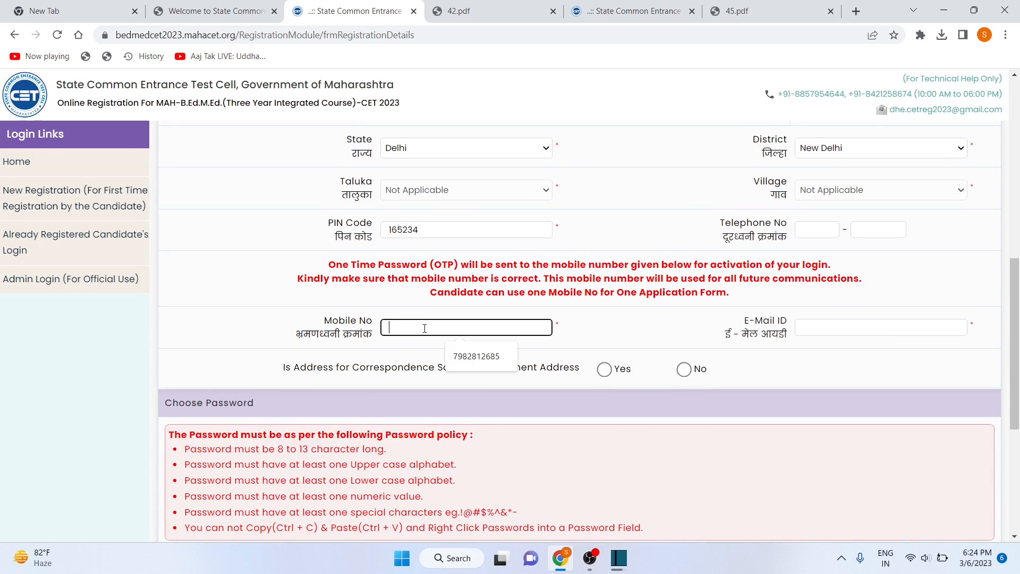
pyautogui.click(489, 359)
# Fill in the saved e-mail and mark the correspondence address as the same as the permanent one
pyautogui.click(831, 326)
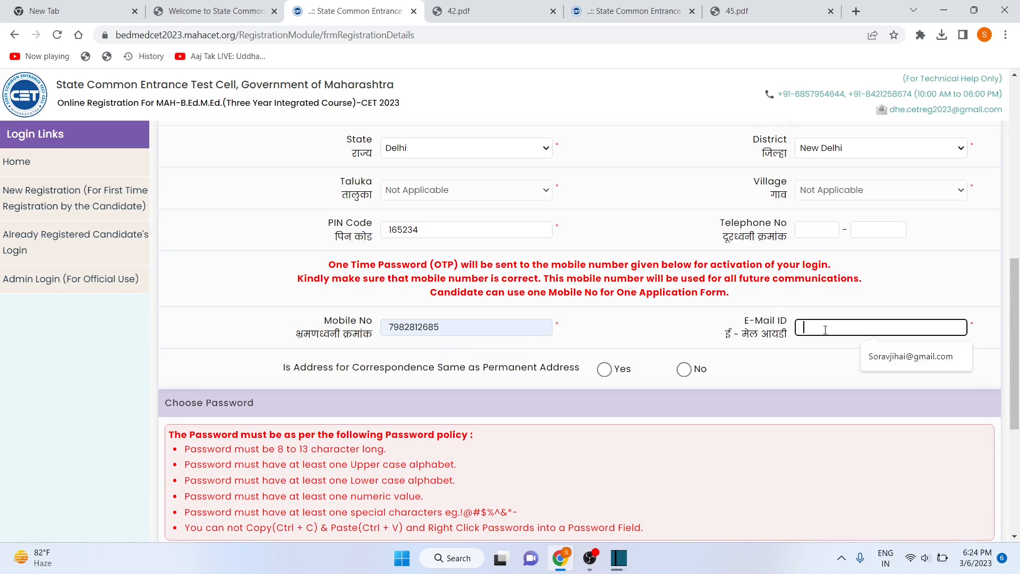
pyautogui.click(901, 356)
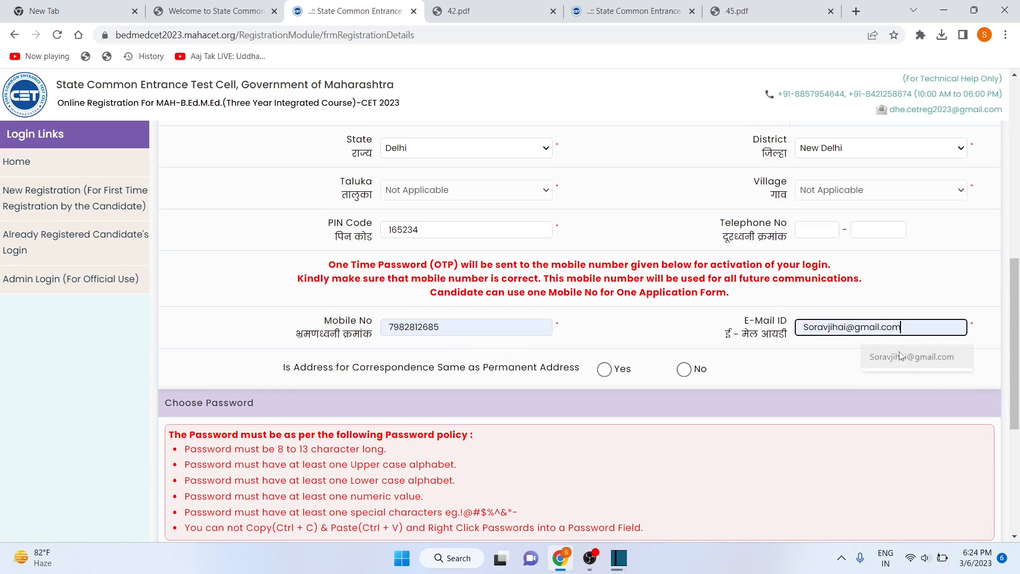
pyautogui.click(604, 369)
pyautogui.scroll(1, 497, 259)
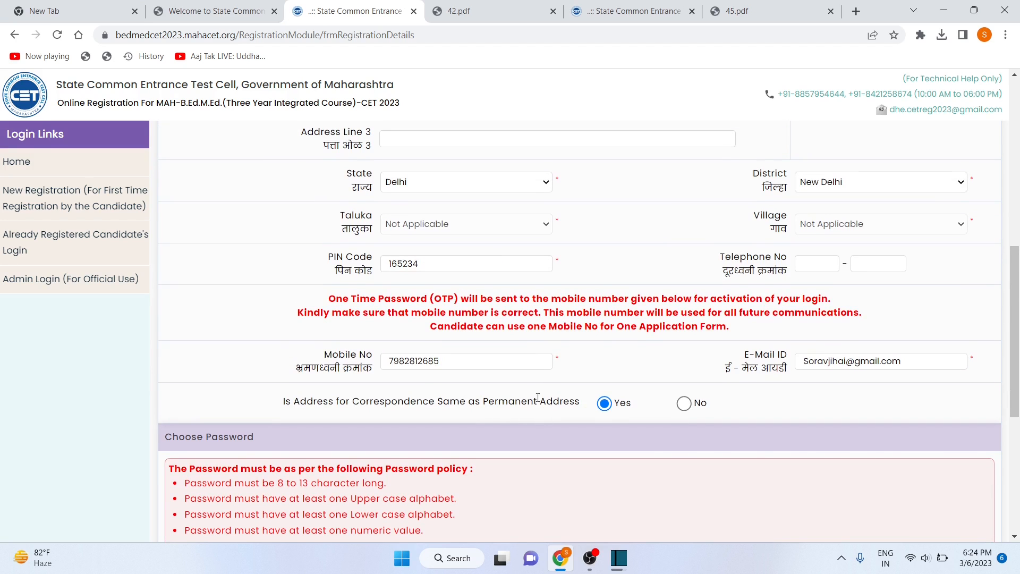
pyautogui.scroll(2, 310, 313)
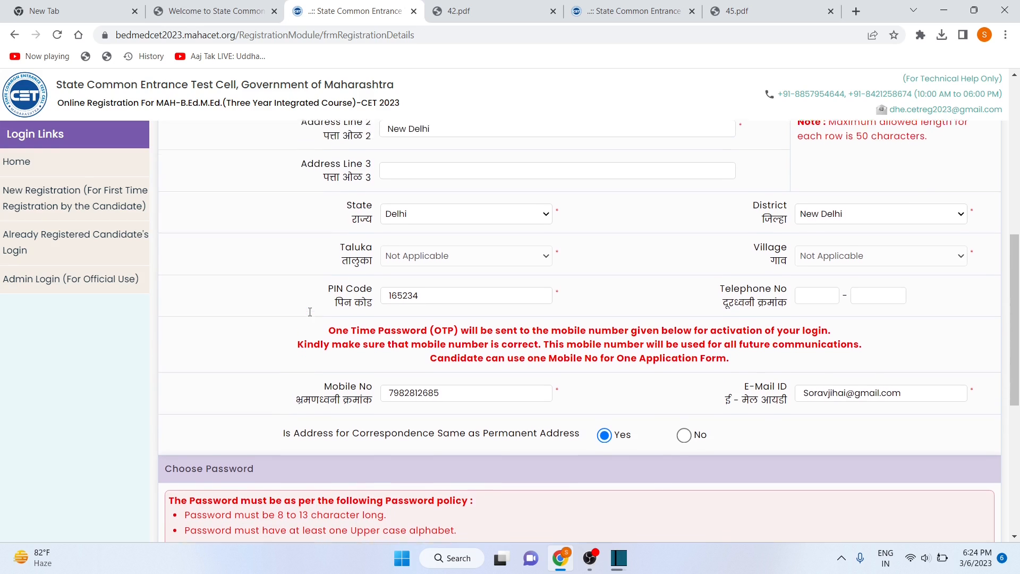
pyautogui.scroll(2, 511, 277)
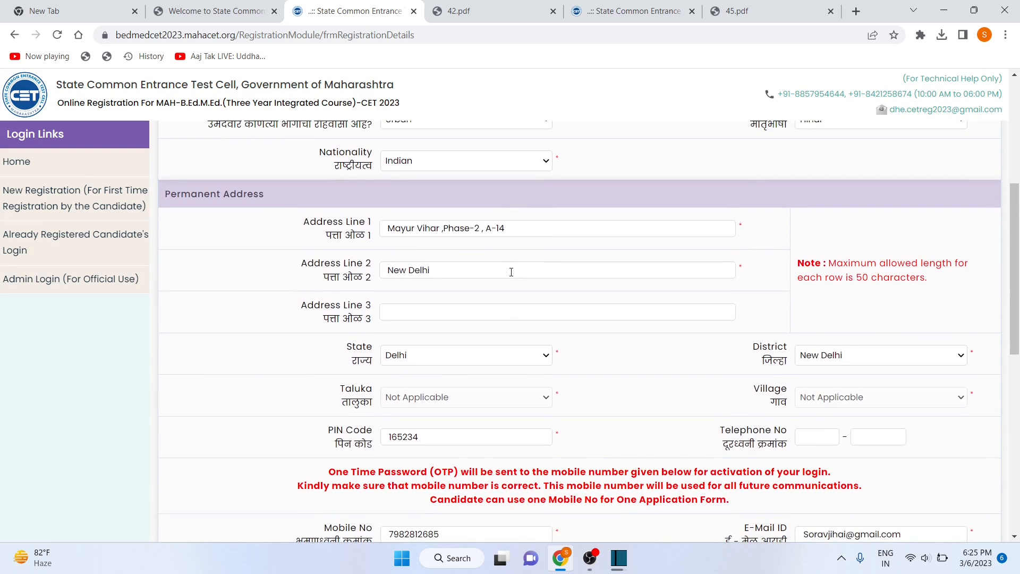
pyautogui.scroll(2, 283, 258)
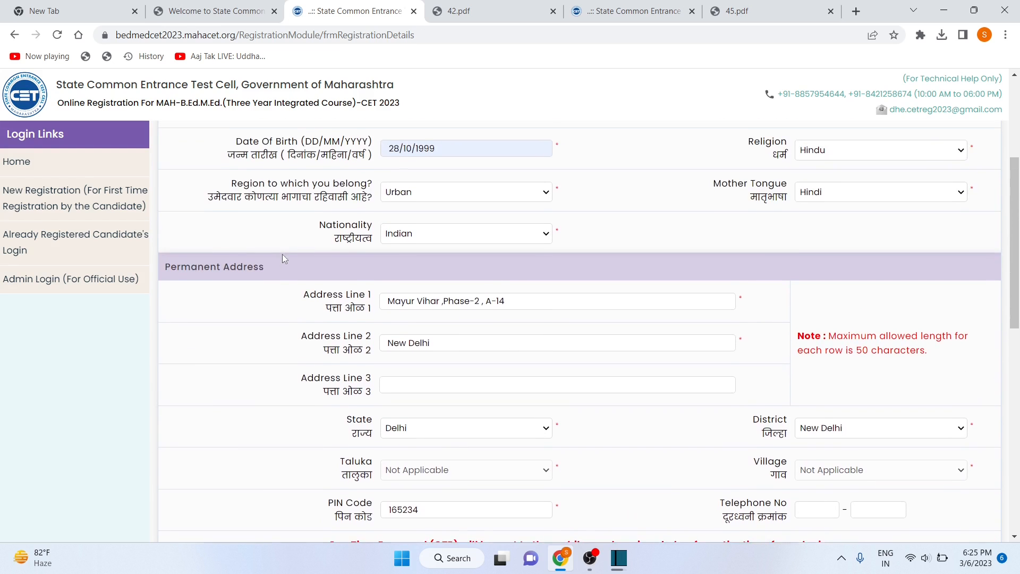
pyautogui.scroll(-2, 283, 258)
pyautogui.scroll(-5, 283, 258)
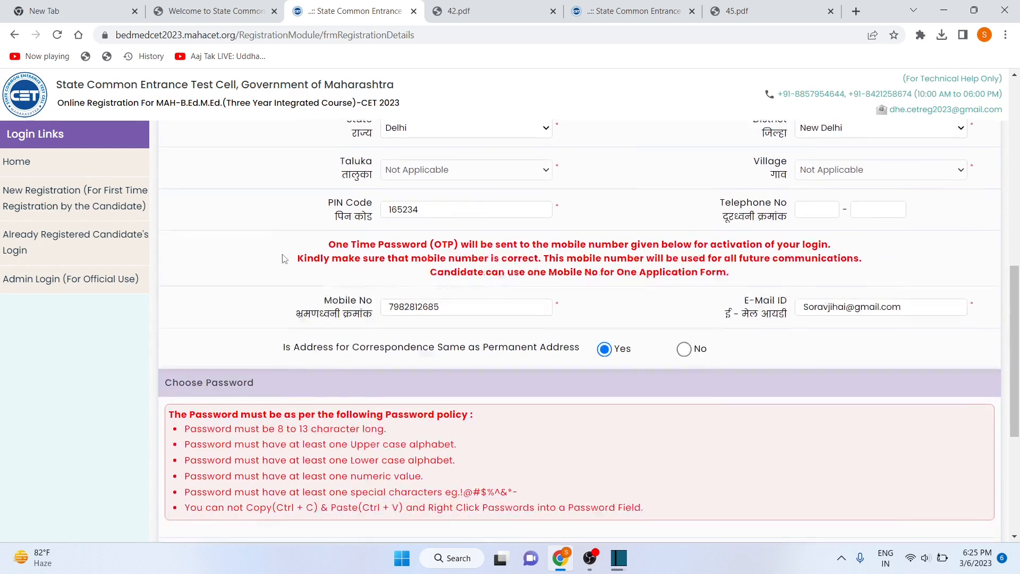
pyautogui.scroll(-3, 284, 259)
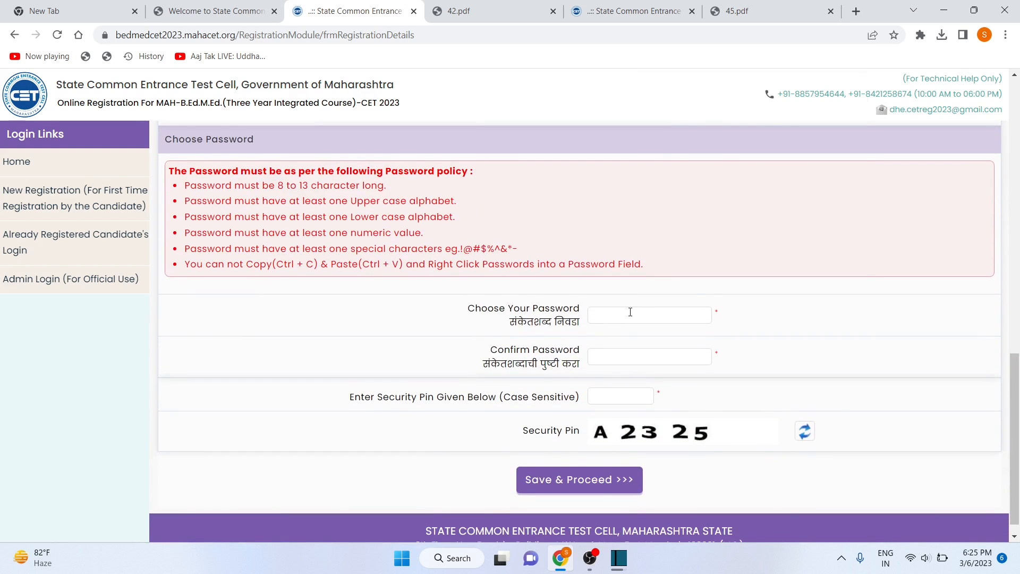
# Choose the account password and confirm it
pyautogui.click(630, 313)
pyautogui.press('capslock')
pyautogui.write('••••••')
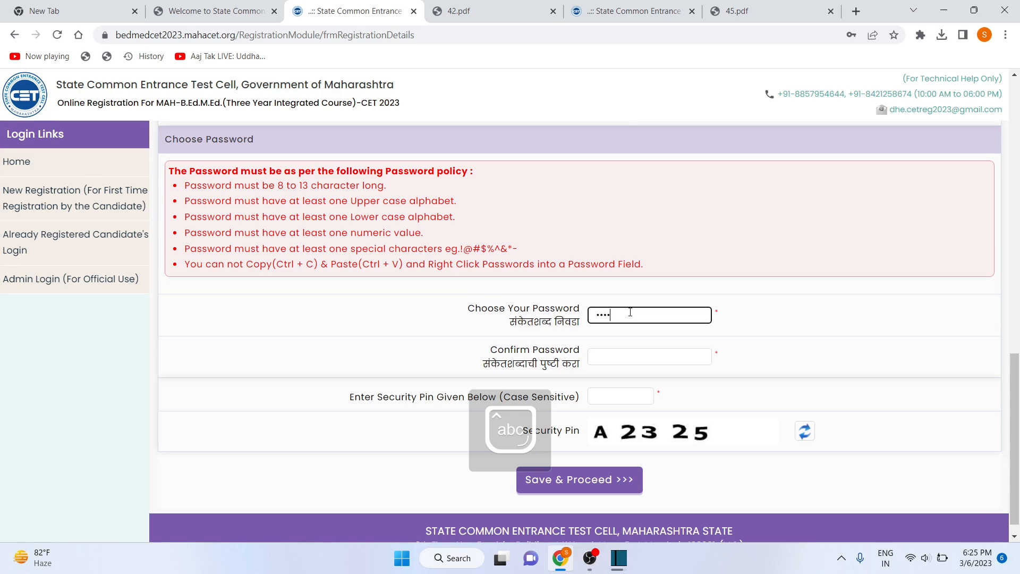
pyautogui.write('•••••')
pyautogui.click(606, 359)
pyautogui.press('capslock')
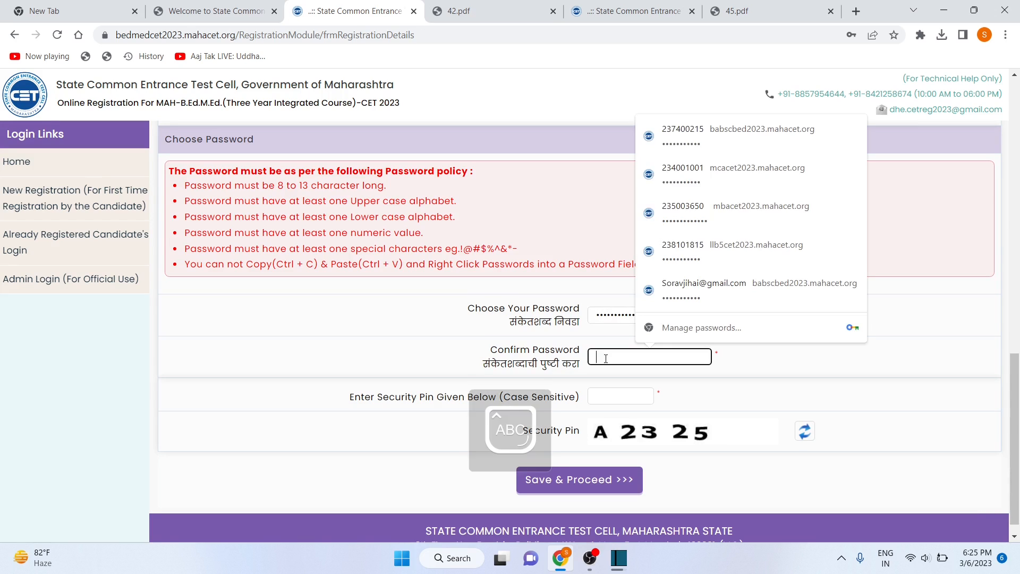
pyautogui.write('••••••••')
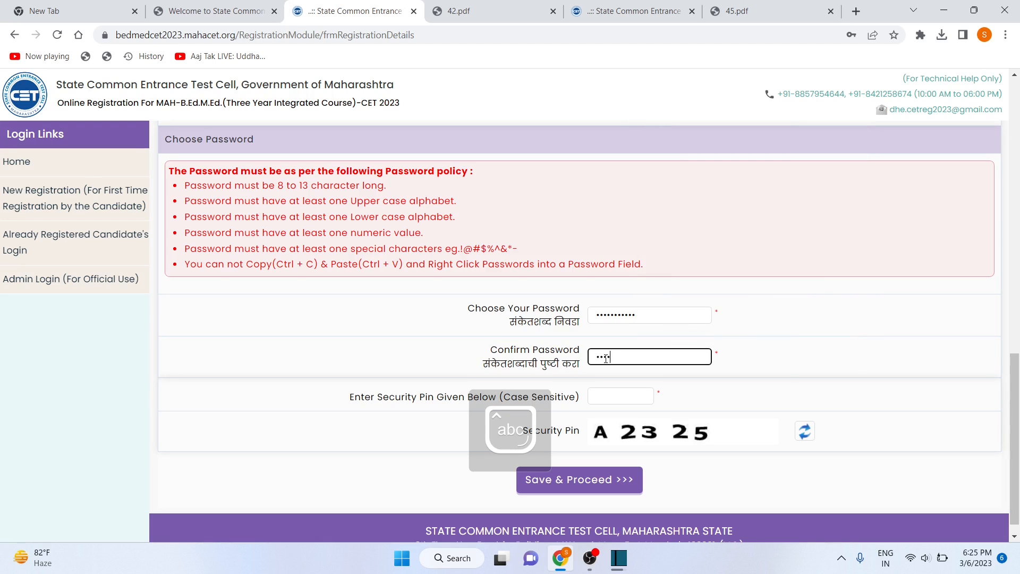
pyautogui.write('•••')
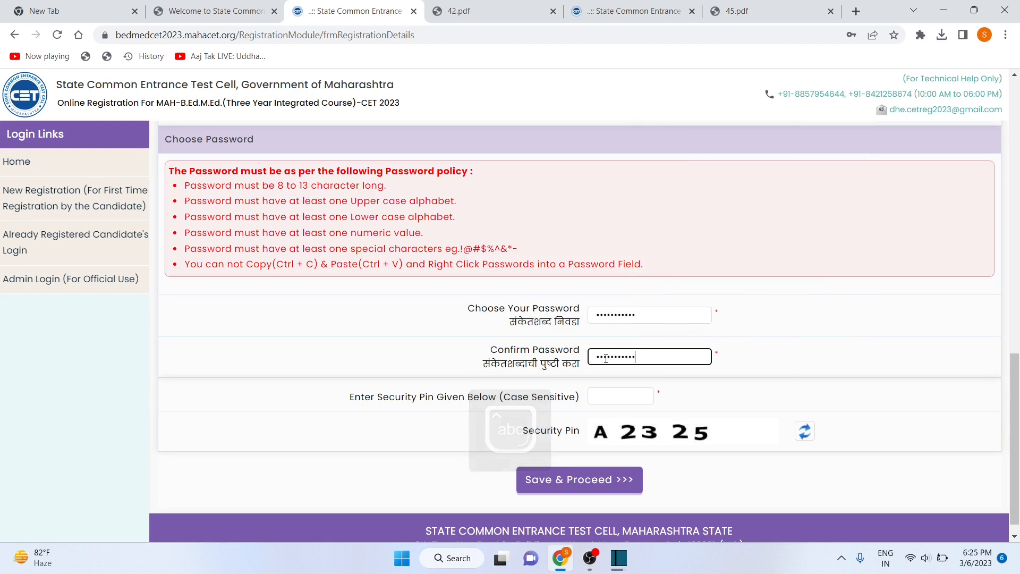
# Enter the displayed security pin in capitals and submit the registration
pyautogui.click(603, 393)
pyautogui.press('capslock')
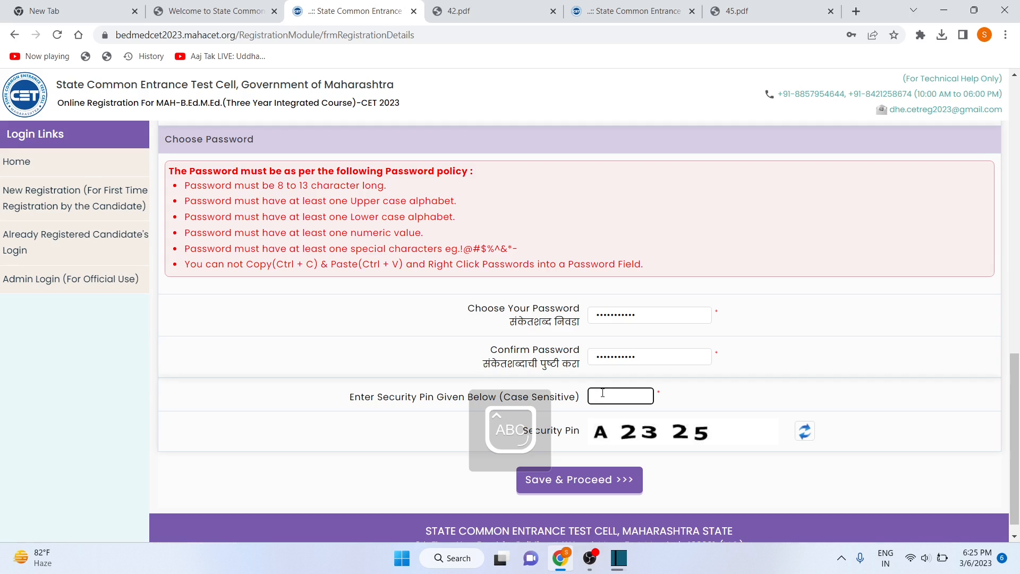
pyautogui.write('A2325')
pyautogui.press('capslock')
pyautogui.click(612, 492)
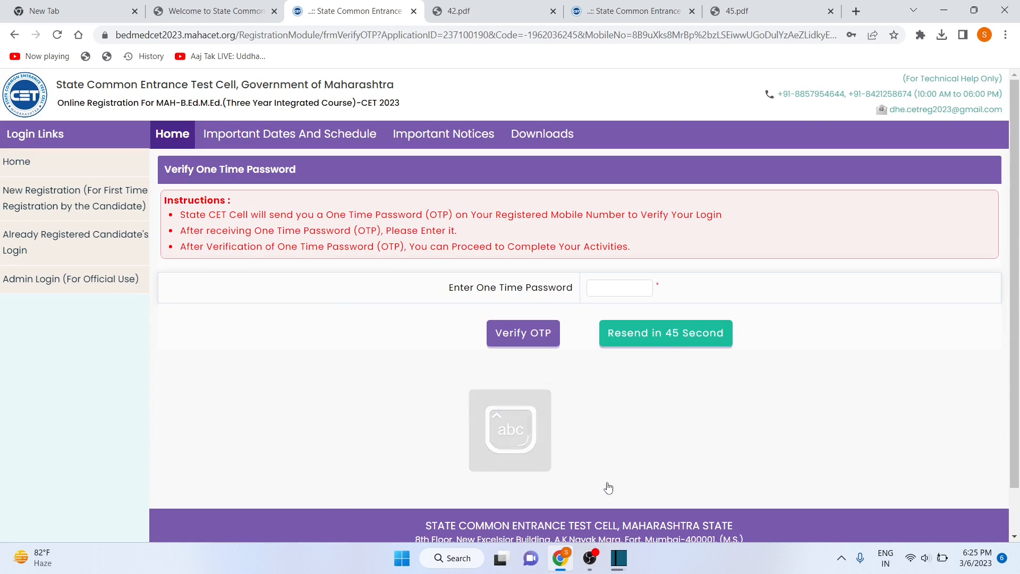
# Focus the OTP field, dismiss the saved-codes list, and wait for the resend countdown to expire
pyautogui.click(620, 288)
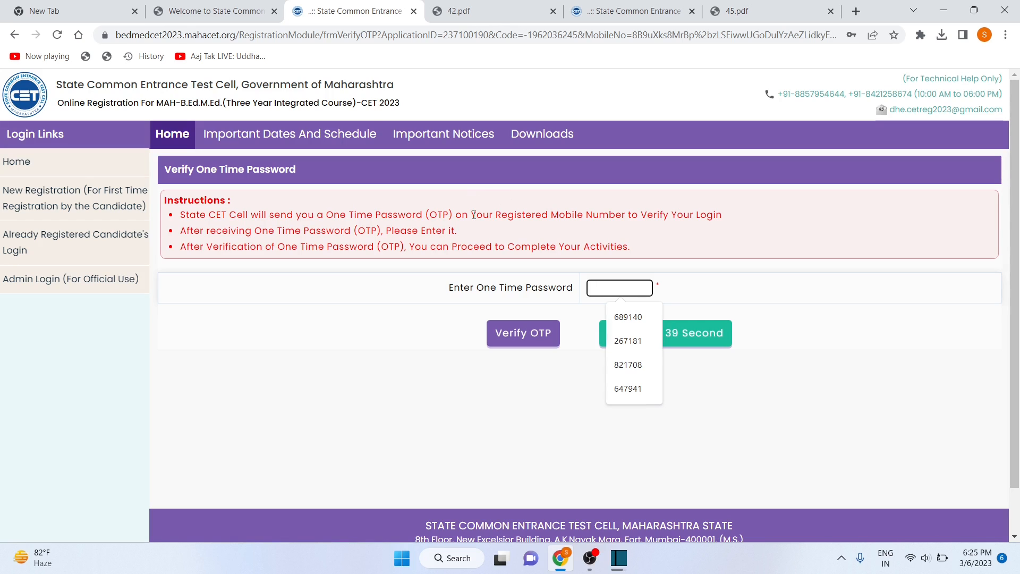
pyautogui.moveTo(472, 215); pyautogui.dragTo(724, 222)
pyautogui.click(714, 266)
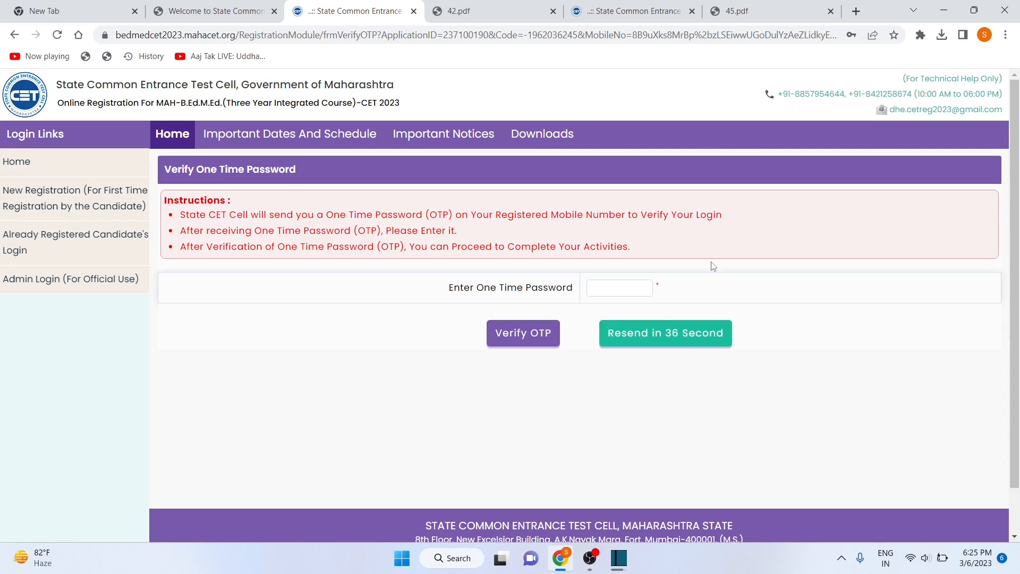
pyautogui.click(616, 284)
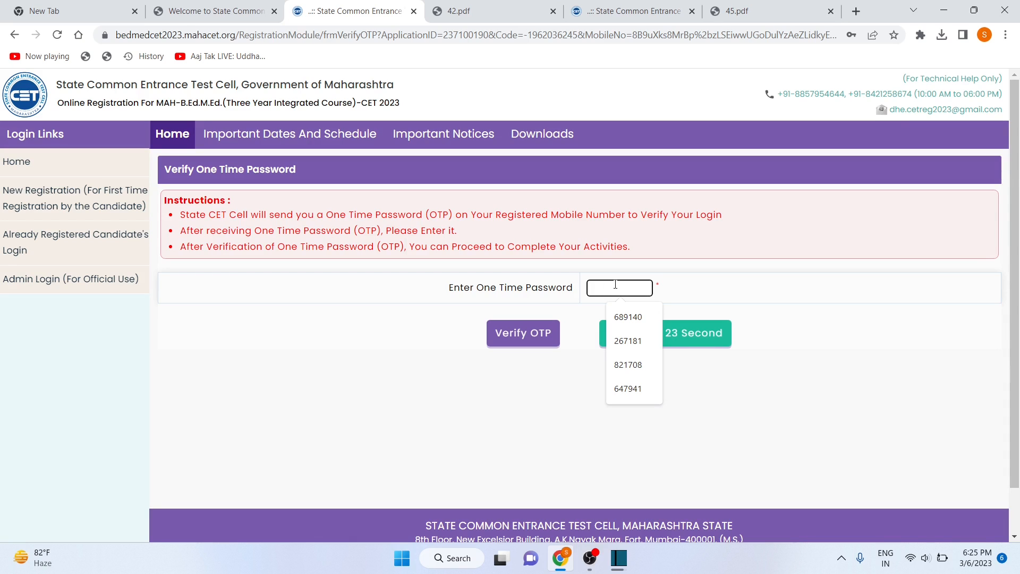
pyautogui.click(537, 450)
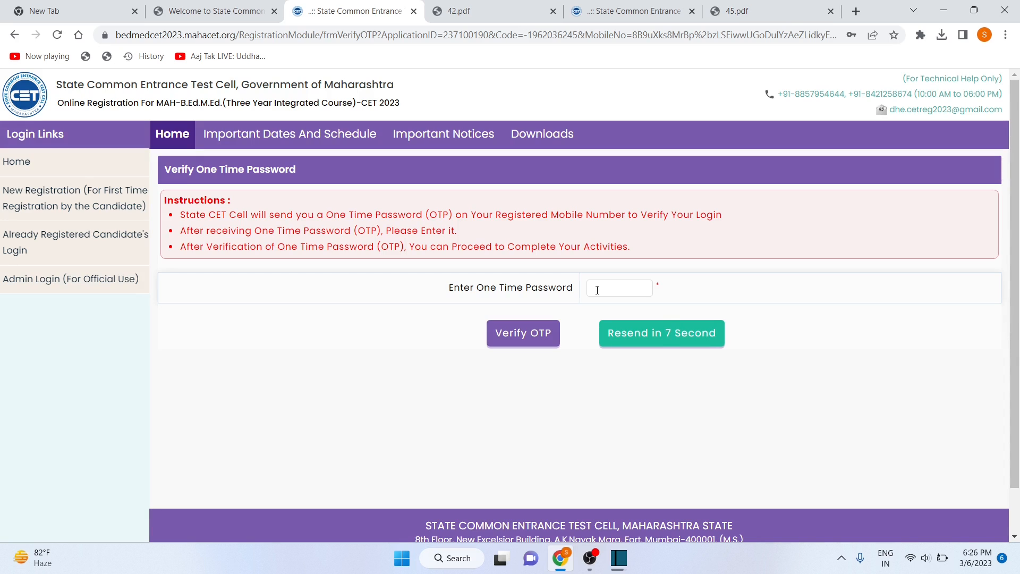
pyautogui.click(598, 290)
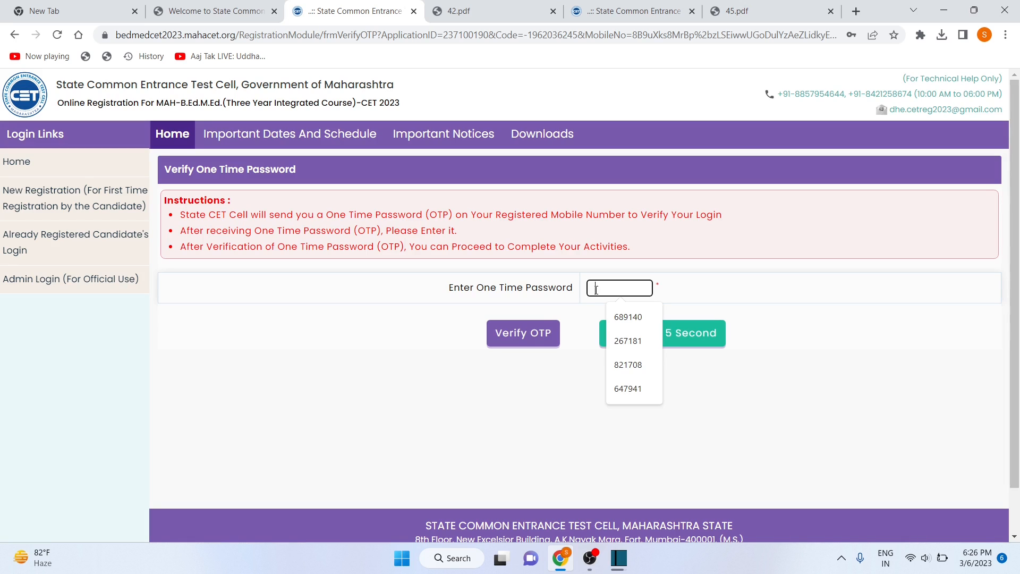
pyautogui.click(578, 368)
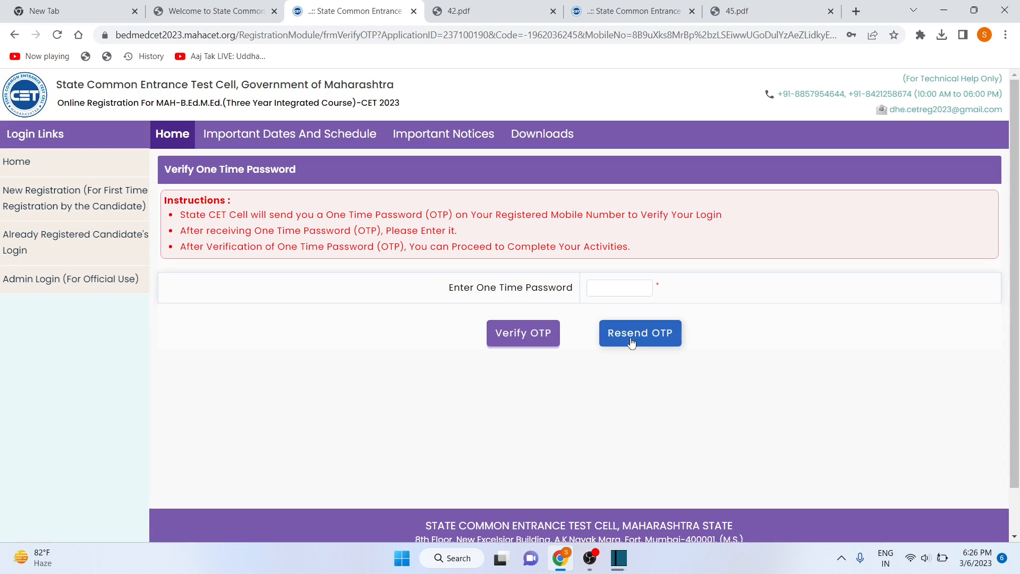
# Resend the OTP, enter the newly received six-digit code, and verify it
pyautogui.click(632, 341)
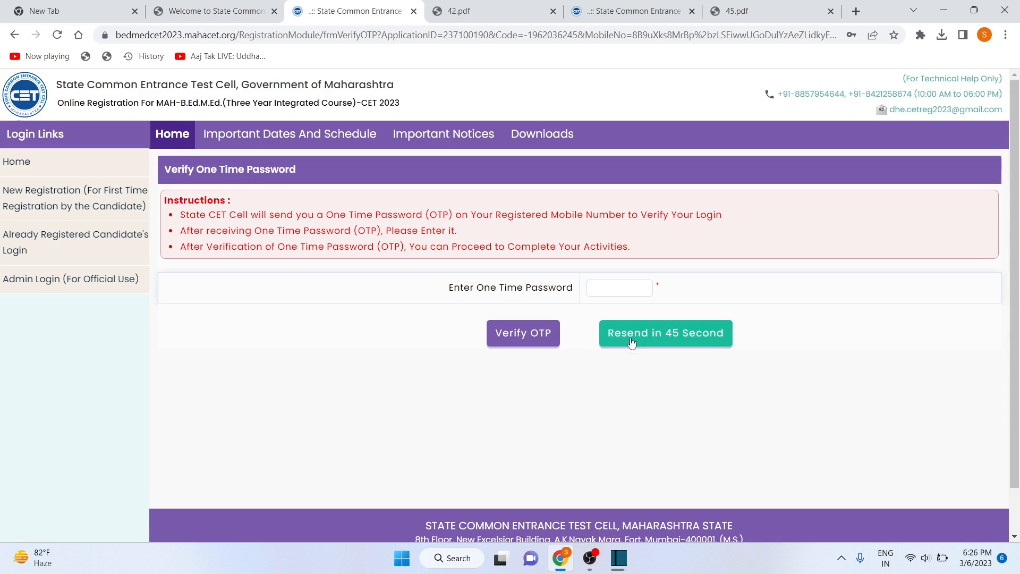
pyautogui.click(613, 283)
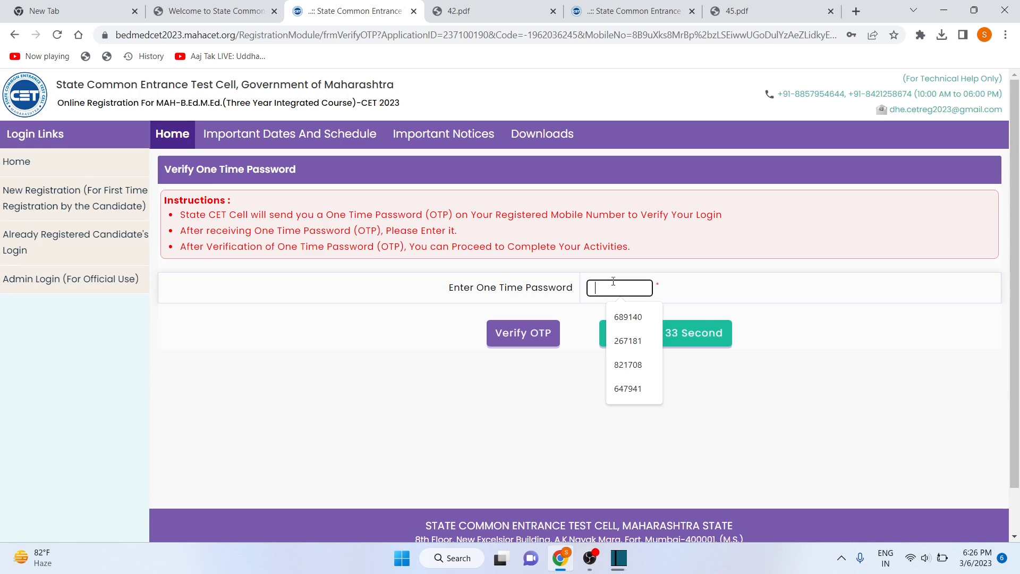
pyautogui.click(597, 570)
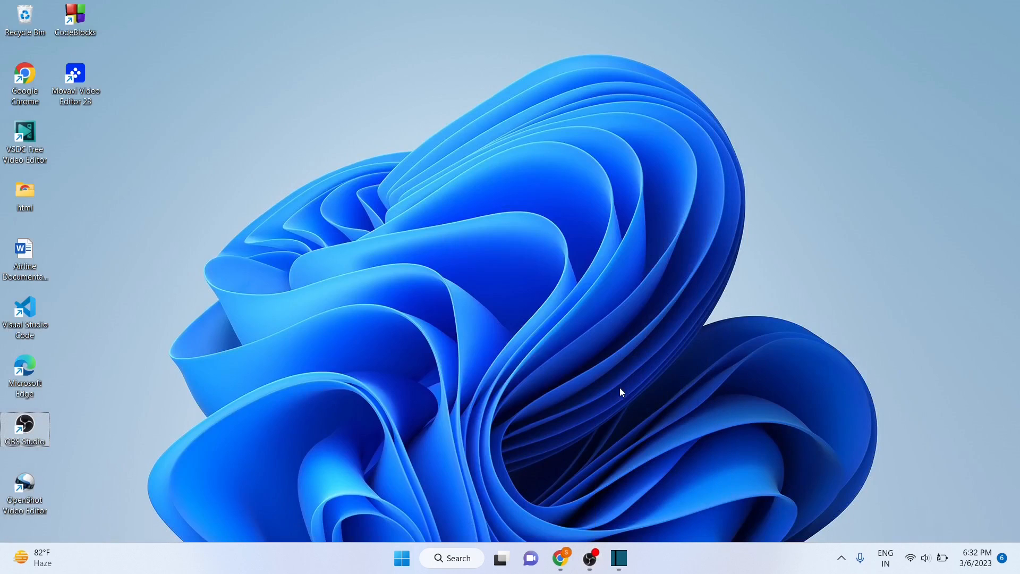
pyautogui.click(560, 558)
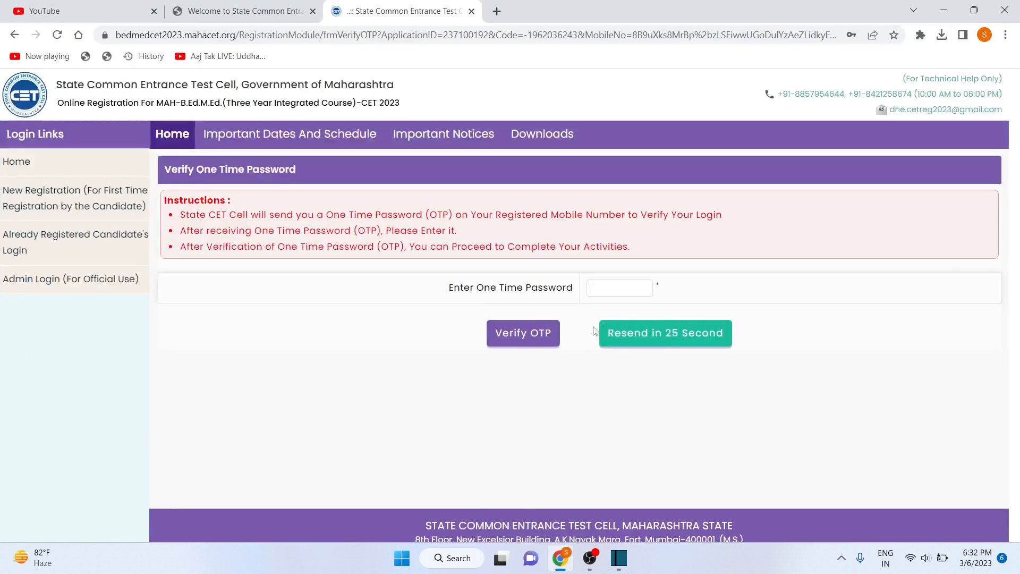
pyautogui.click(612, 288)
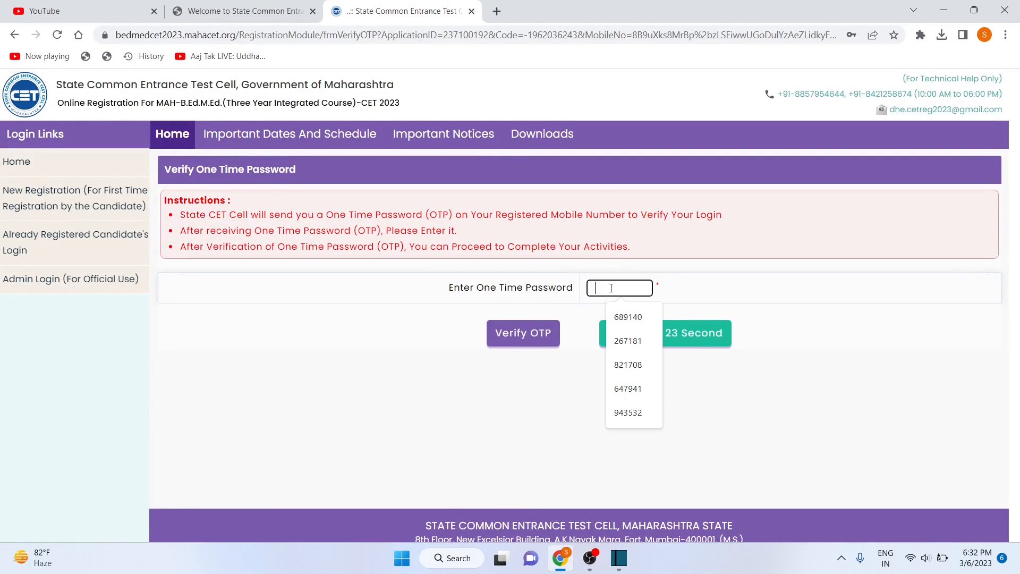
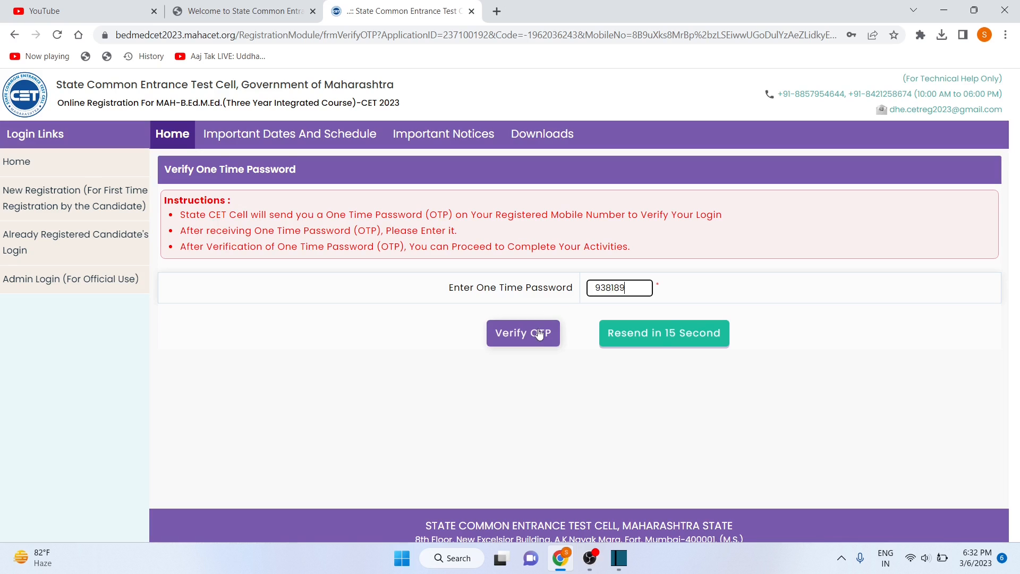
pyautogui.click(539, 333)
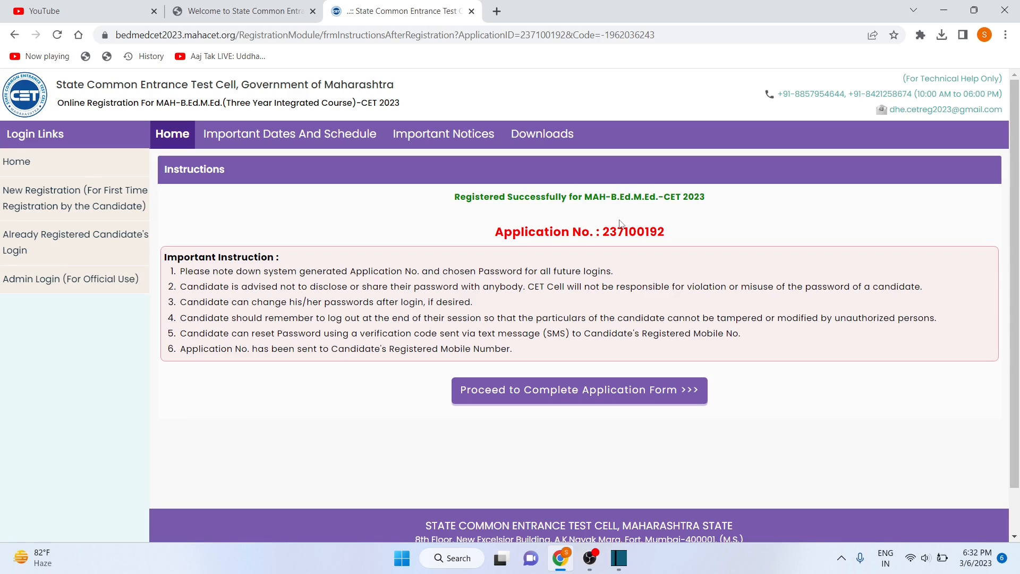
# Proceed from the registration confirmation to complete the application form
pyautogui.click(528, 384)
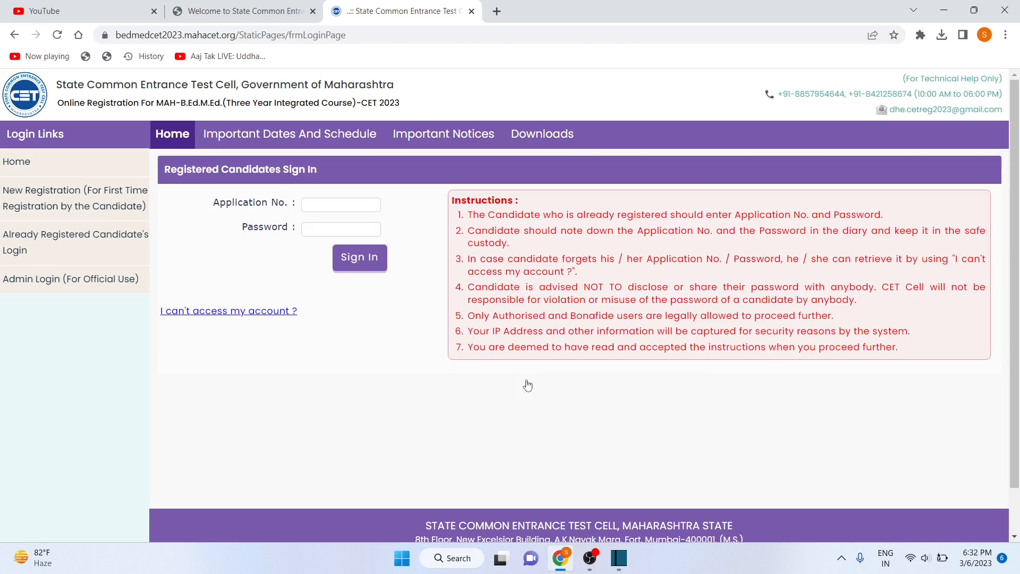
# Replace the autofilled e-mail in Application No. with the new application number and sign in
pyautogui.click(368, 205)
pyautogui.hotkey('ctrl', 'a')
pyautogui.press('BackSpace')
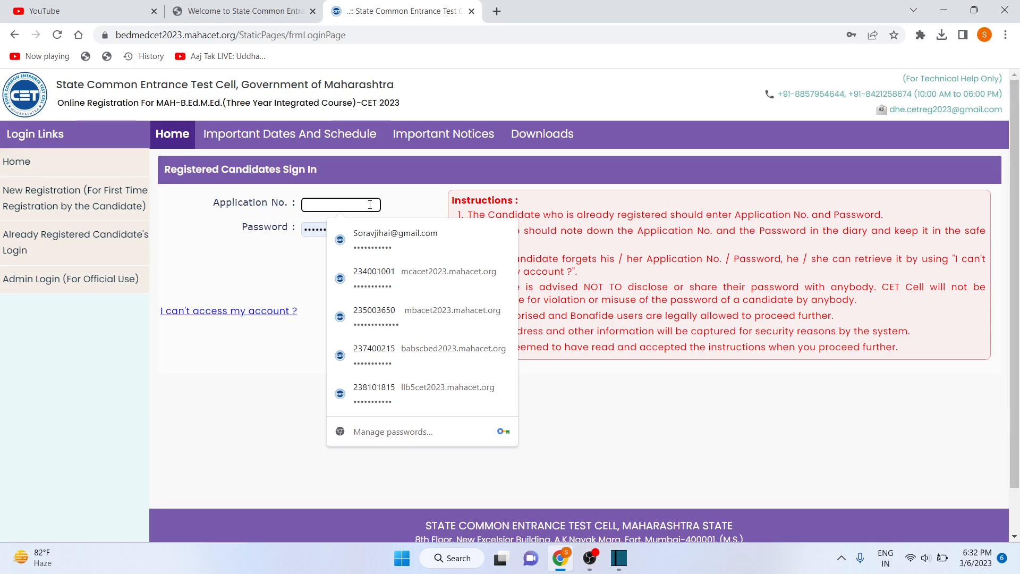
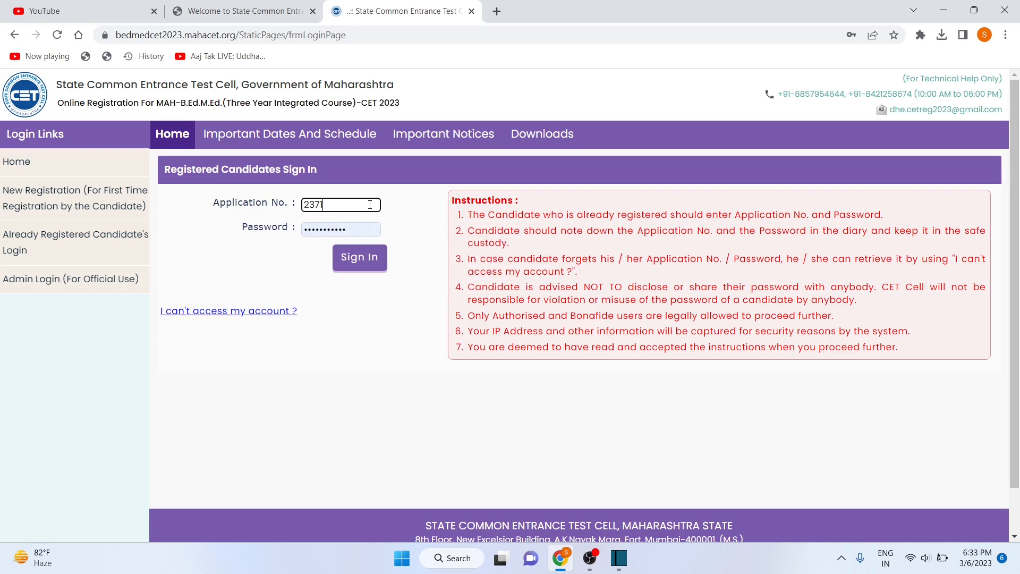
pyautogui.click(374, 255)
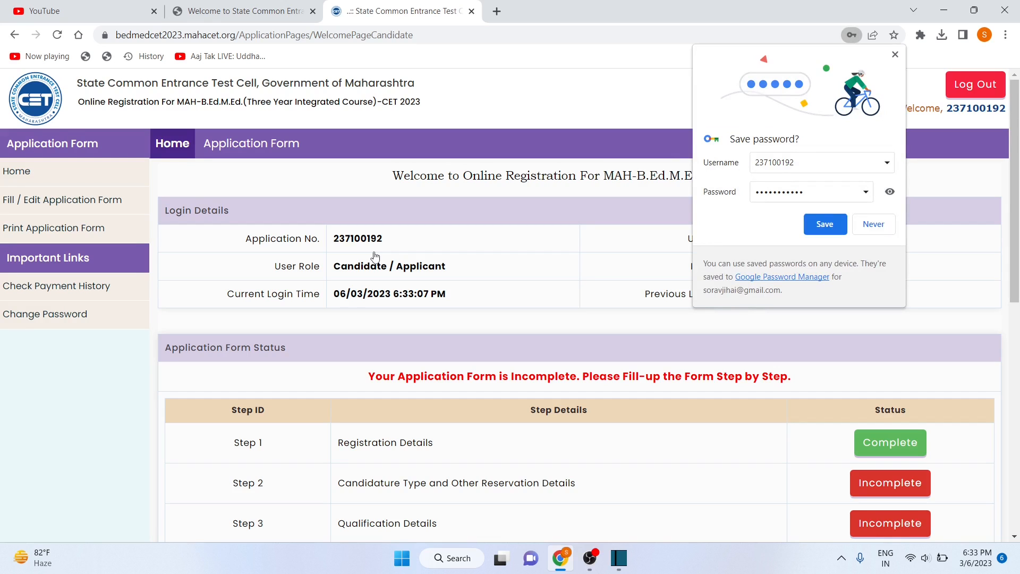
# Save the login password in the browser and review the application form status table
pyautogui.click(815, 225)
pyautogui.scroll(-1, 460, 260)
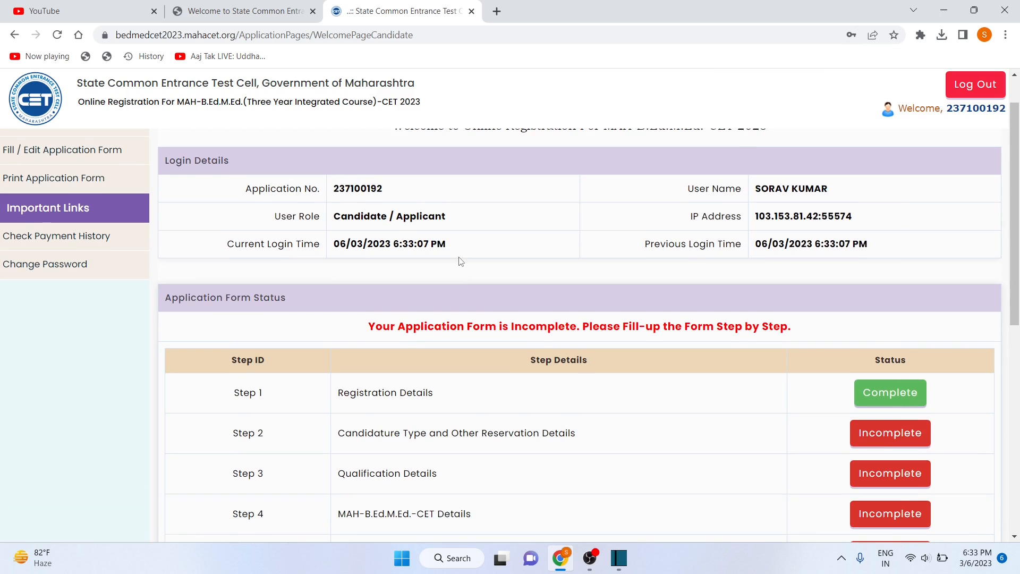
pyautogui.scroll(-4, 460, 261)
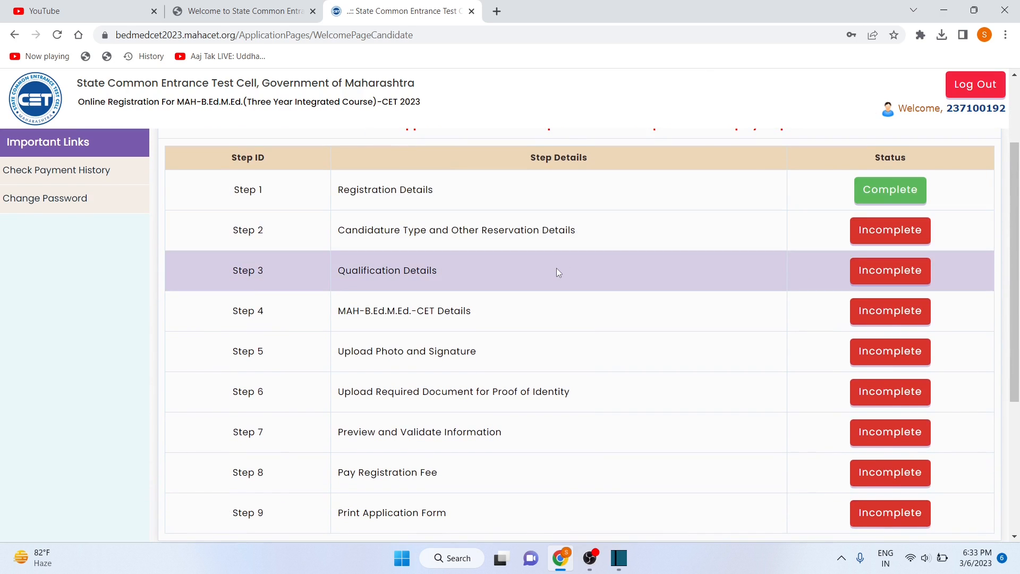
pyautogui.scroll(-1, 501, 273)
pyautogui.scroll(3, 428, 256)
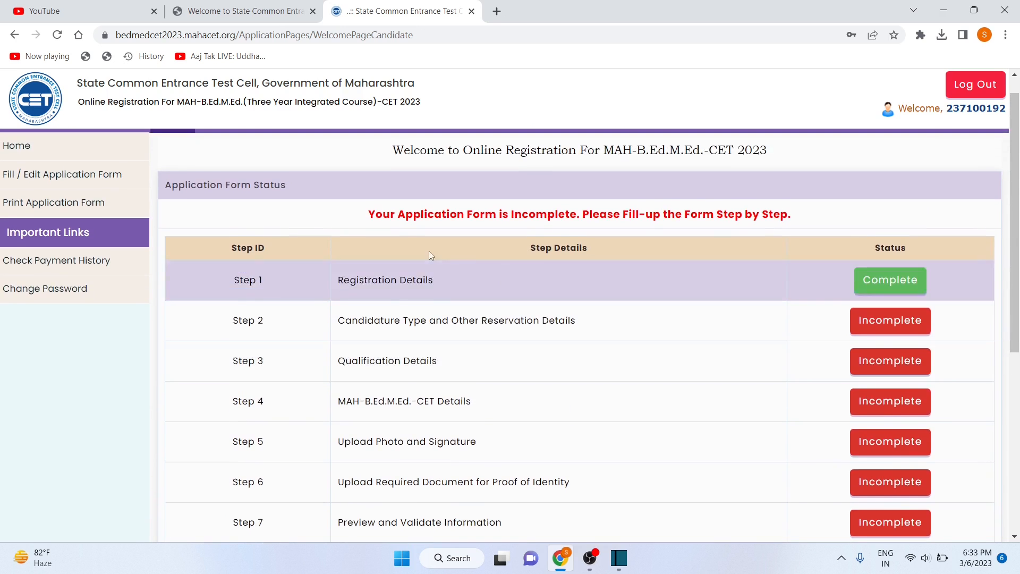
pyautogui.scroll(-1, 430, 255)
pyautogui.scroll(2, 410, 254)
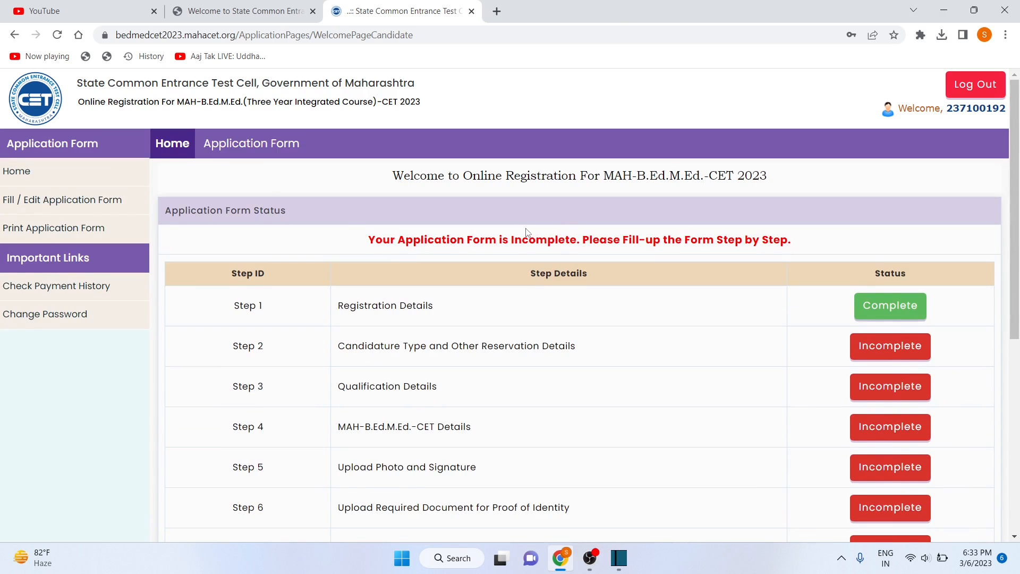
pyautogui.scroll(-2, 526, 230)
pyautogui.scroll(2, 526, 233)
pyautogui.moveTo(604, 176); pyautogui.dragTo(800, 175)
pyautogui.click(803, 175)
# Open Step 2, Candidature Type and Other Reservation Details, from its Incomplete button
pyautogui.scroll(-2, 563, 200)
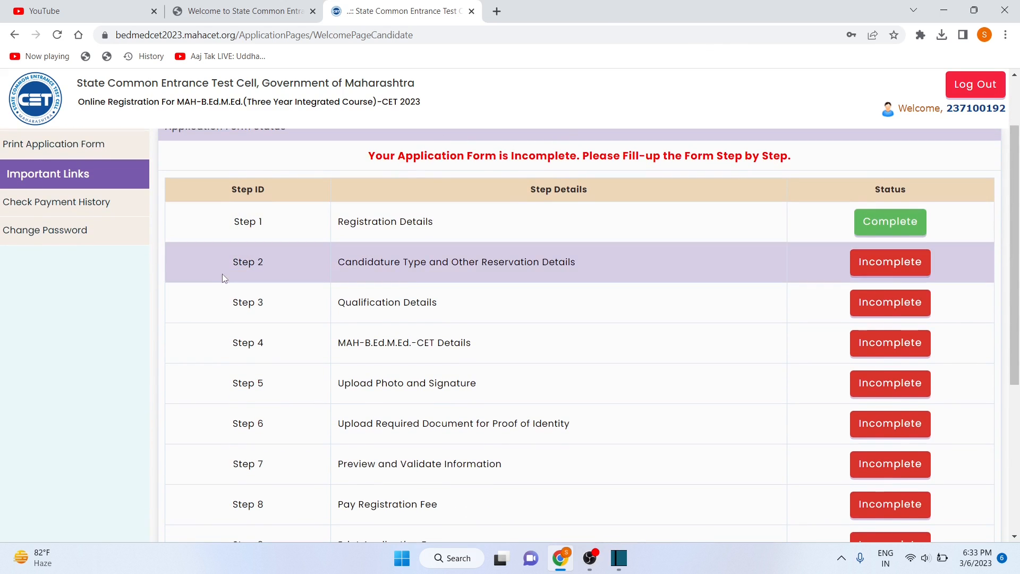
pyautogui.scroll(-2, 224, 275)
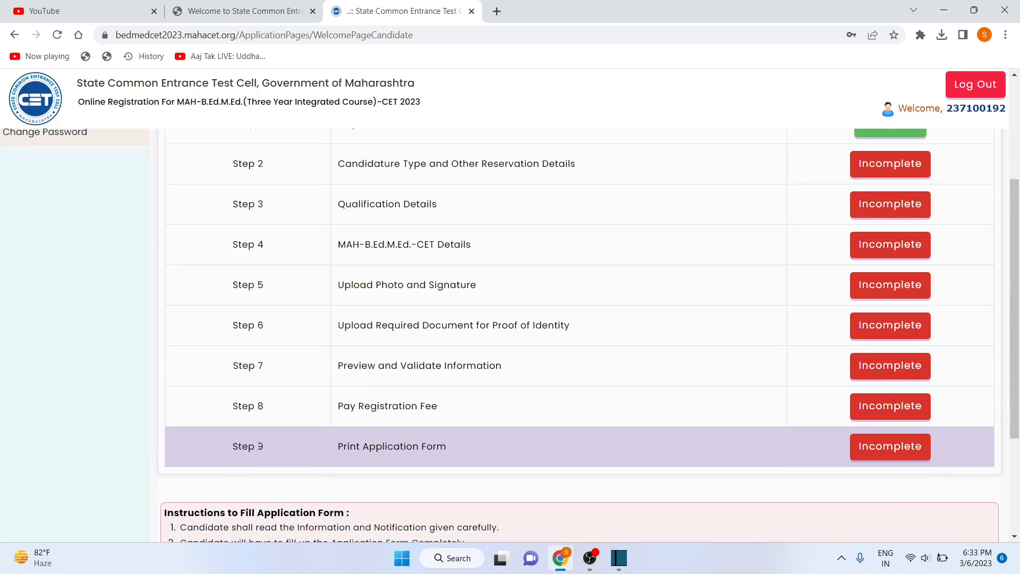
pyautogui.scroll(-2, 313, 425)
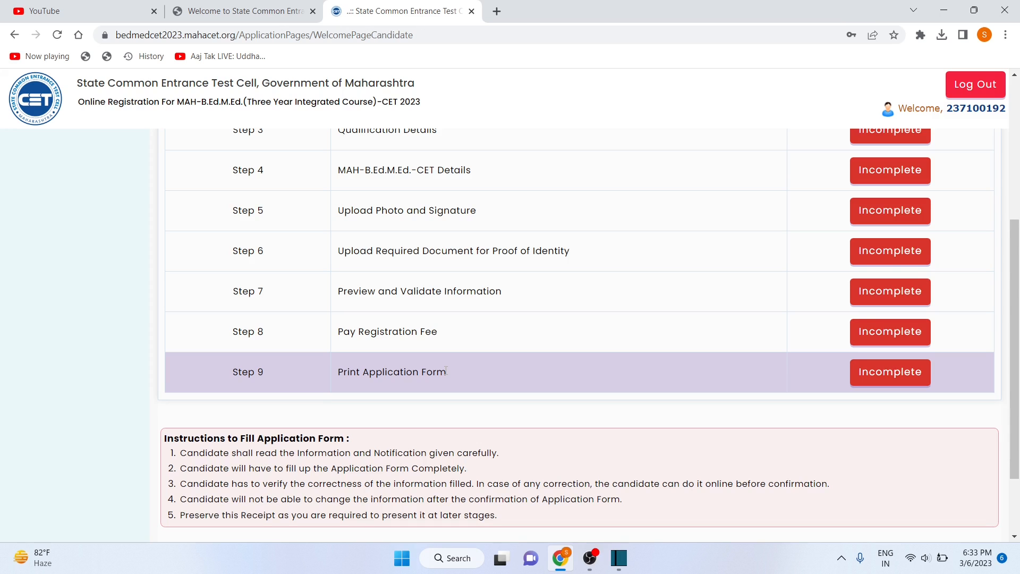
pyautogui.scroll(3, 445, 370)
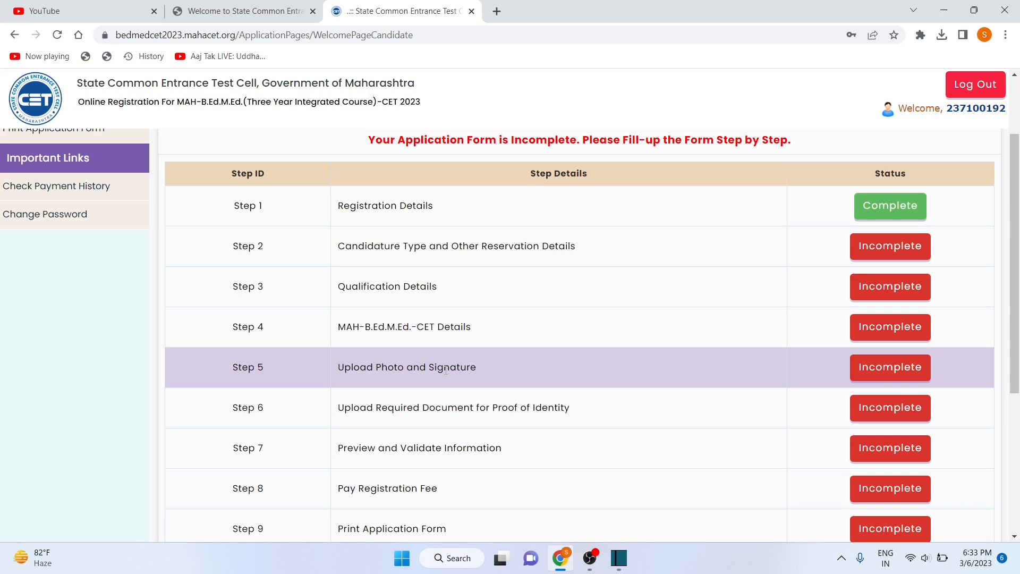
pyautogui.scroll(1, 446, 370)
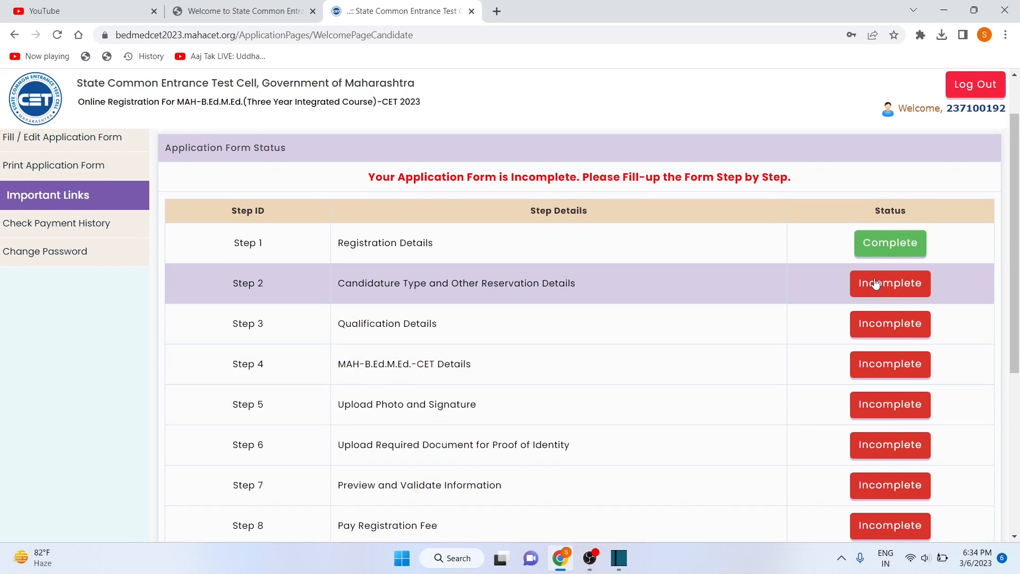
pyautogui.click(876, 283)
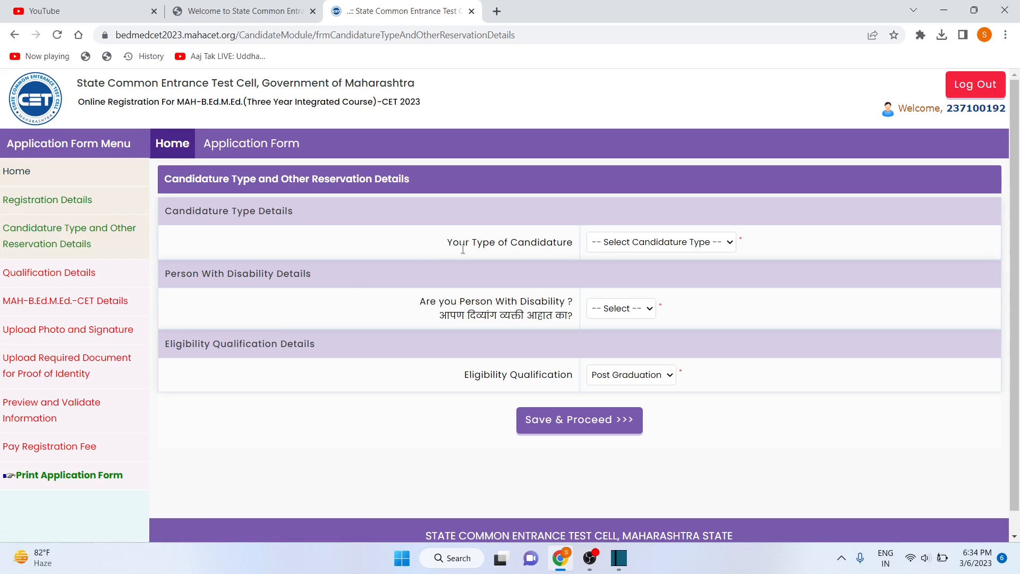
# Set the candidature type to OMS and answer No to the disability question
pyautogui.click(621, 241)
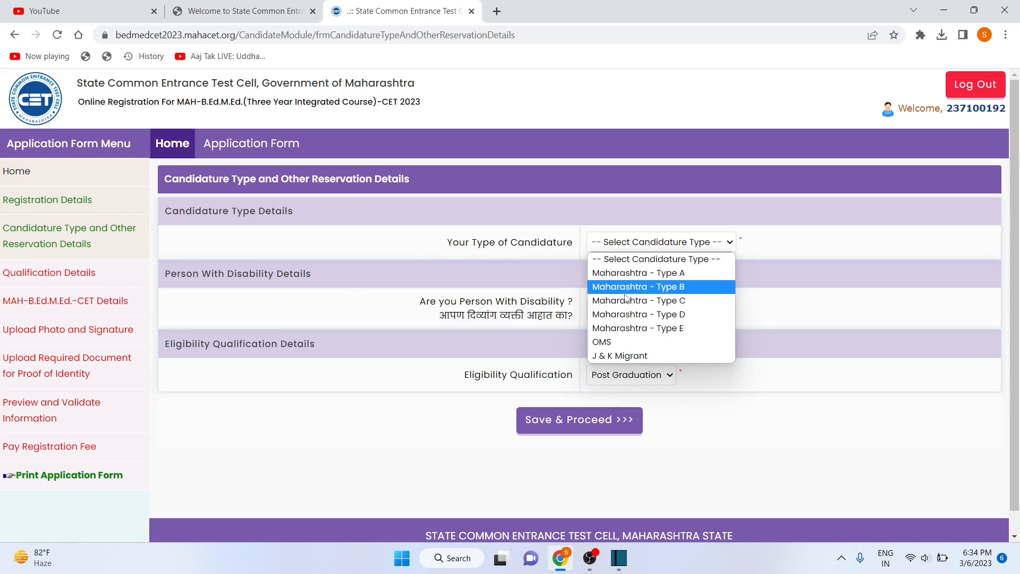
pyautogui.click(621, 343)
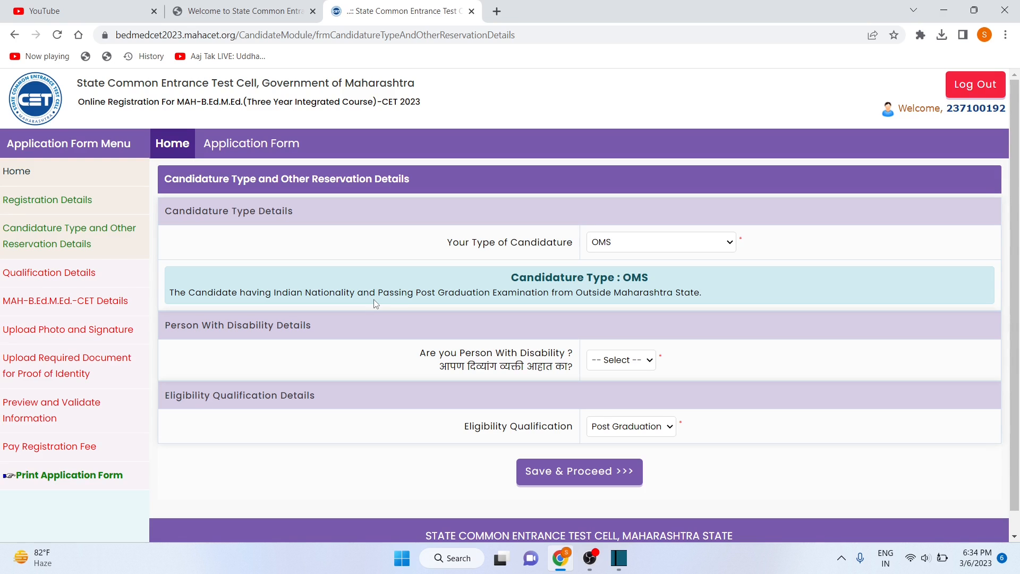
pyautogui.click(612, 362)
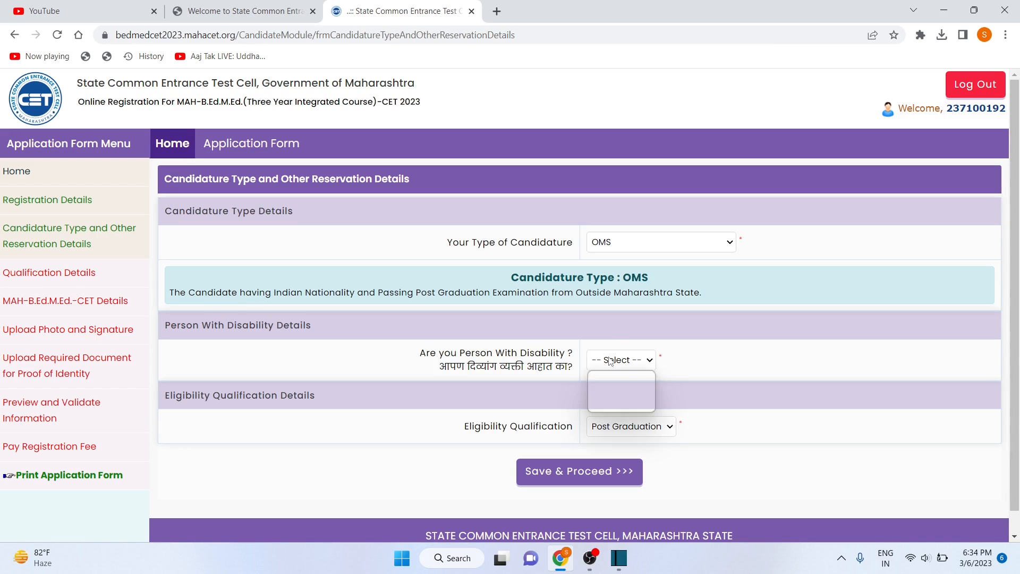
pyautogui.click(601, 392)
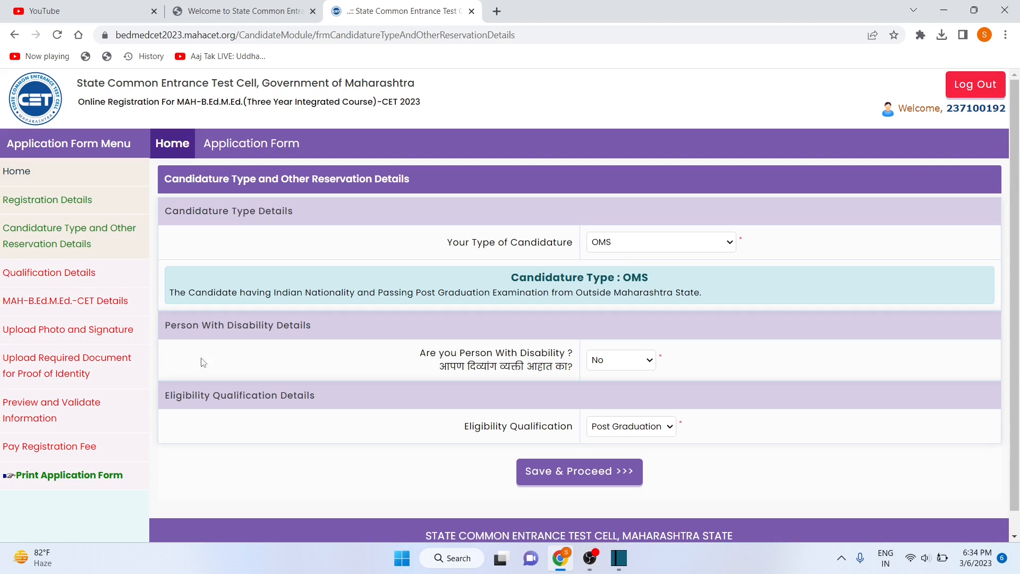
# Choose Post Graduation as the eligibility qualification and save and proceed
pyautogui.click(633, 426)
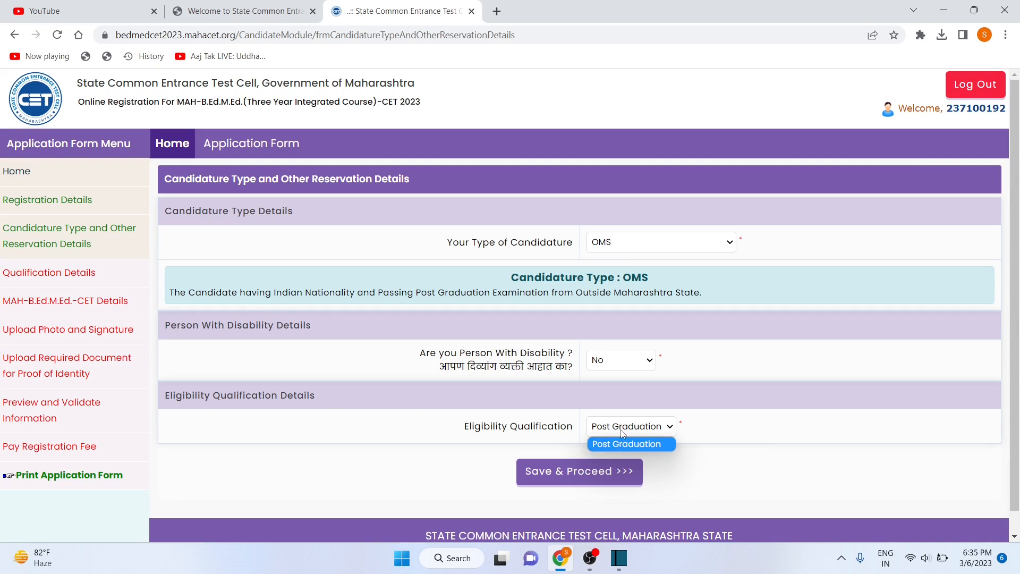
pyautogui.click(615, 445)
pyautogui.click(577, 475)
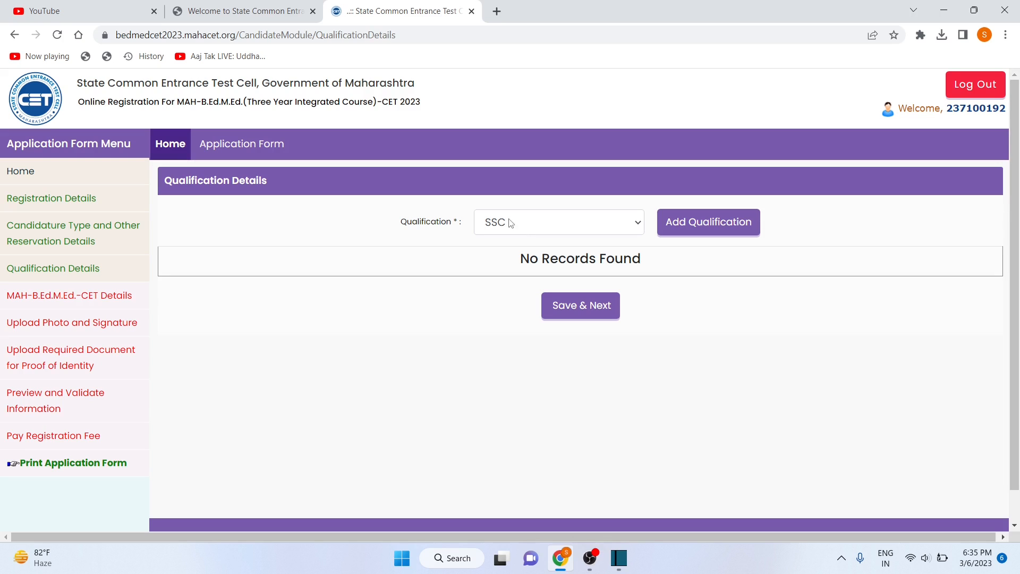
# Keep SSC as the qualification type and add it to open the SSC Details form
pyautogui.click(606, 227)
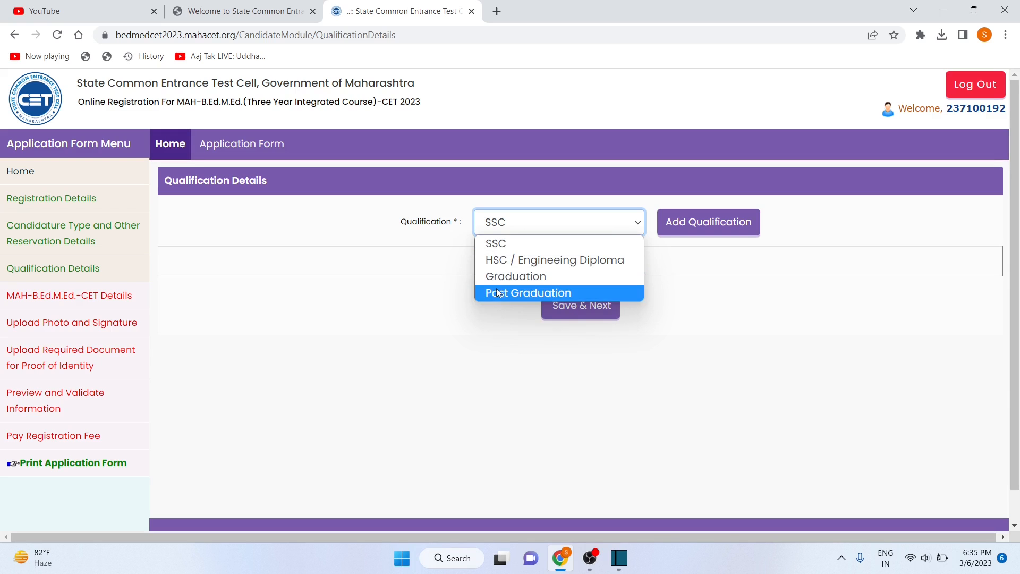
pyautogui.click(413, 296)
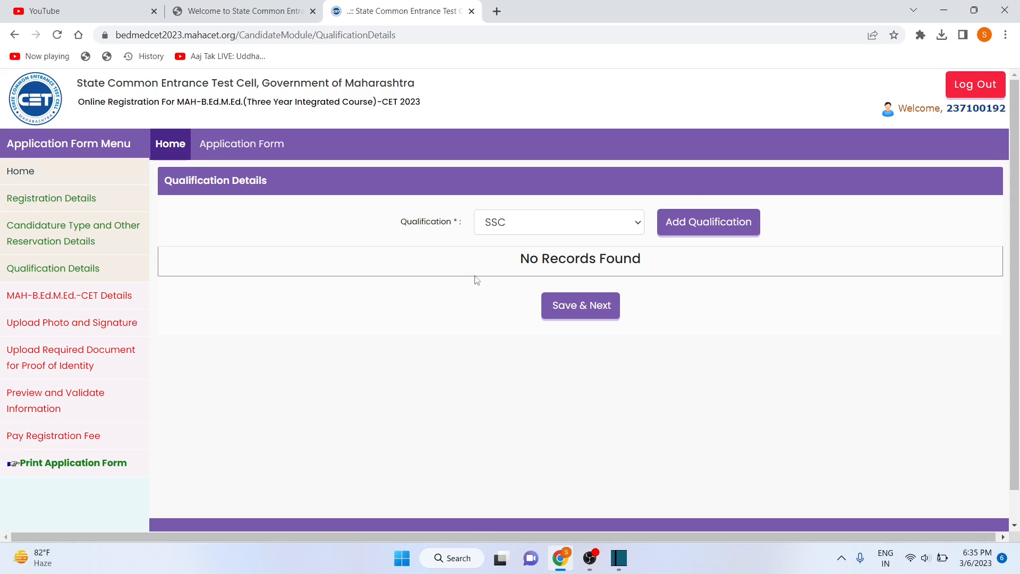
pyautogui.click(677, 222)
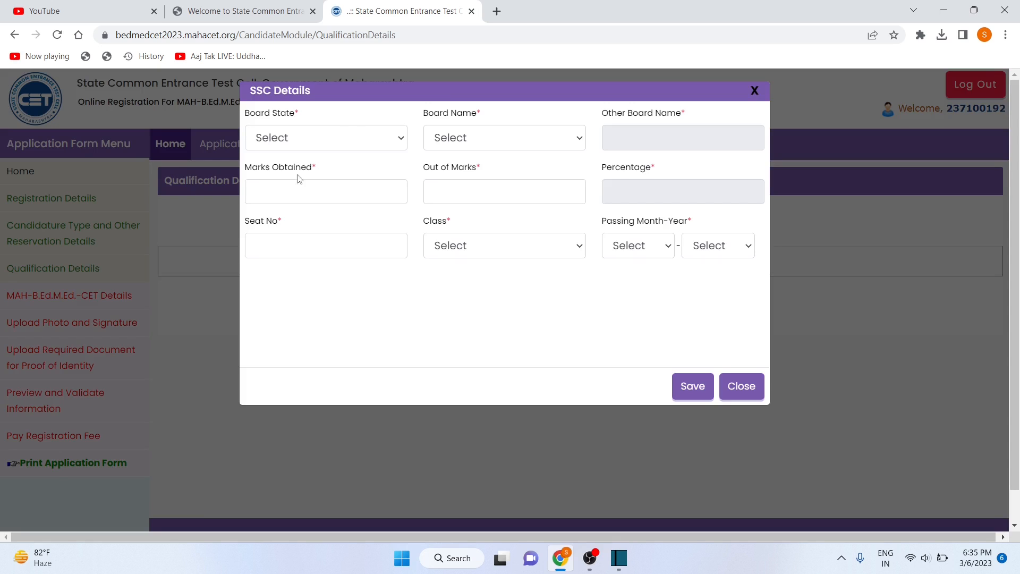
# Set board state to All India and board name to Central Board of Secondary Education, Delhi
pyautogui.click(348, 143)
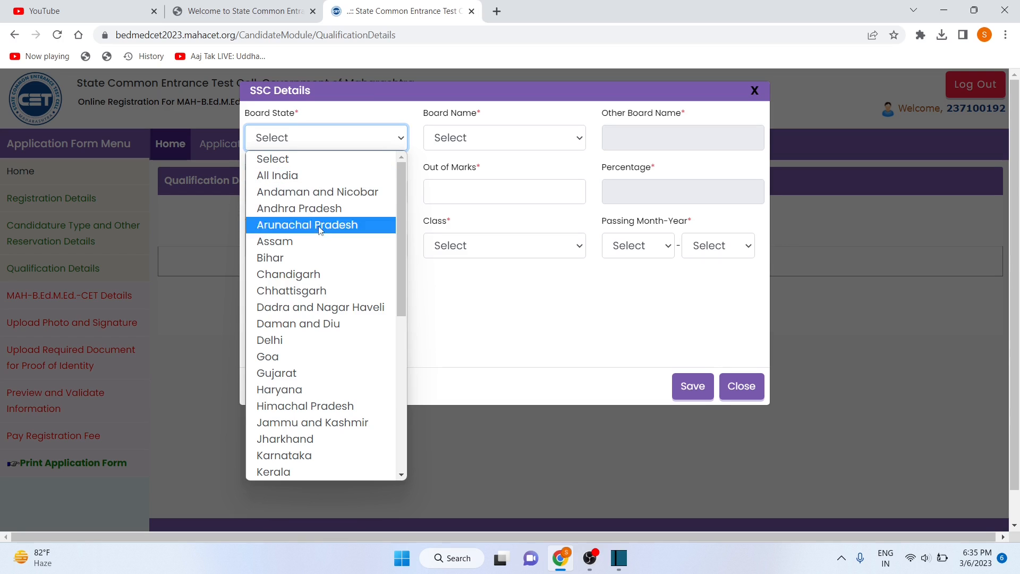
pyautogui.scroll(-6, 330, 353)
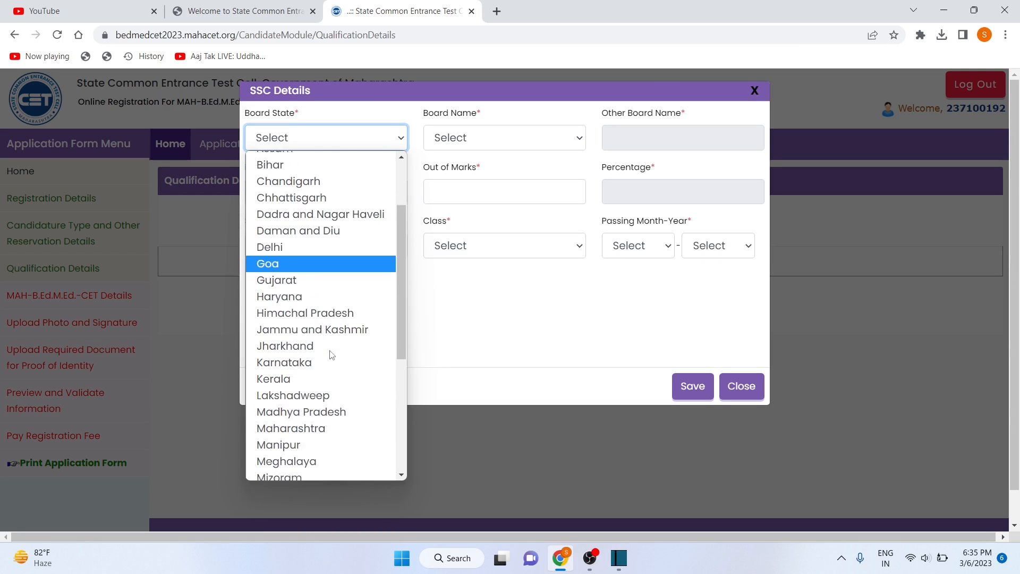
pyautogui.scroll(6, 331, 354)
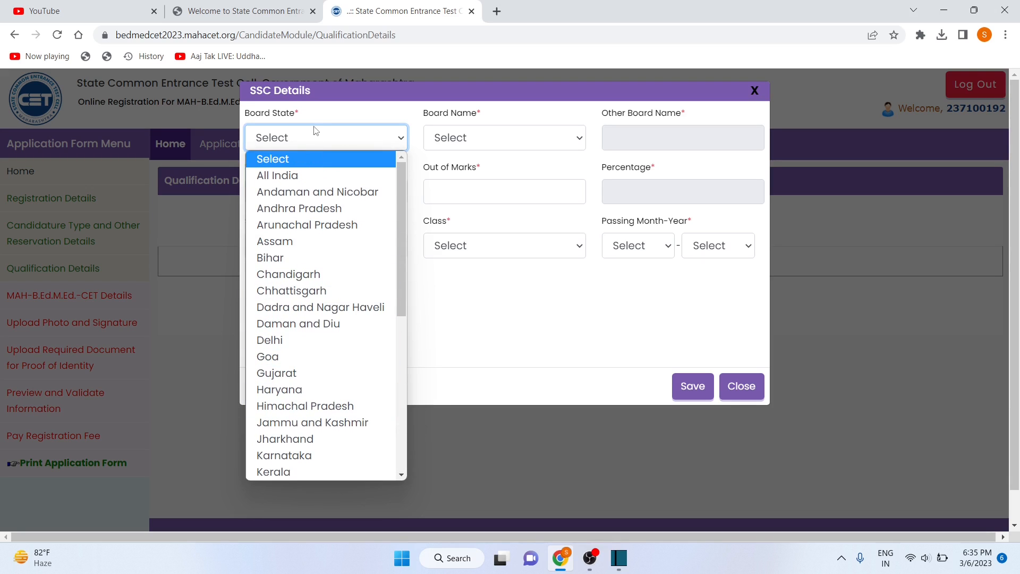
pyautogui.press('Down')
pyautogui.press('Down')
pyautogui.press('Return')
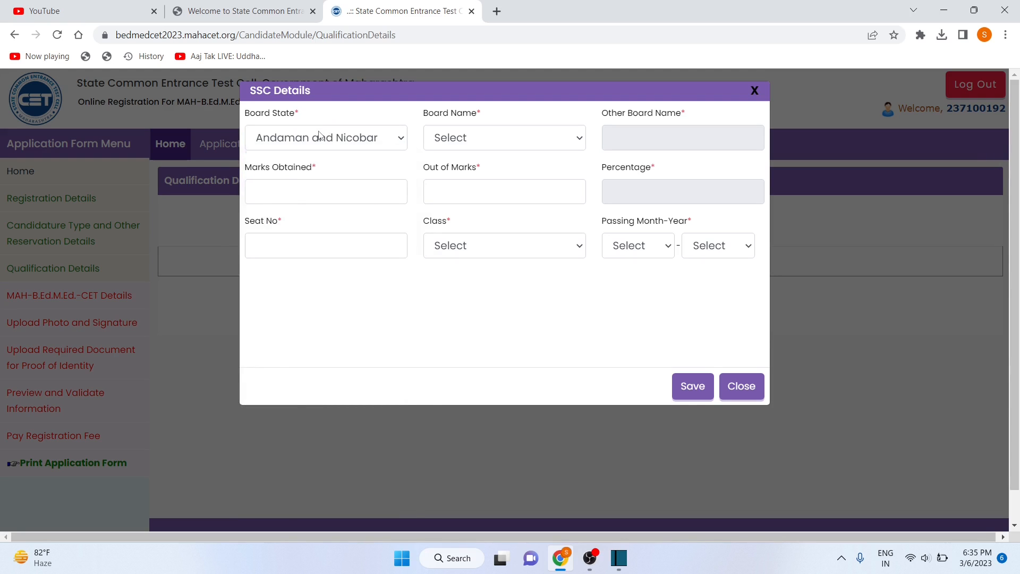
pyautogui.click(324, 137)
pyautogui.click(295, 179)
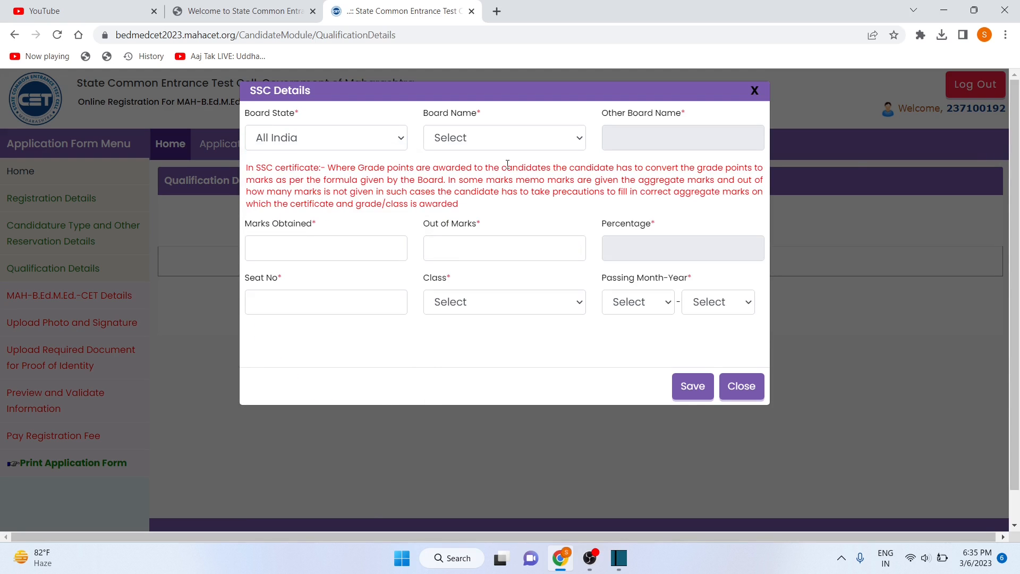
pyautogui.click(486, 139)
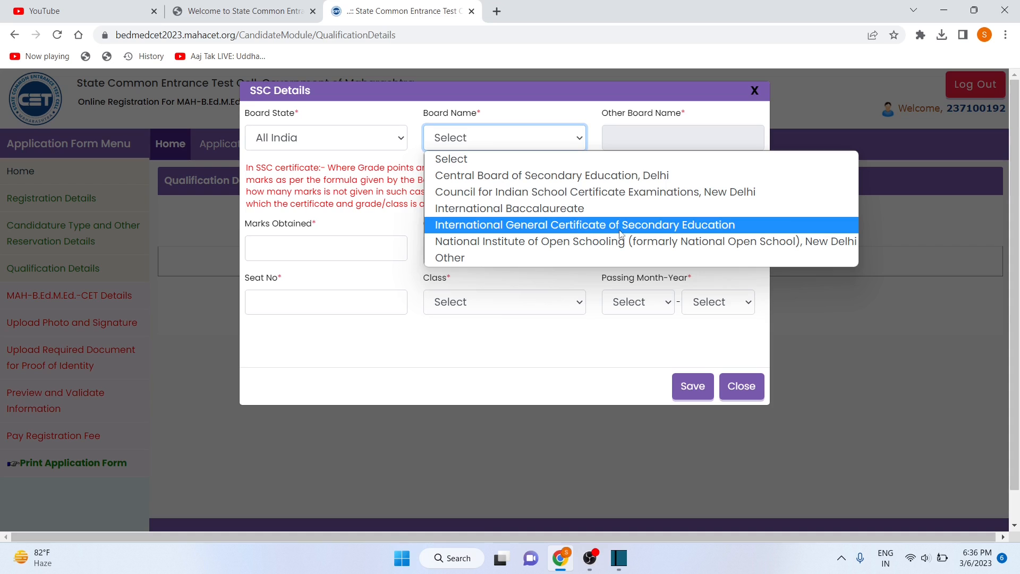
pyautogui.click(476, 180)
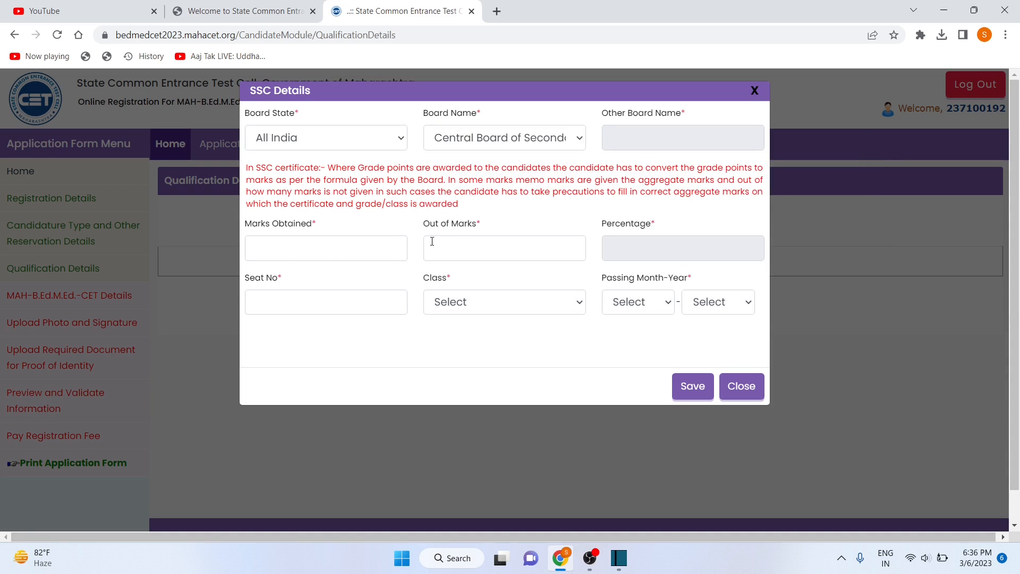
# Enter marks 440 out of 500, choose Second Division, and fill in the seat number
pyautogui.click(473, 247)
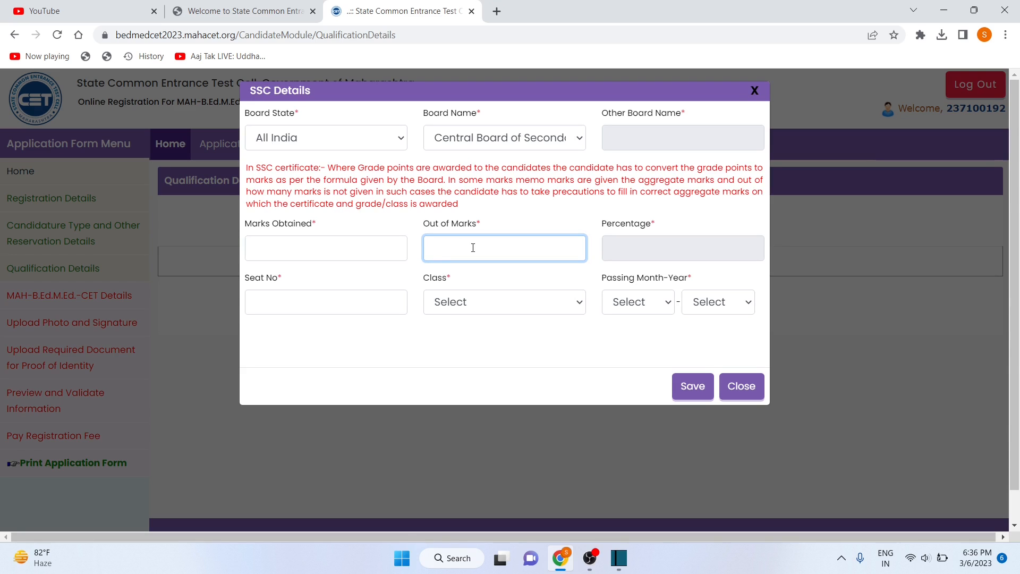
pyautogui.write('500')
pyautogui.click(369, 248)
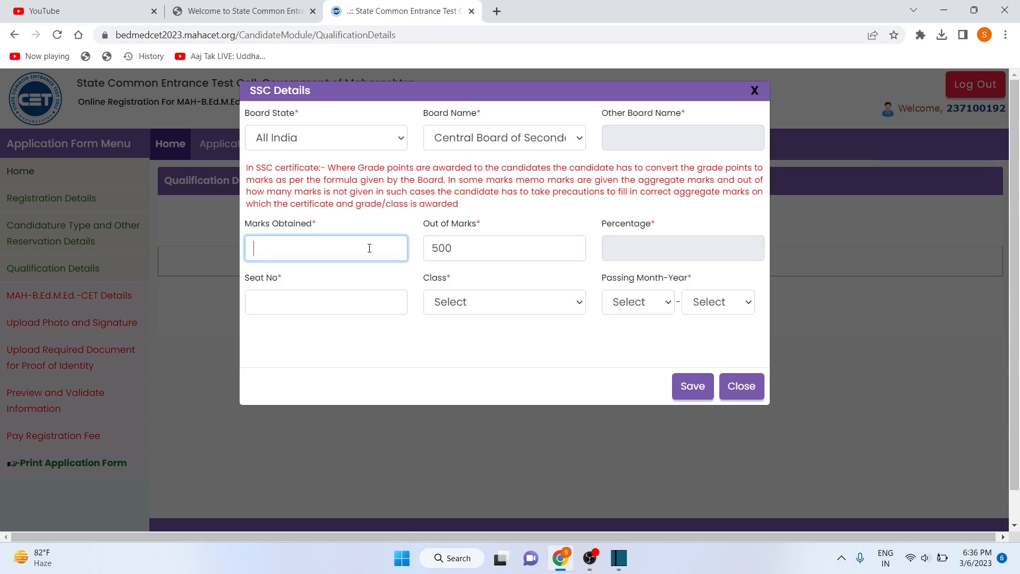
pyautogui.write('440')
pyautogui.click(465, 302)
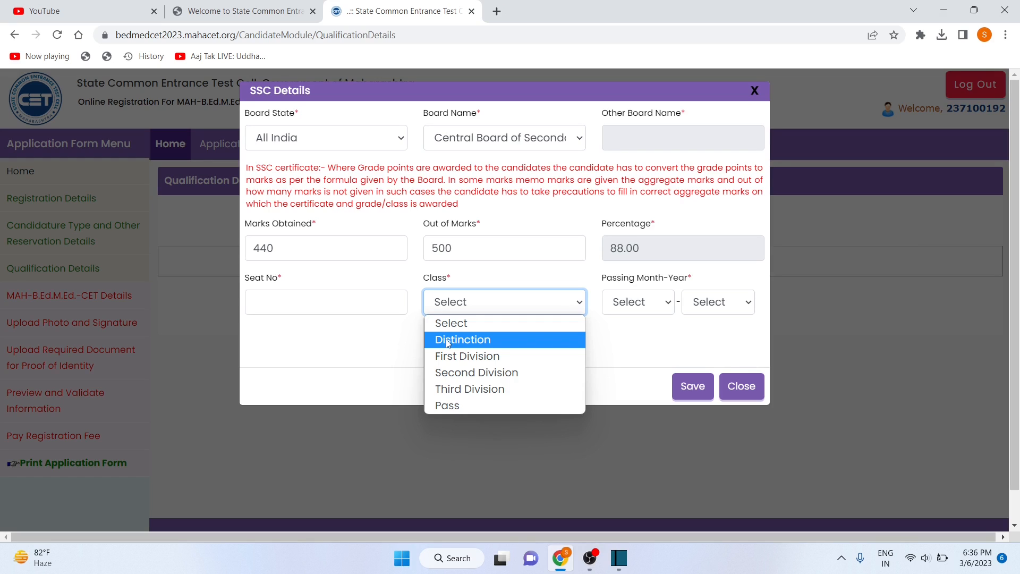
pyautogui.click(454, 377)
pyautogui.click(335, 297)
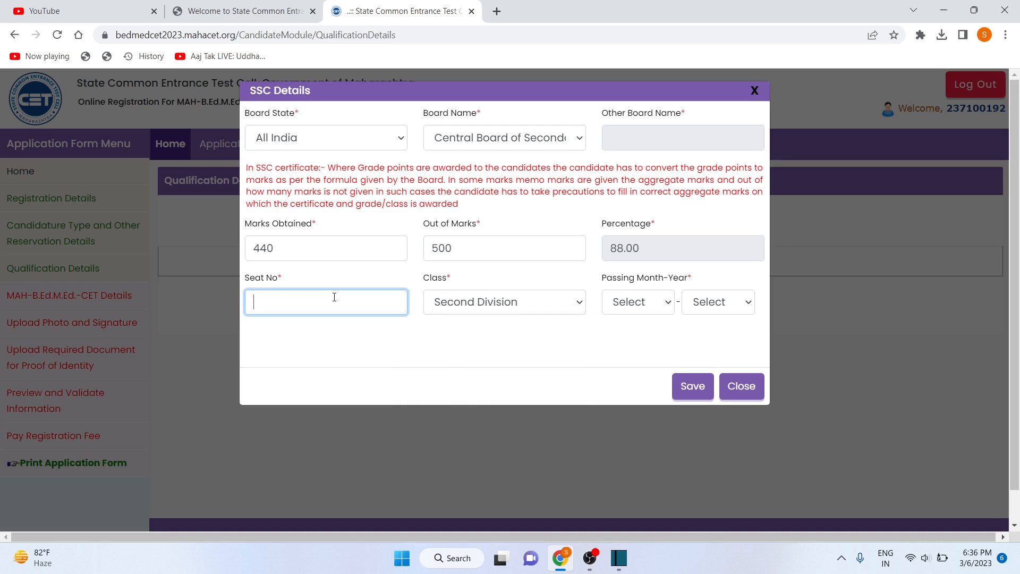
# Set the passing month and year to March 2016 and save the SSC record
pyautogui.click(643, 303)
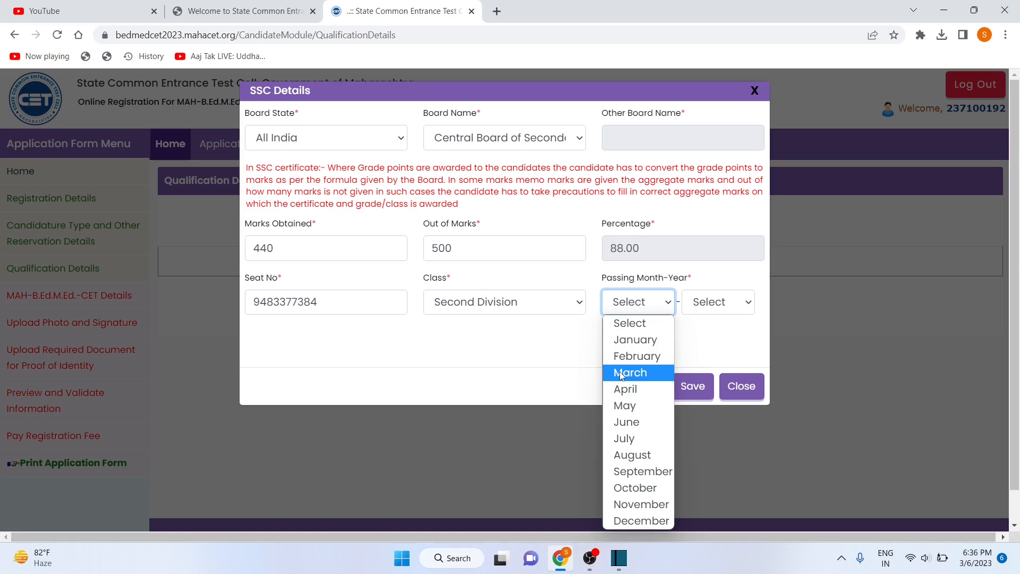
pyautogui.click(621, 373)
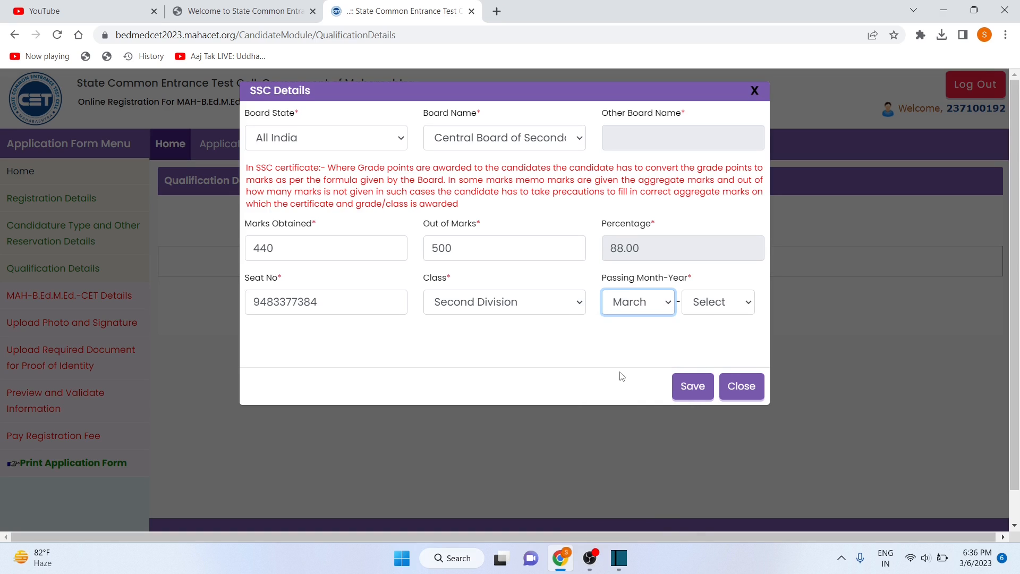
pyautogui.click(708, 304)
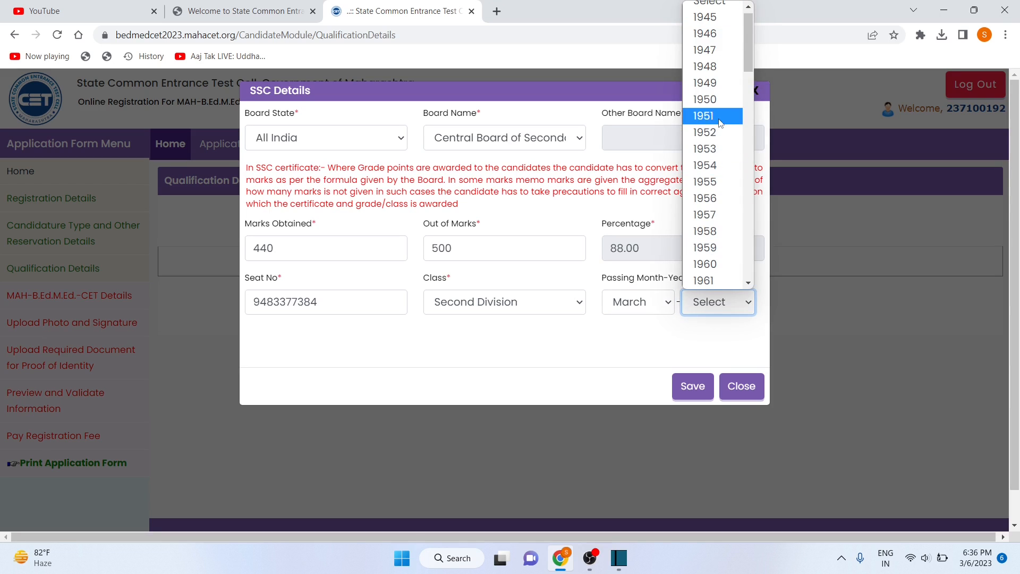
pyautogui.scroll(-3, 721, 123)
pyautogui.scroll(-3, 721, 123)
pyautogui.scroll(6, 721, 124)
pyautogui.scroll(-9, 722, 123)
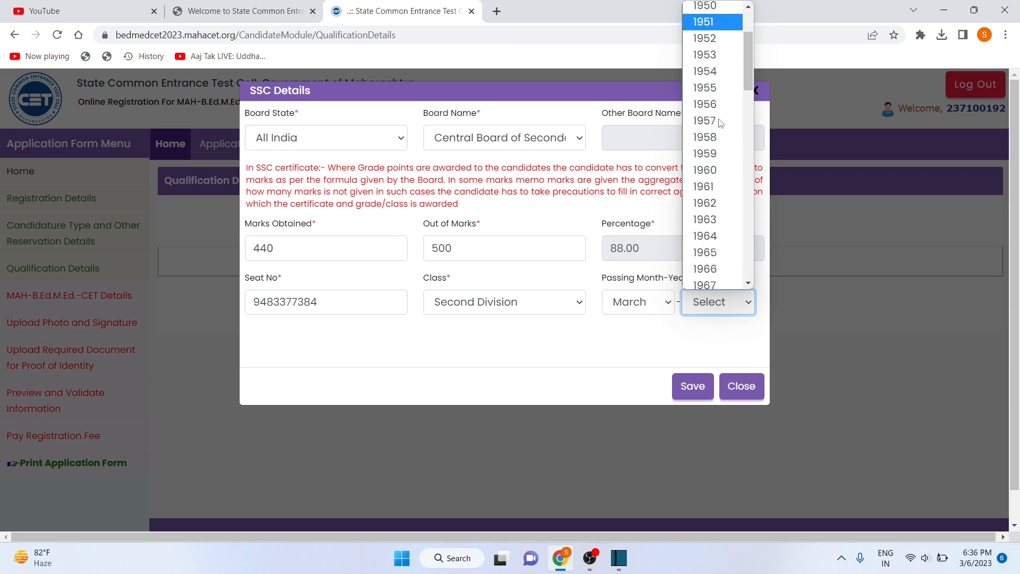
pyautogui.scroll(-10, 721, 123)
pyautogui.scroll(1, 721, 123)
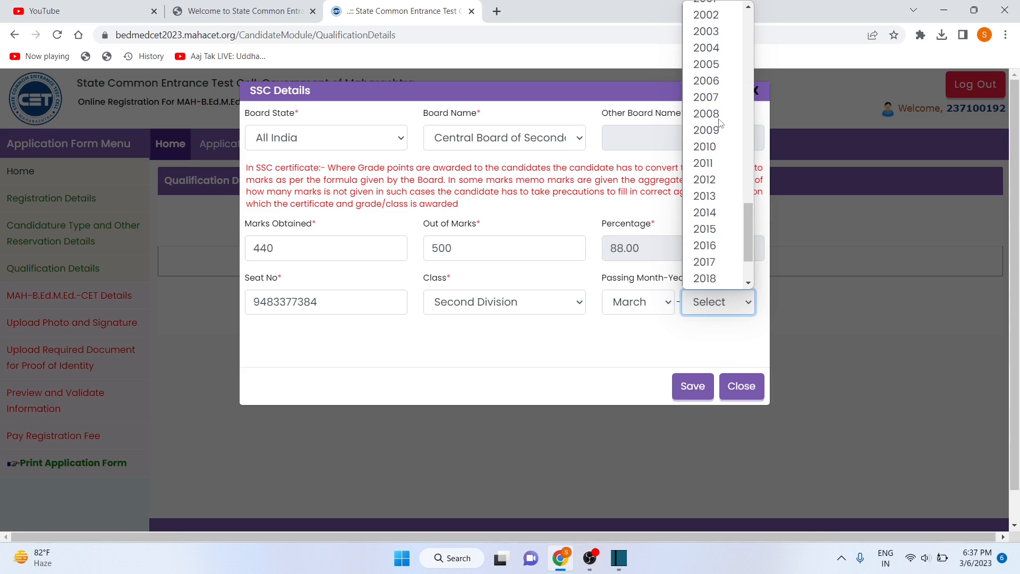
pyautogui.click(718, 247)
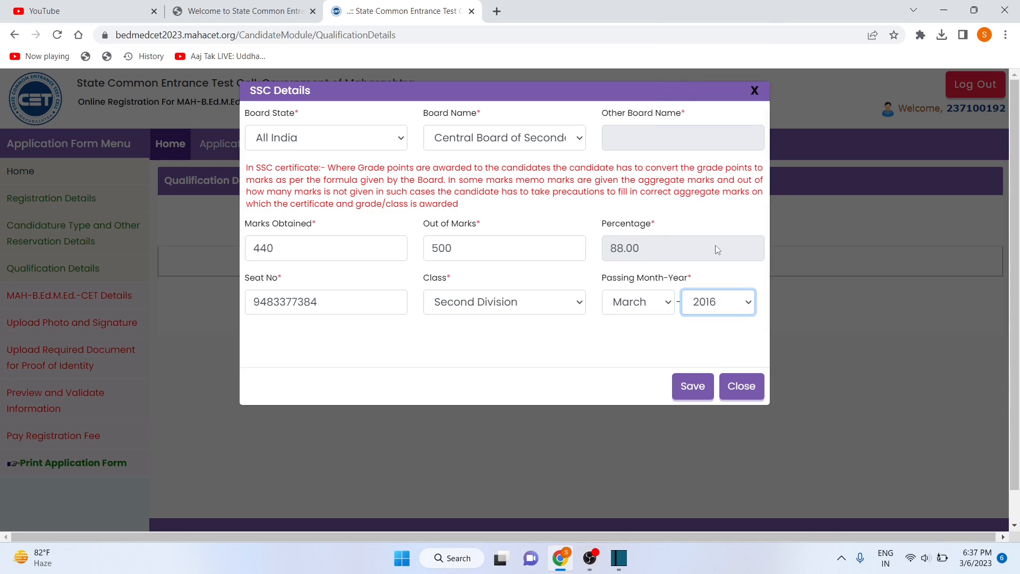
pyautogui.click(701, 386)
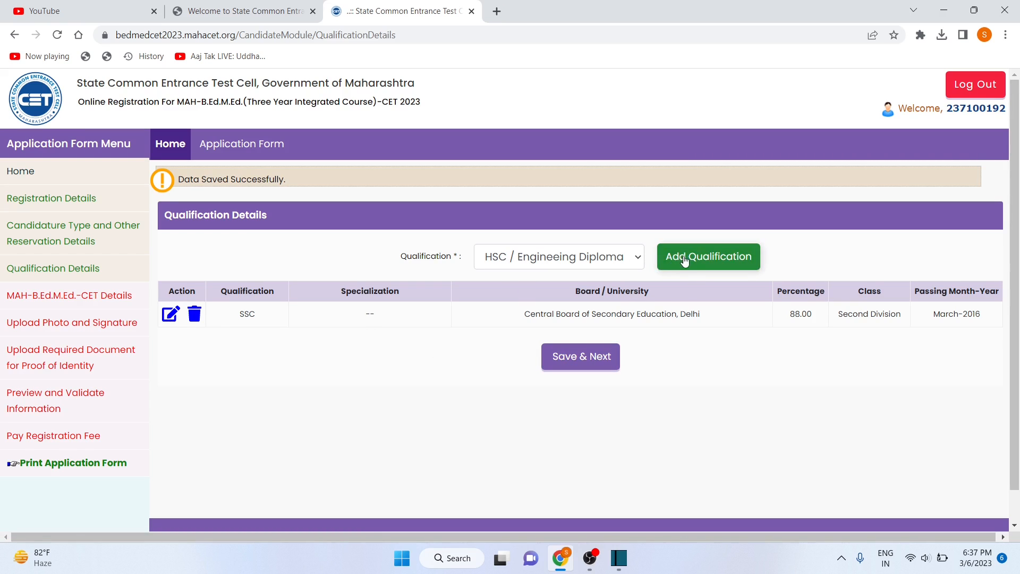
# Start an HSC entry with All India board state, CBSE Delhi board and Science stream
pyautogui.click(726, 260)
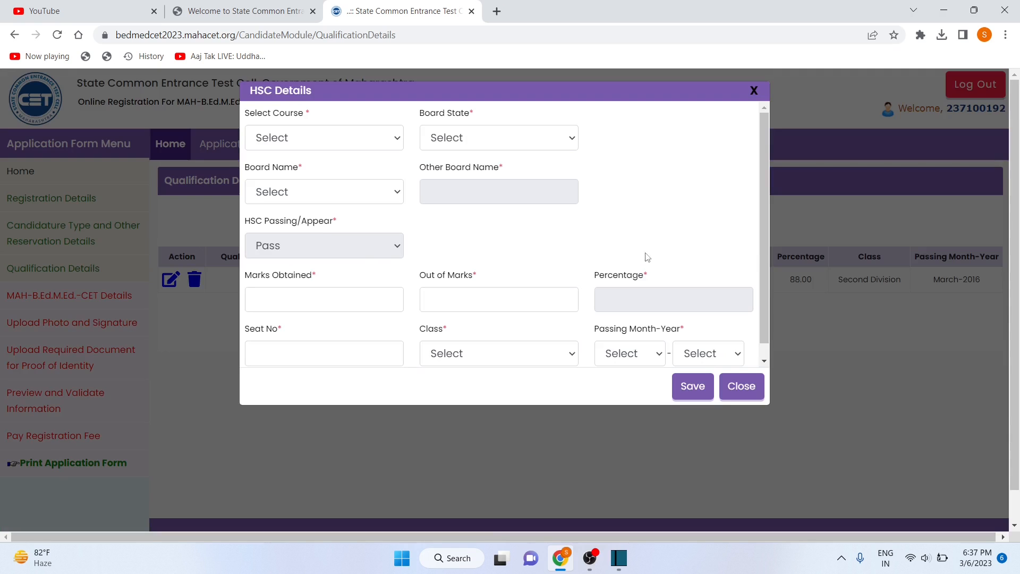
pyautogui.click(361, 146)
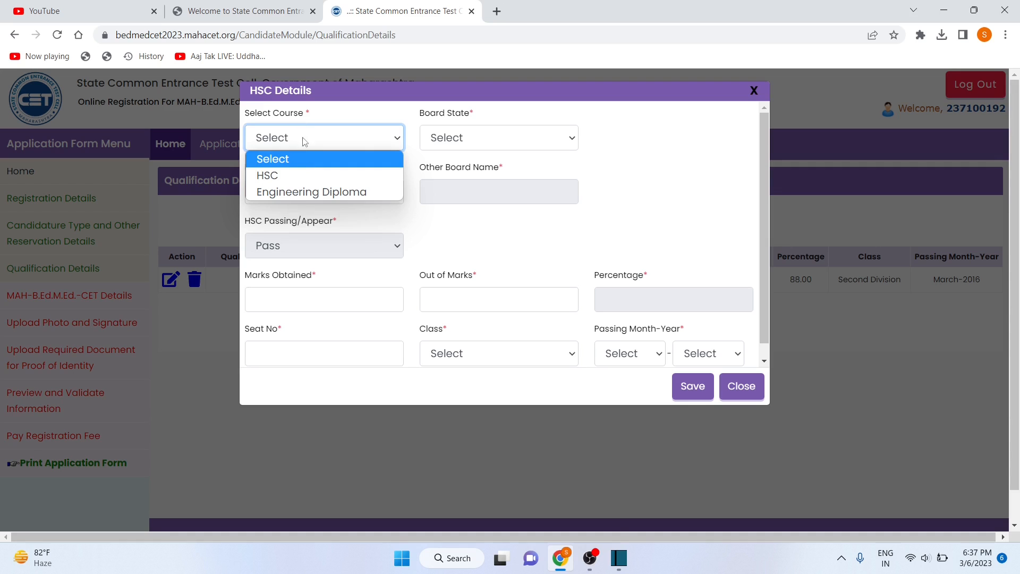
pyautogui.click(295, 182)
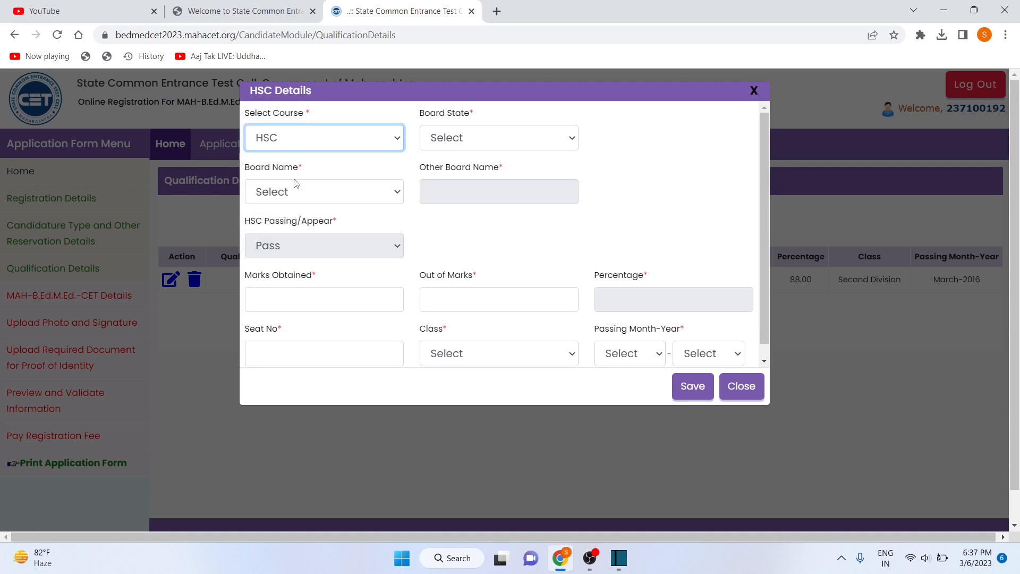
pyautogui.click(338, 139)
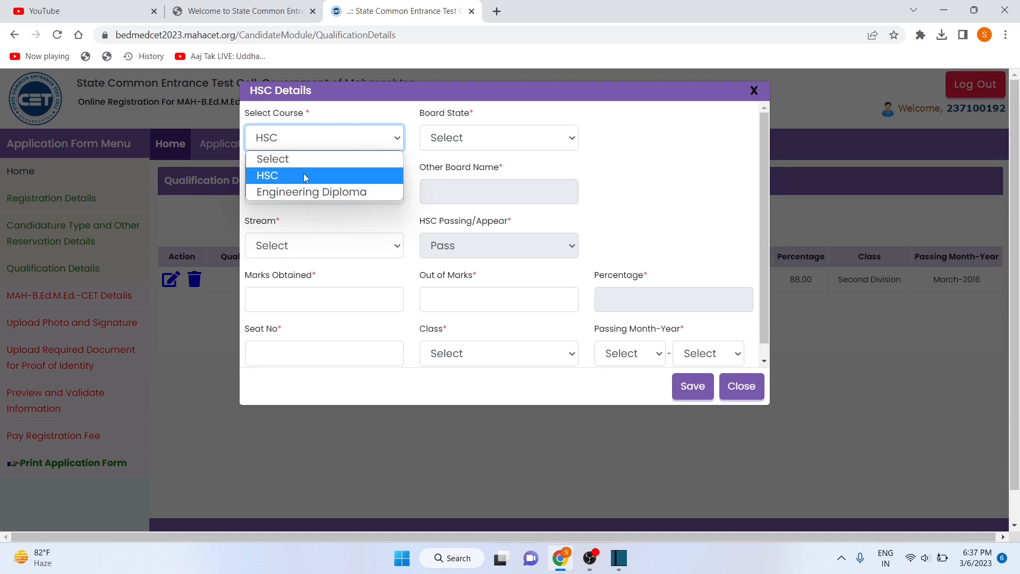
pyautogui.click(304, 174)
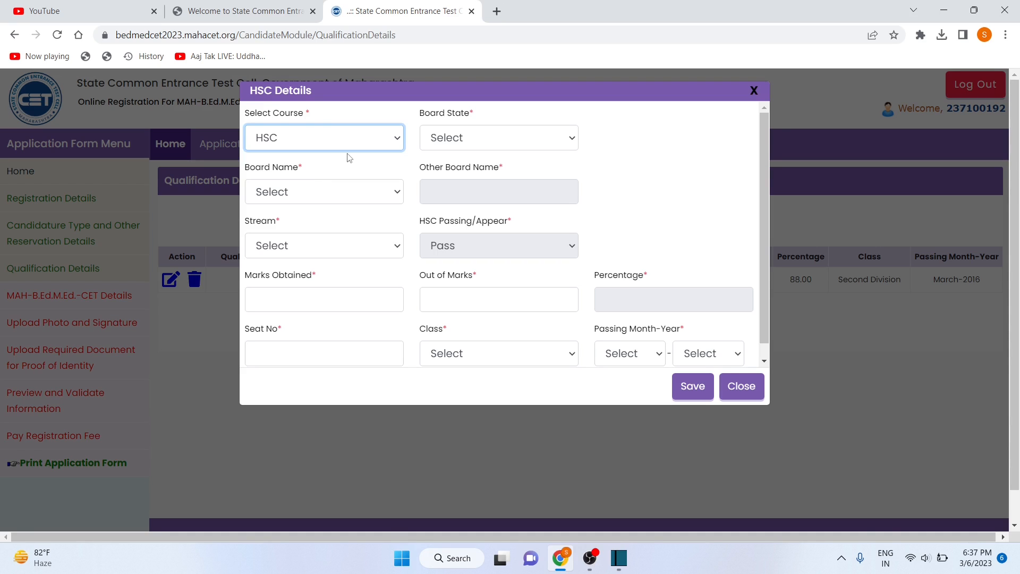
pyautogui.click(485, 138)
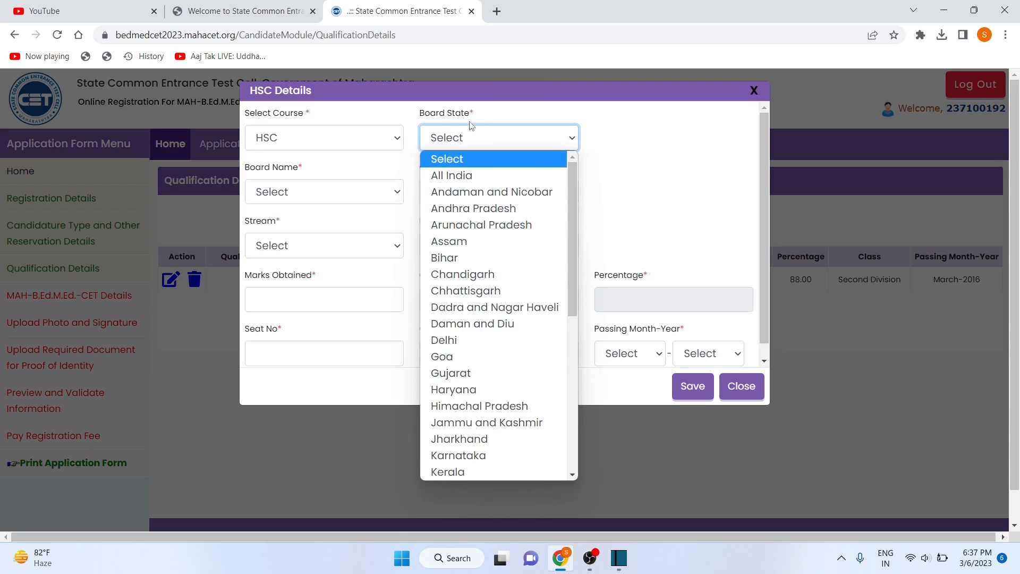
pyautogui.click(478, 180)
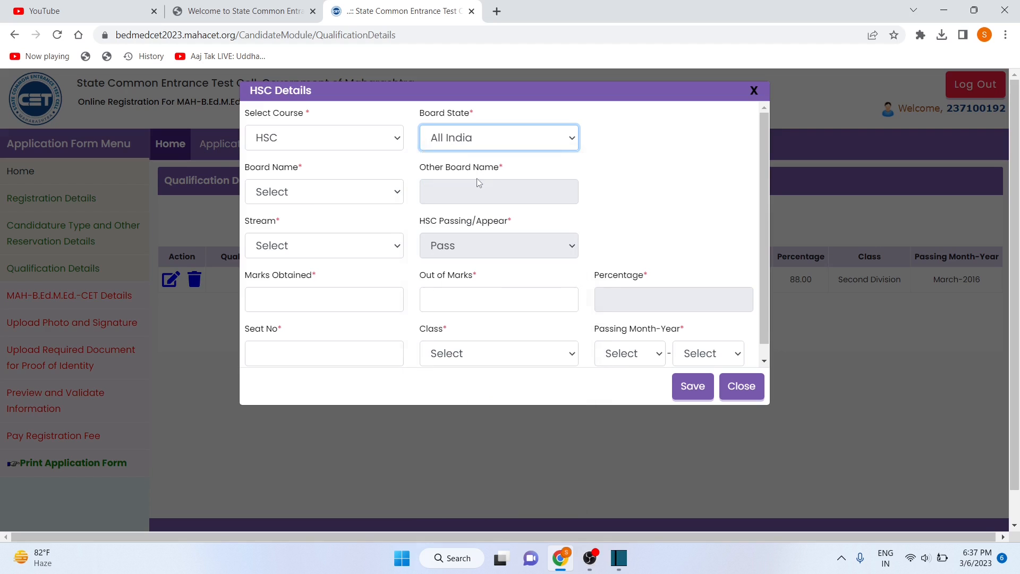
pyautogui.click(301, 200)
pyautogui.click(292, 233)
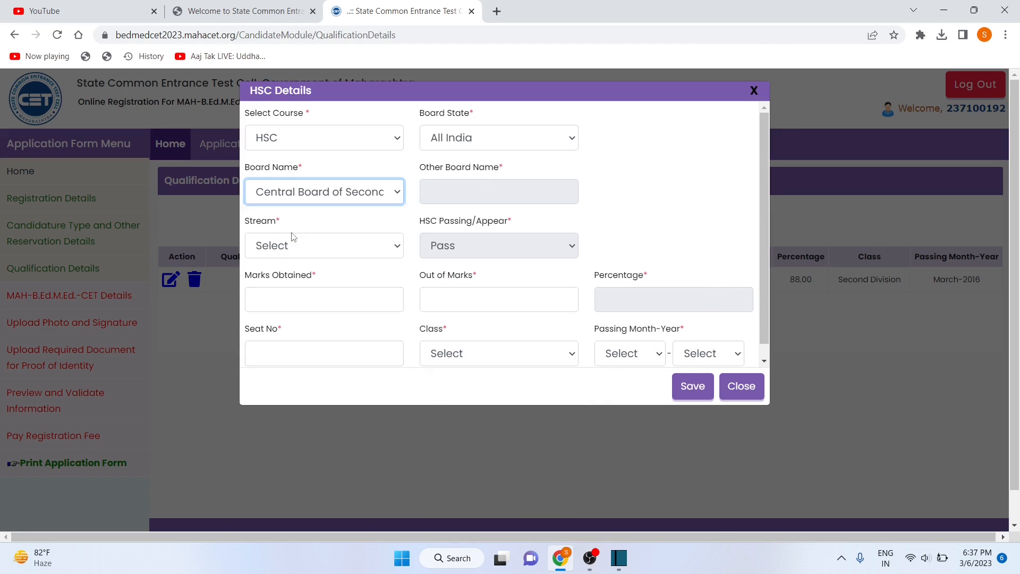
pyautogui.click(336, 255)
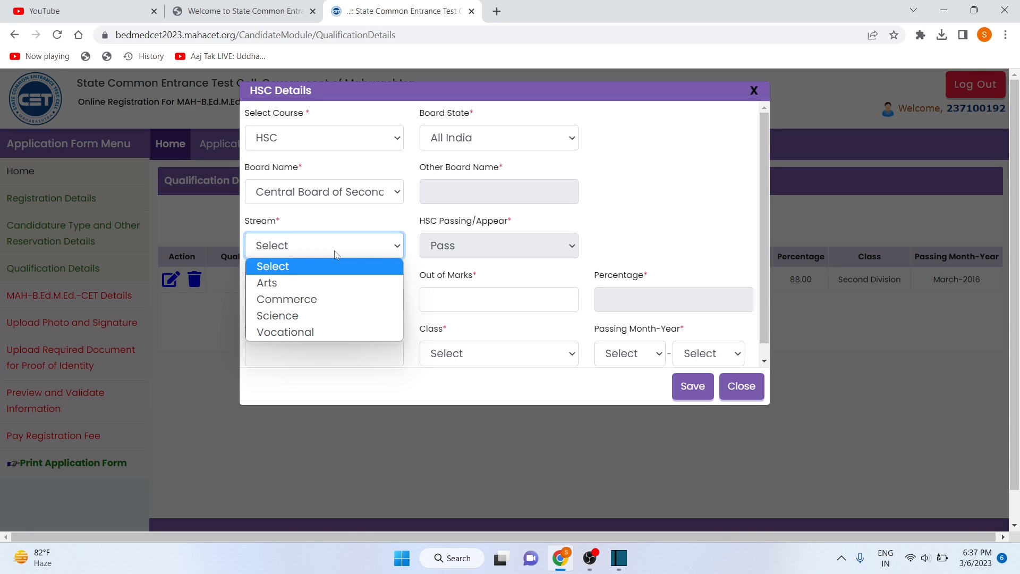
pyautogui.click(316, 317)
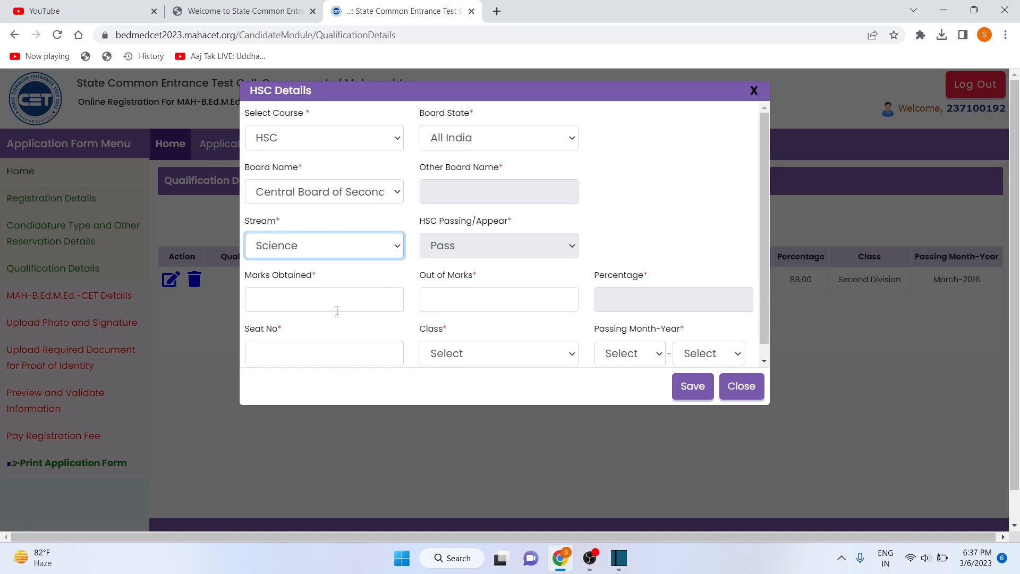
pyautogui.click(470, 247)
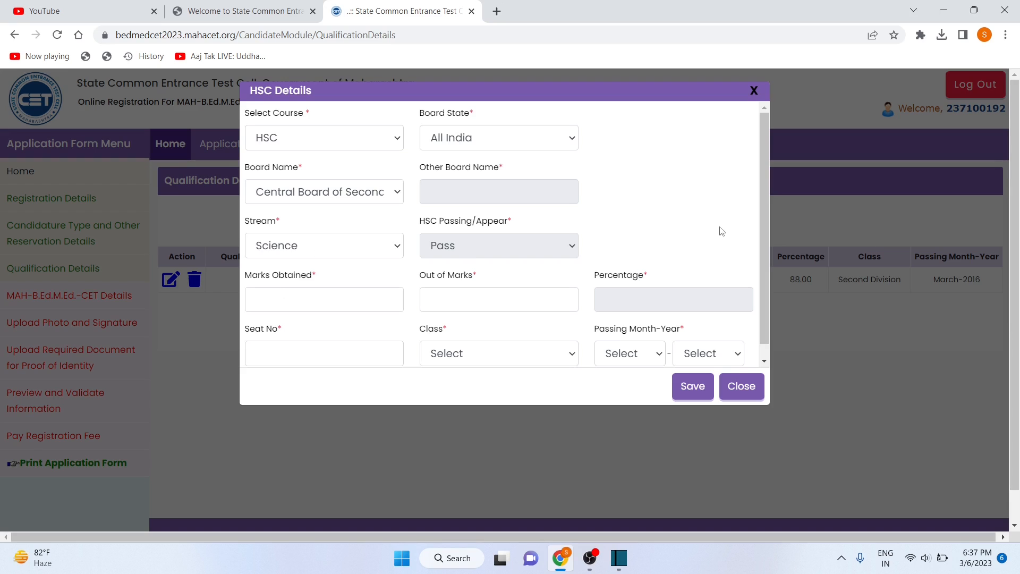
# Enter maximum marks 600, marks obtained 520, Second Division, and the exam seat number
pyautogui.click(538, 298)
pyautogui.write('600')
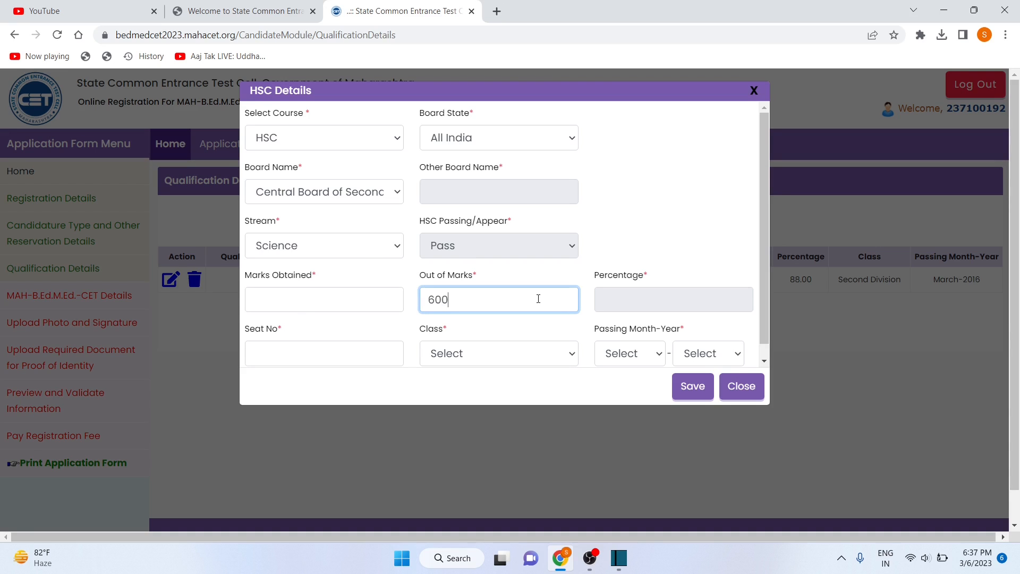
pyautogui.click(392, 300)
pyautogui.write('5')
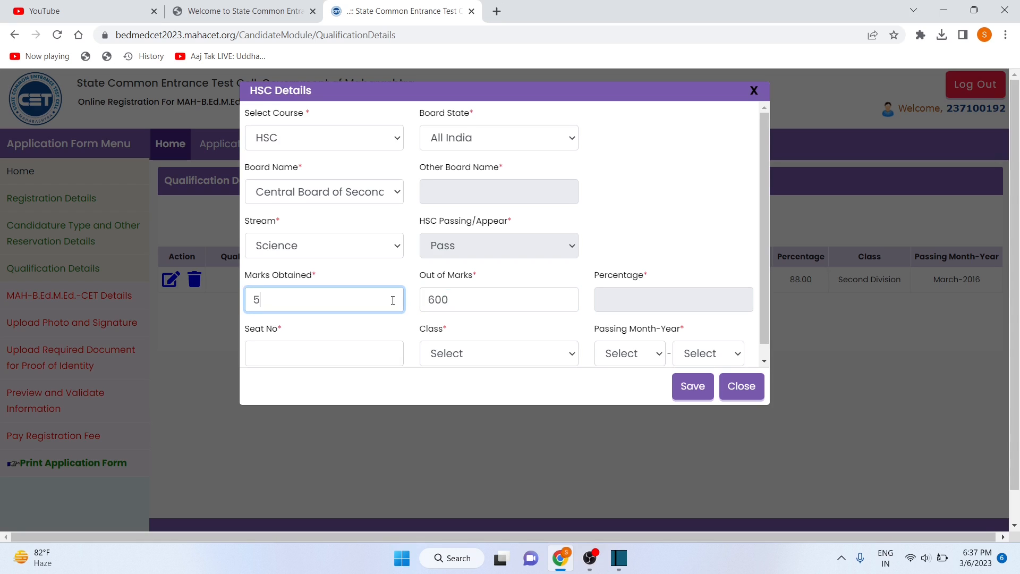
pyautogui.write('20')
pyautogui.click(454, 352)
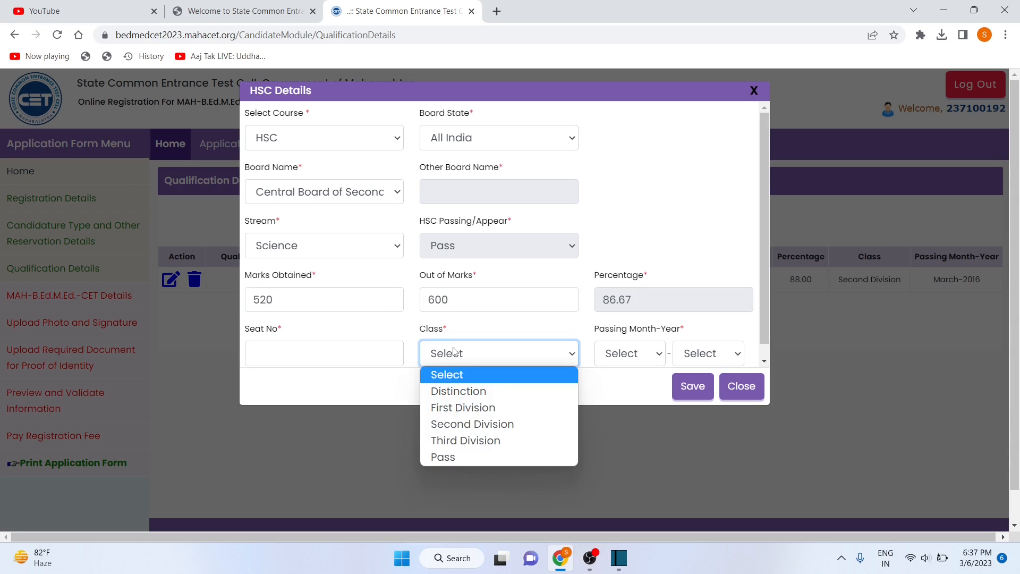
pyautogui.click(445, 417)
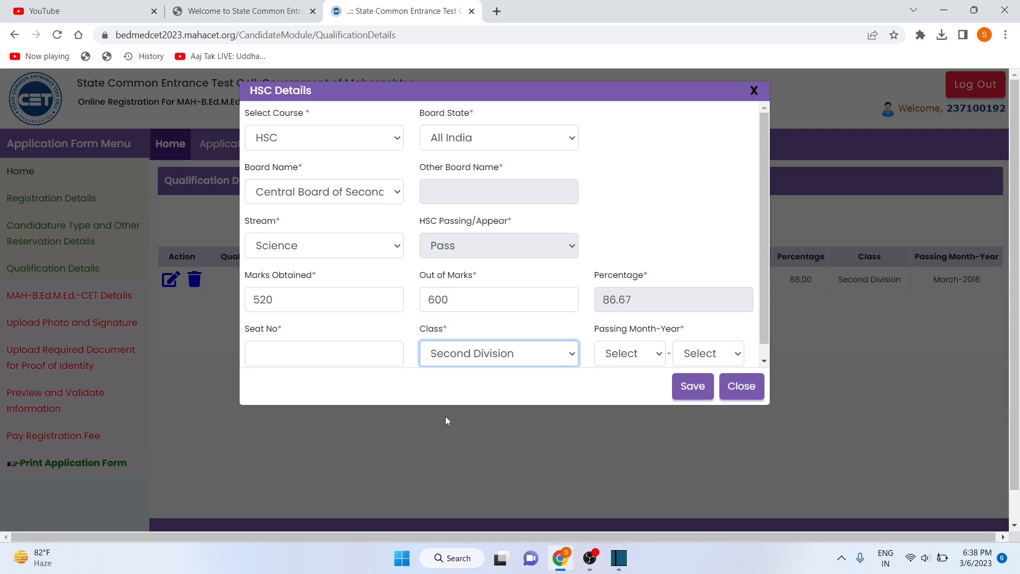
pyautogui.click(304, 357)
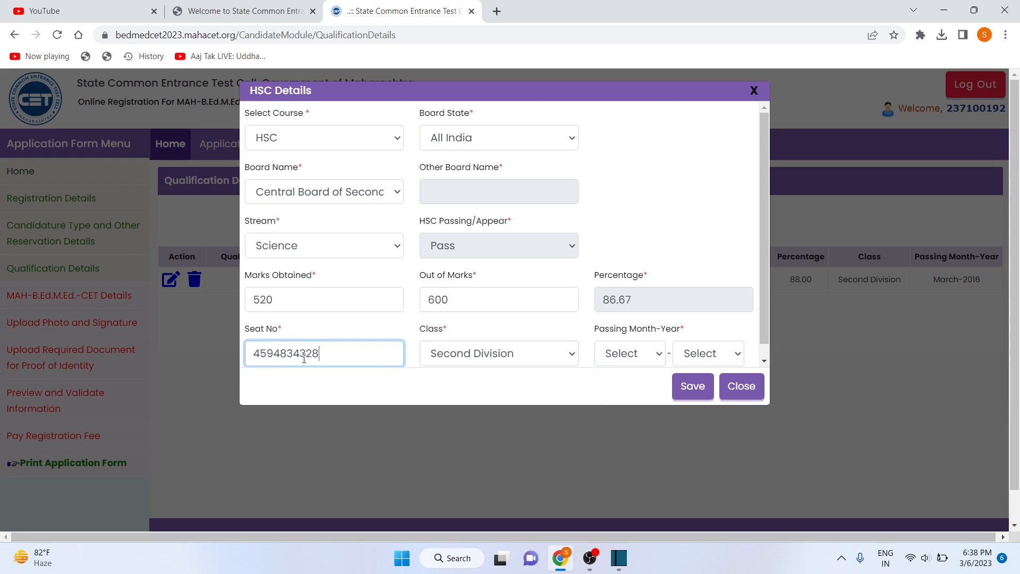
# Set the HSC passing date to March 2018 and save the record
pyautogui.click(621, 355)
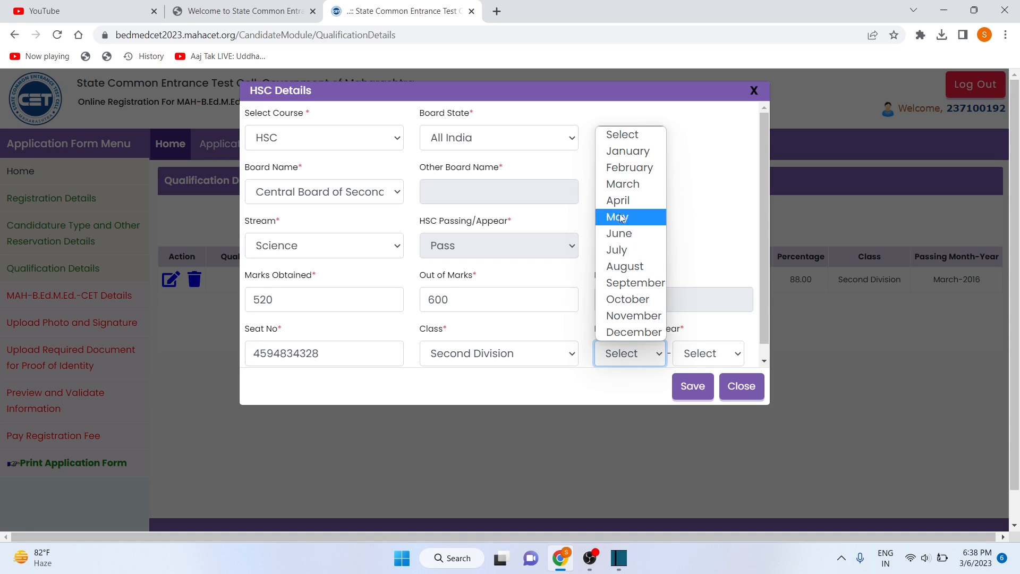
pyautogui.click(626, 185)
pyautogui.click(697, 356)
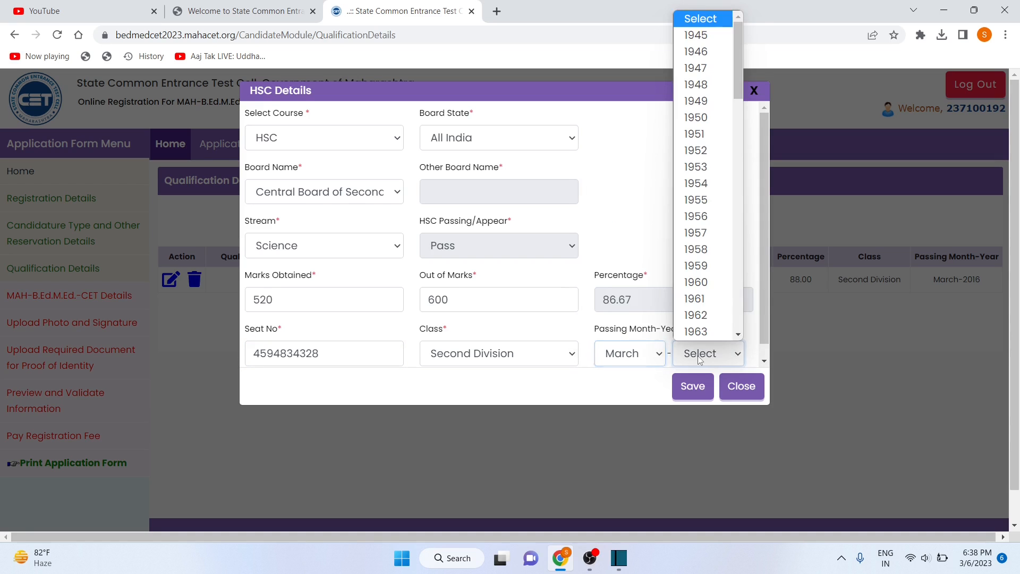
pyautogui.scroll(-18, 698, 123)
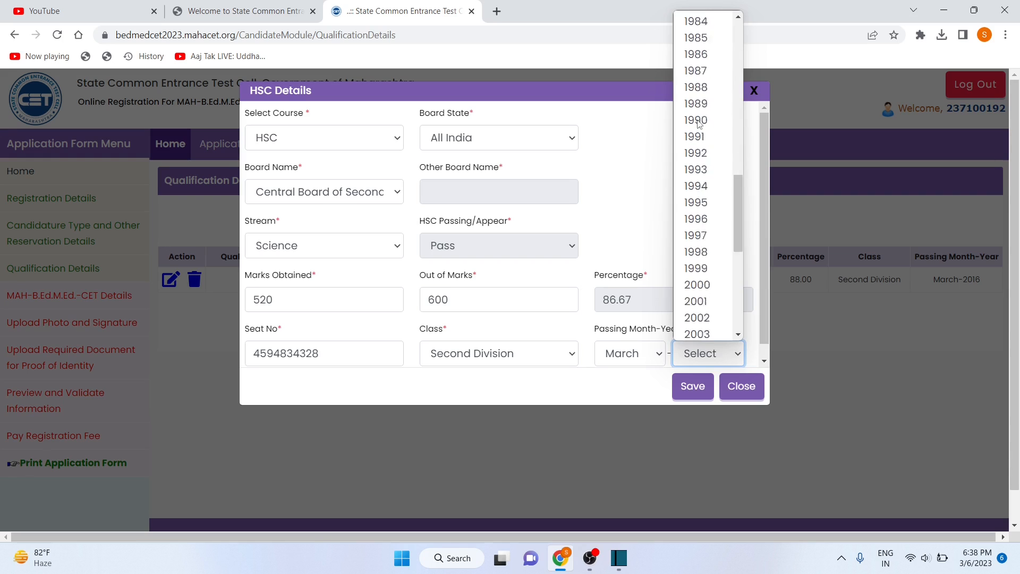
pyautogui.click(696, 251)
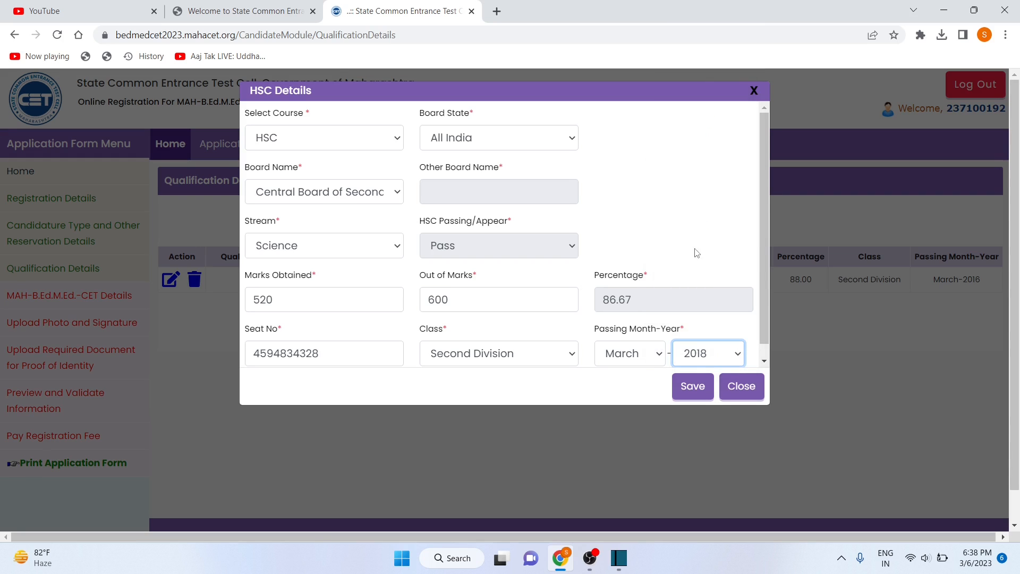
pyautogui.click(694, 379)
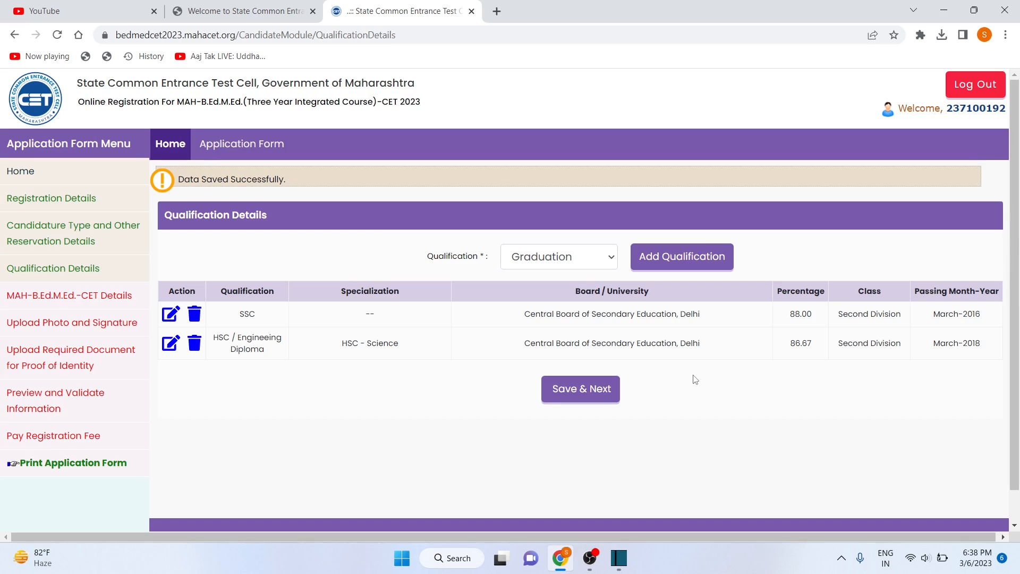
# Use Save & Next below the qualification table to continue past qualifications
pyautogui.click(595, 393)
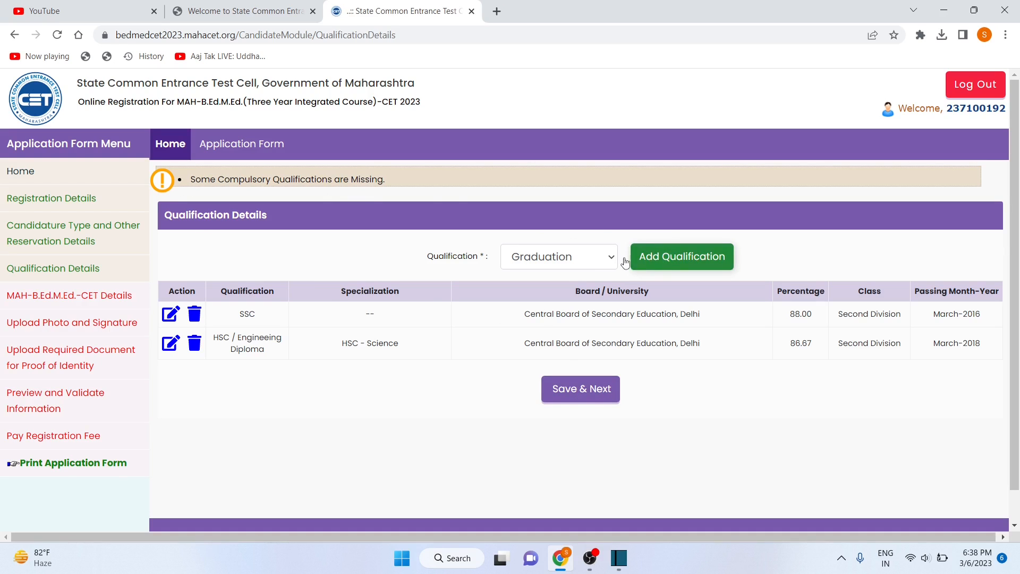
# Add a new Graduation qualification with B.Sc. (Mathematics) as the degree
pyautogui.click(644, 270)
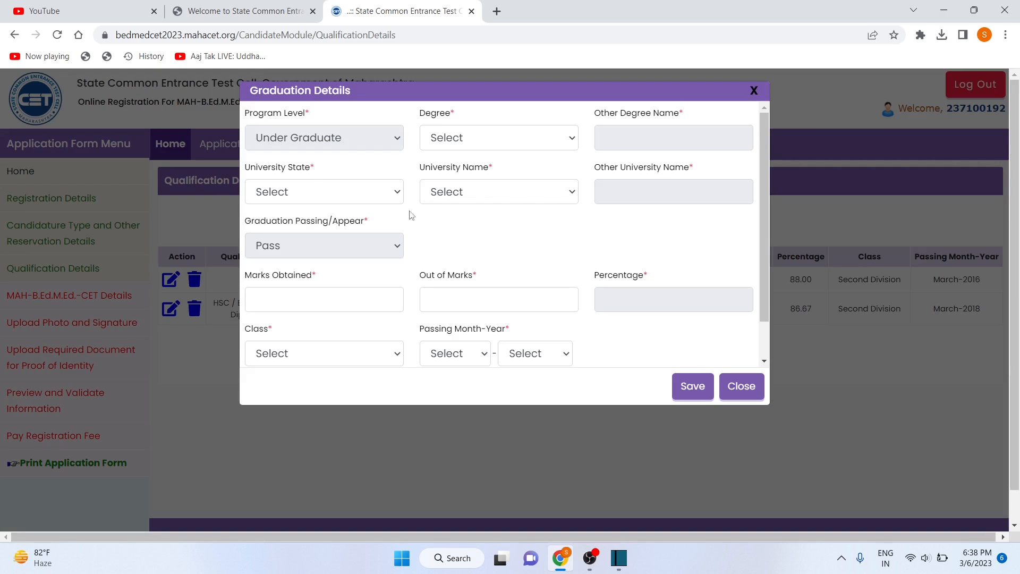
pyautogui.click(507, 142)
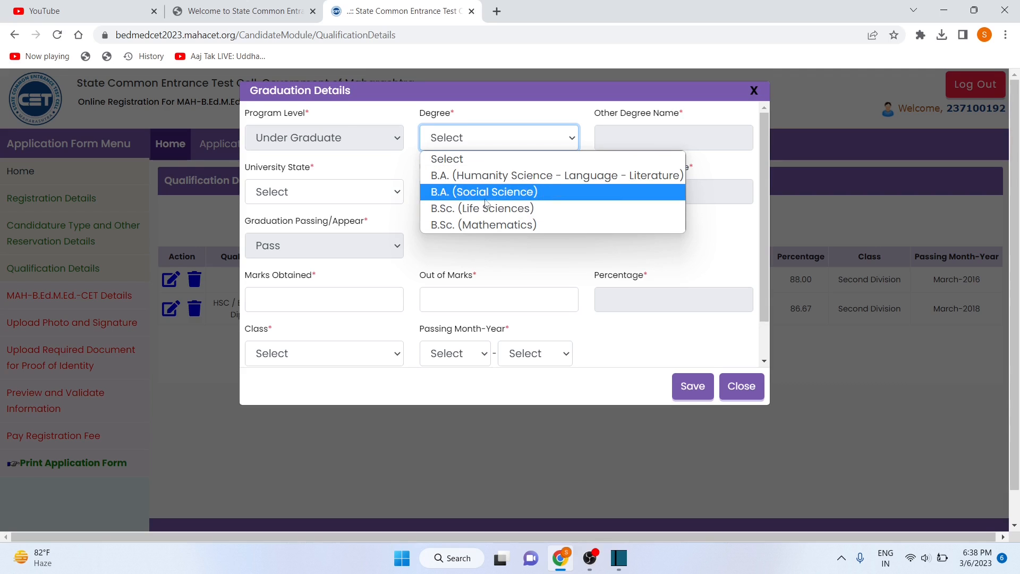
pyautogui.click(466, 225)
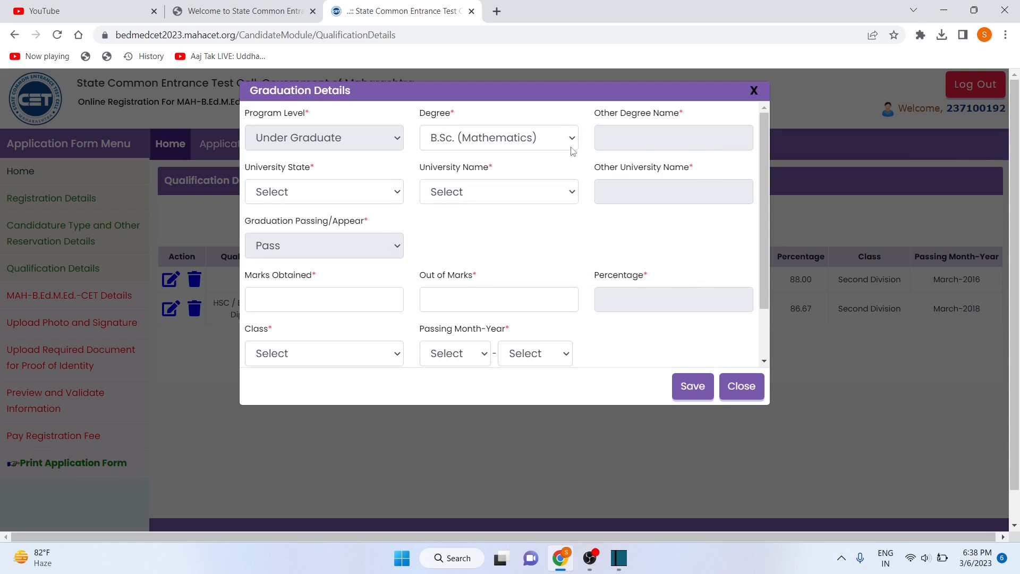
# Set the university state to Delhi and browse the state and university lists
pyautogui.click(486, 192)
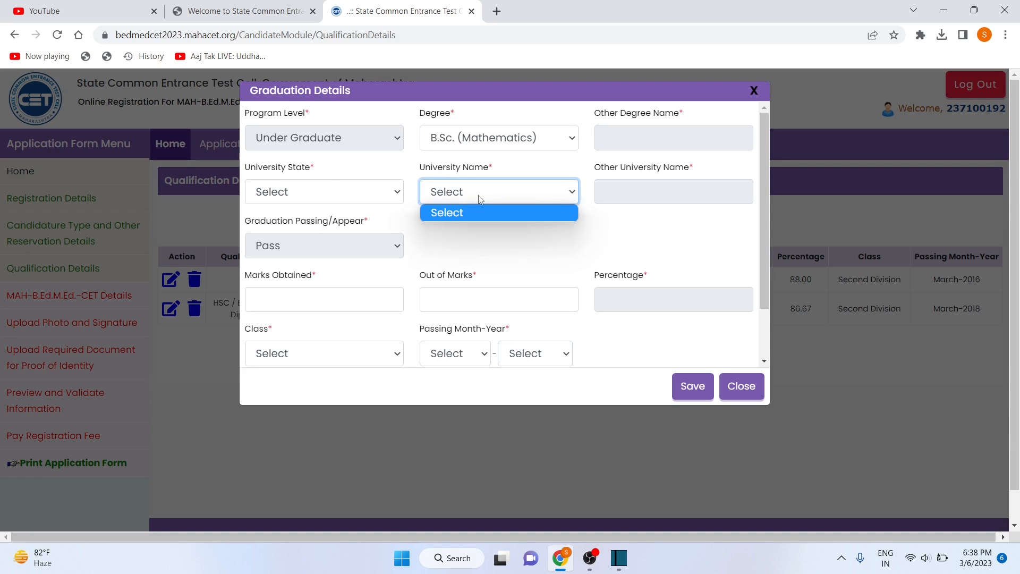
pyautogui.click(316, 191)
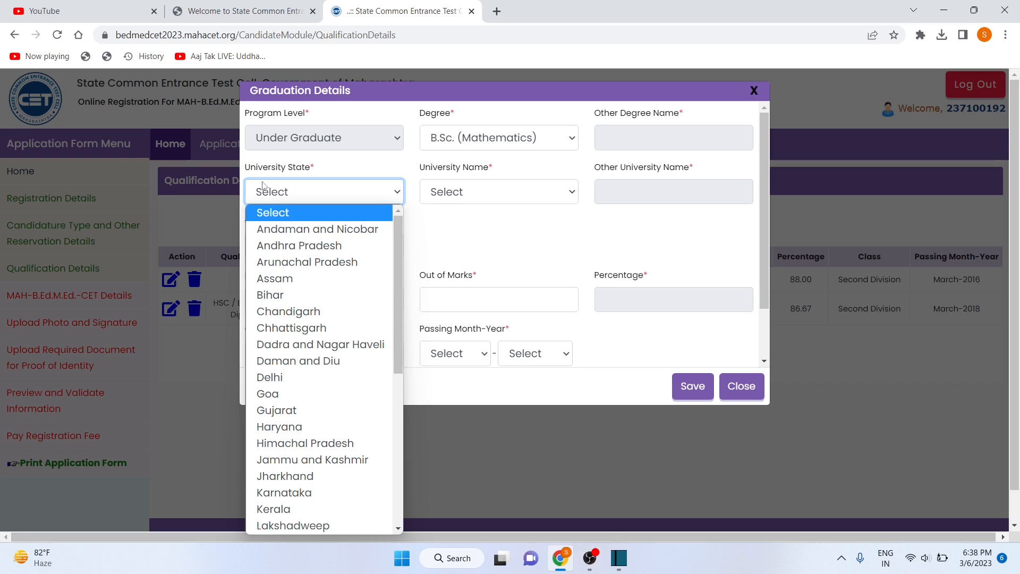
pyautogui.scroll(-6, 317, 398)
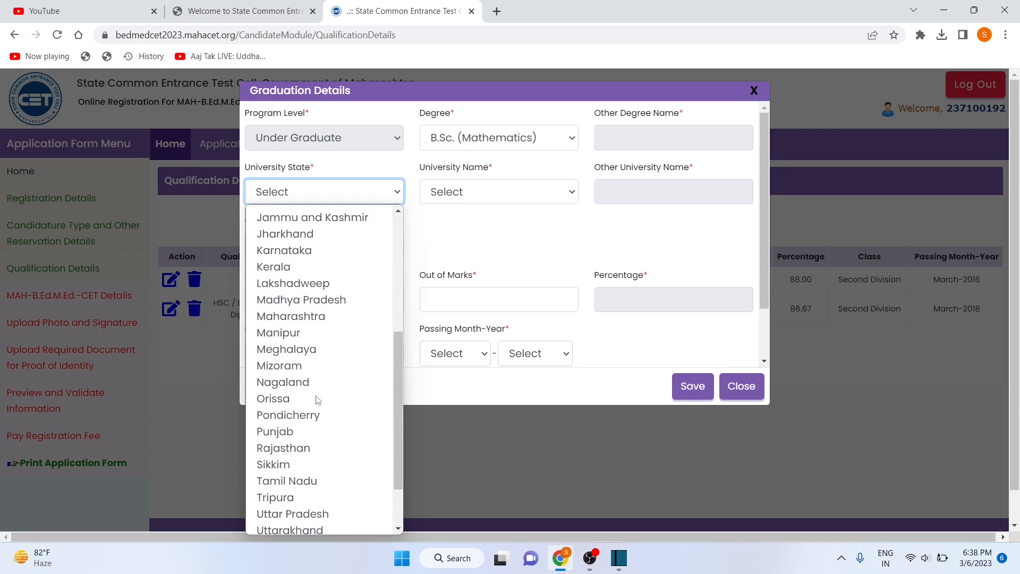
pyautogui.scroll(6, 317, 399)
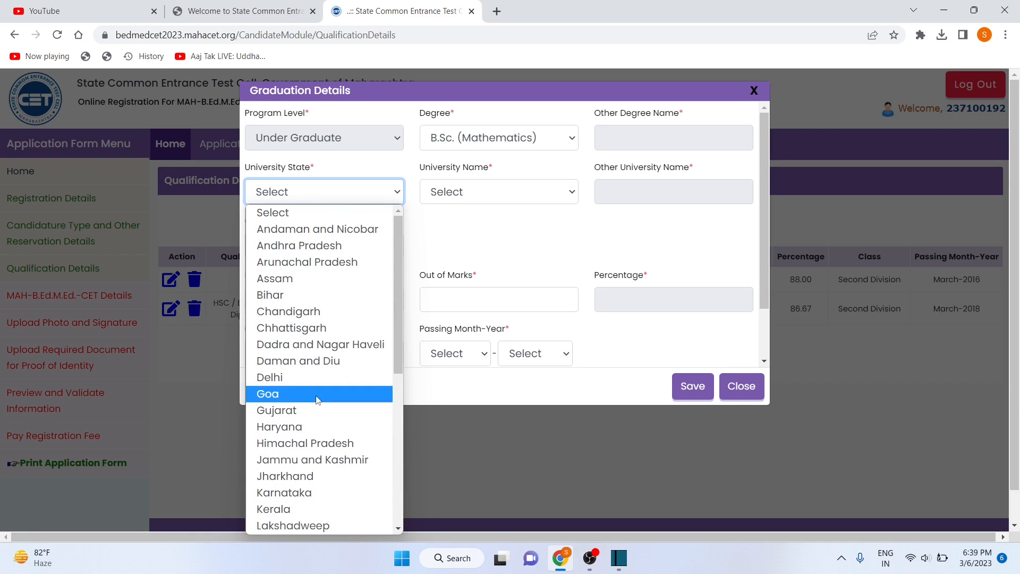
pyautogui.click(308, 377)
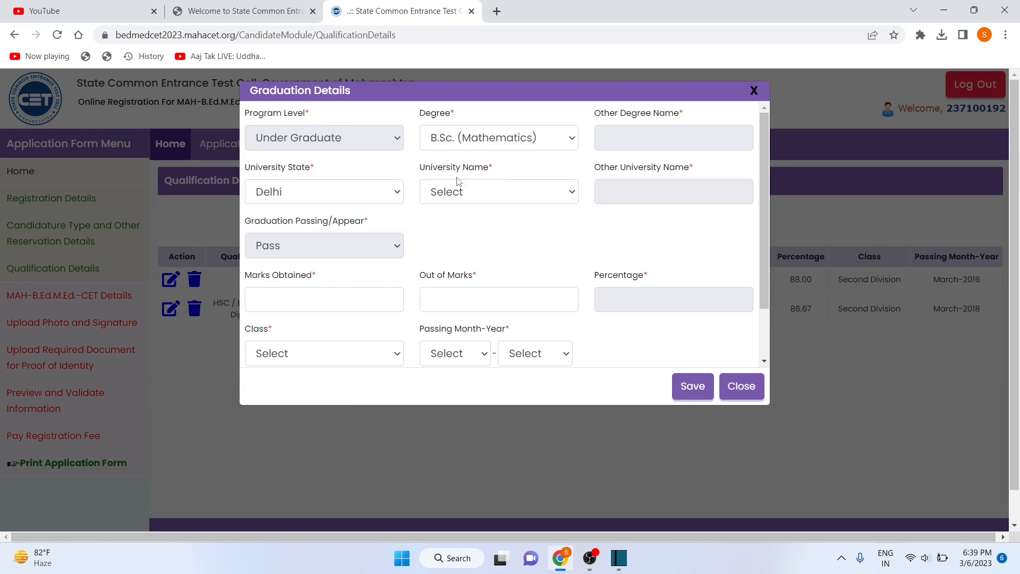
pyautogui.click(450, 193)
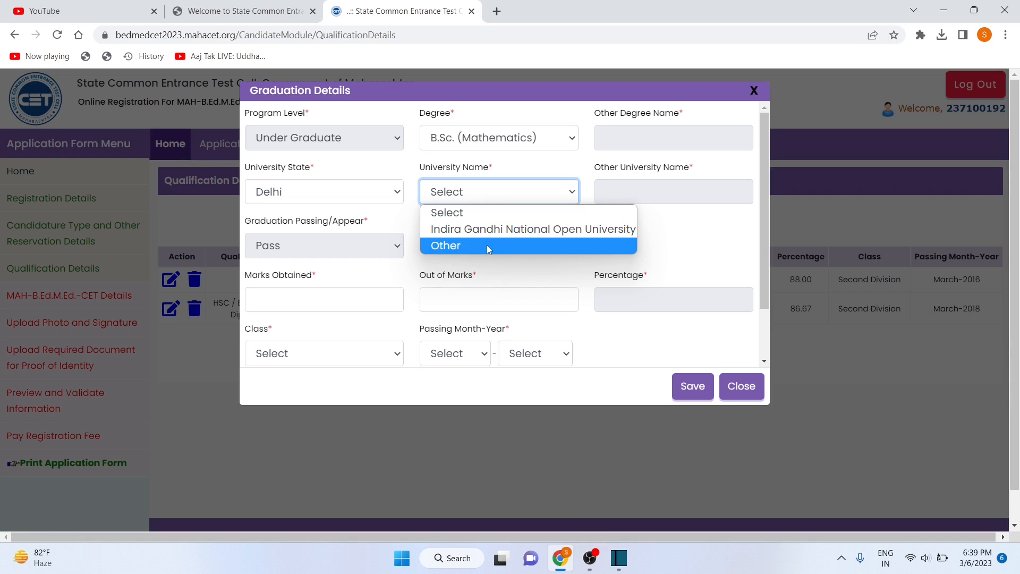
pyautogui.click(321, 190)
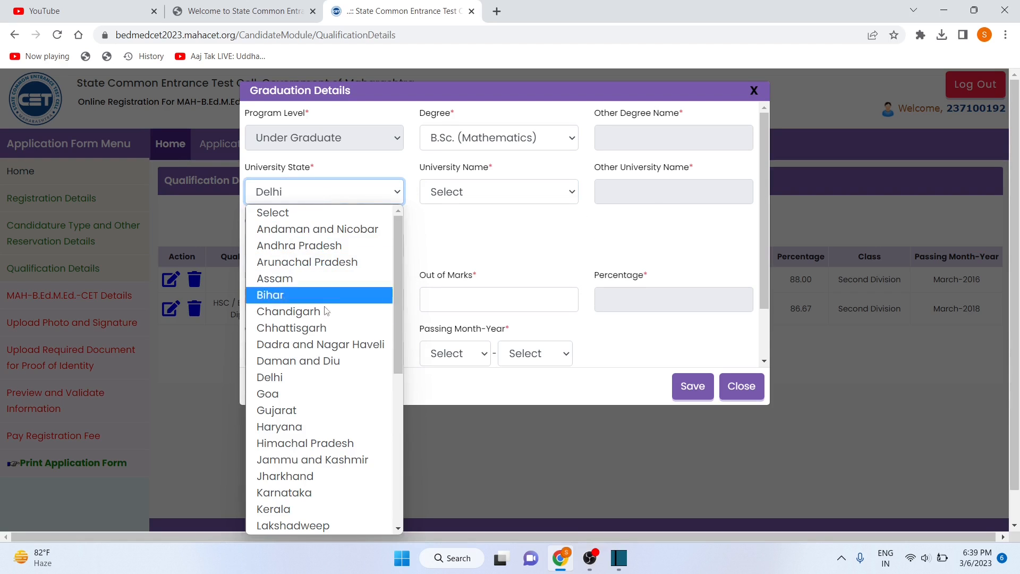
pyautogui.scroll(-6, 325, 324)
pyautogui.scroll(2, 326, 338)
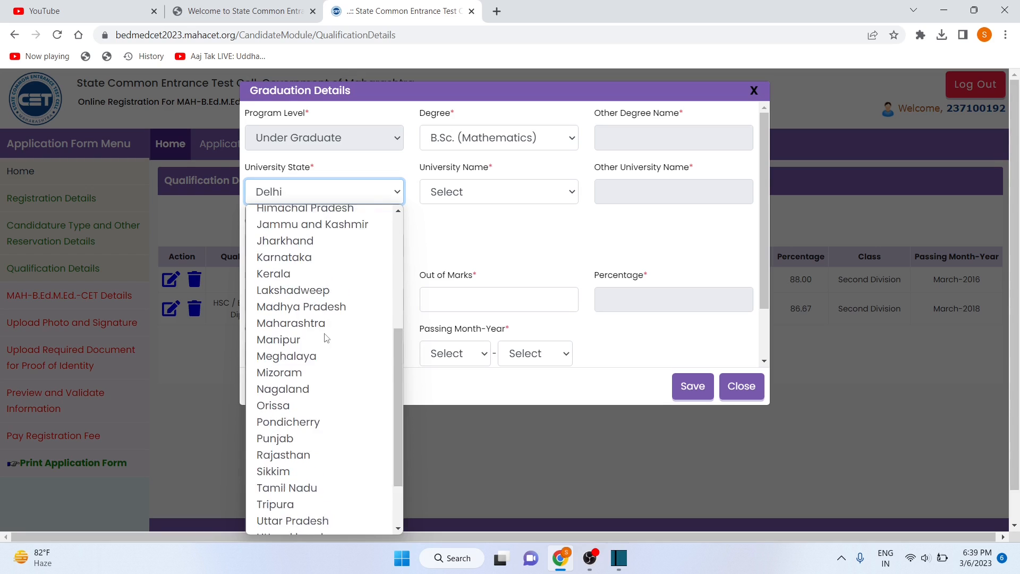
pyautogui.scroll(-2, 328, 340)
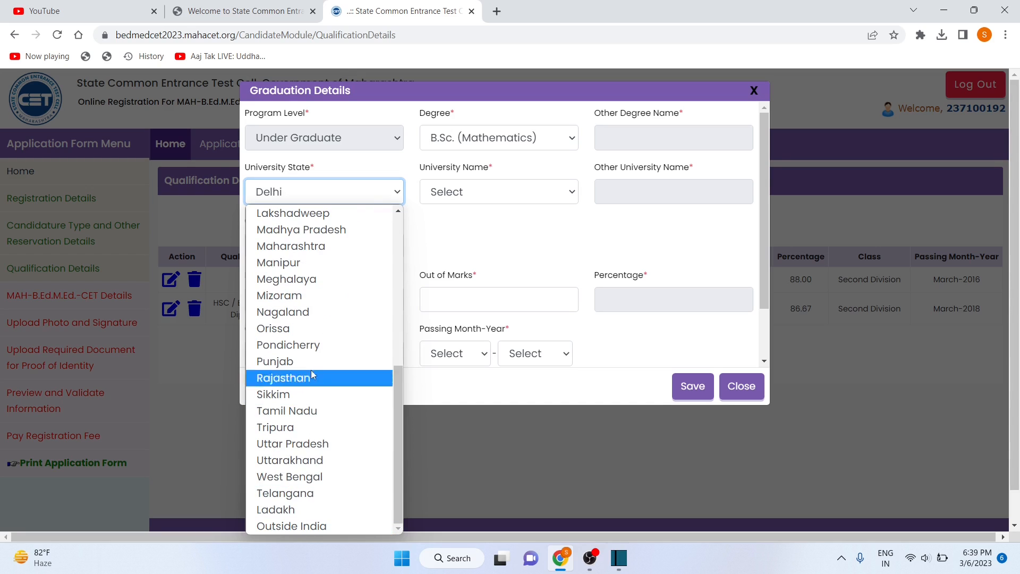
pyautogui.scroll(6, 314, 273)
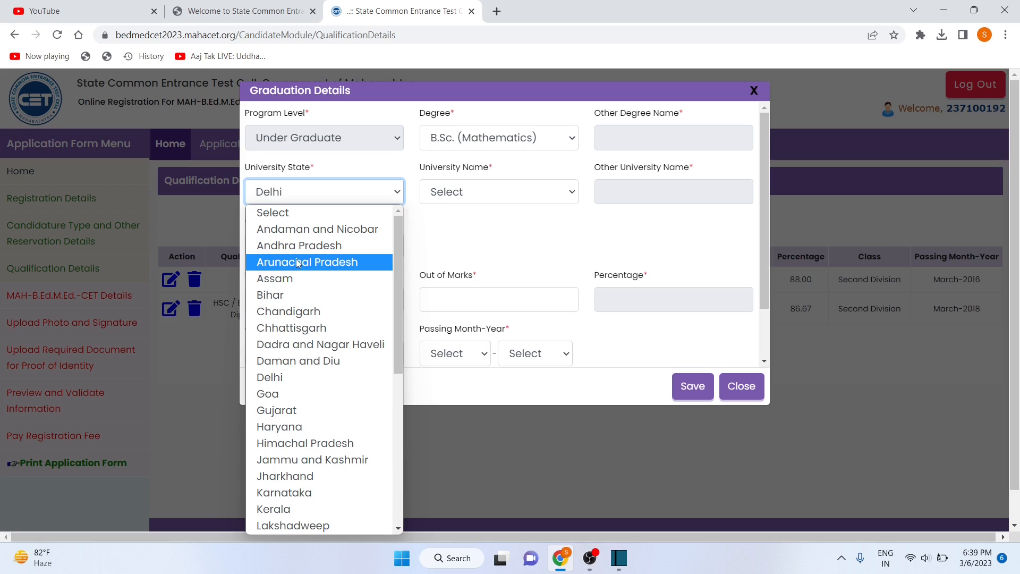
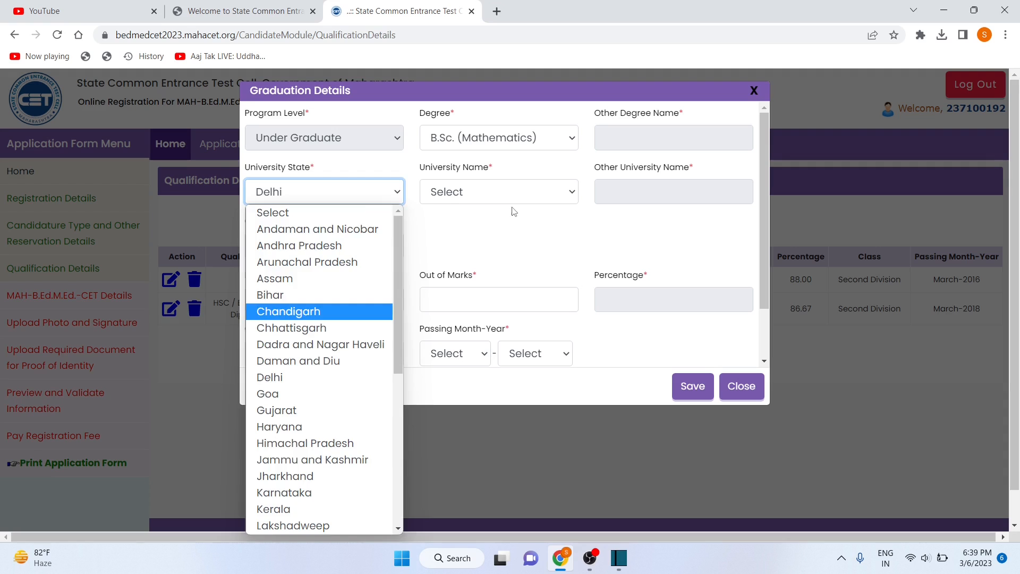
# Set the university to Other and enter 420 marks out of 500 (84.00%)
pyautogui.click(504, 224)
pyautogui.click(506, 191)
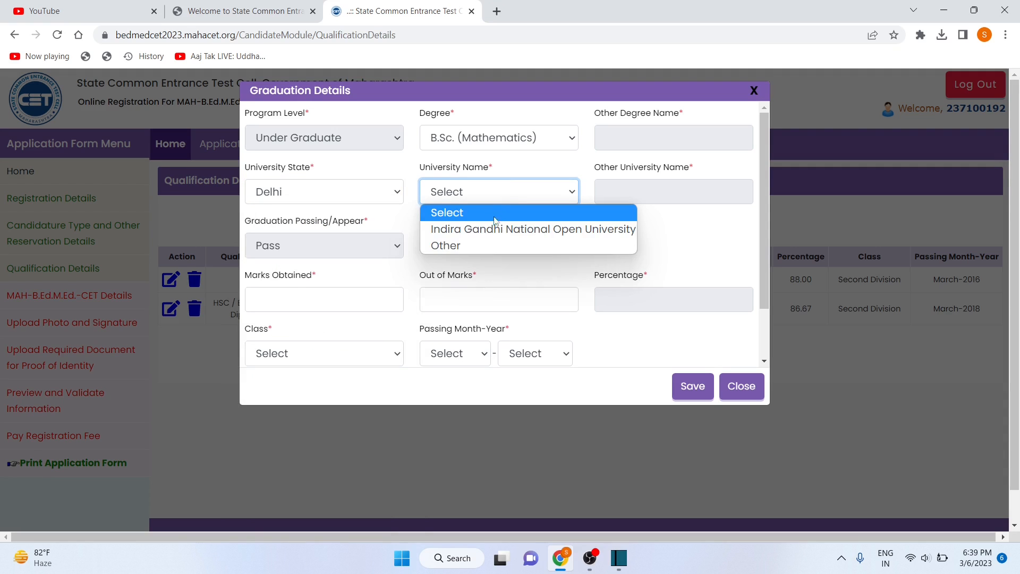
pyautogui.click(492, 248)
pyautogui.click(478, 306)
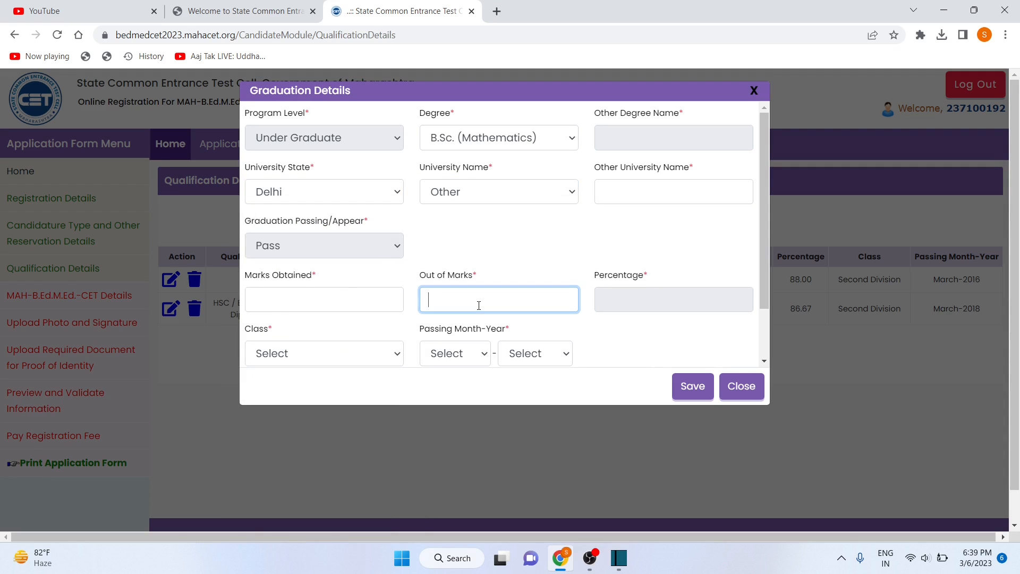
pyautogui.write('500')
pyautogui.click(342, 296)
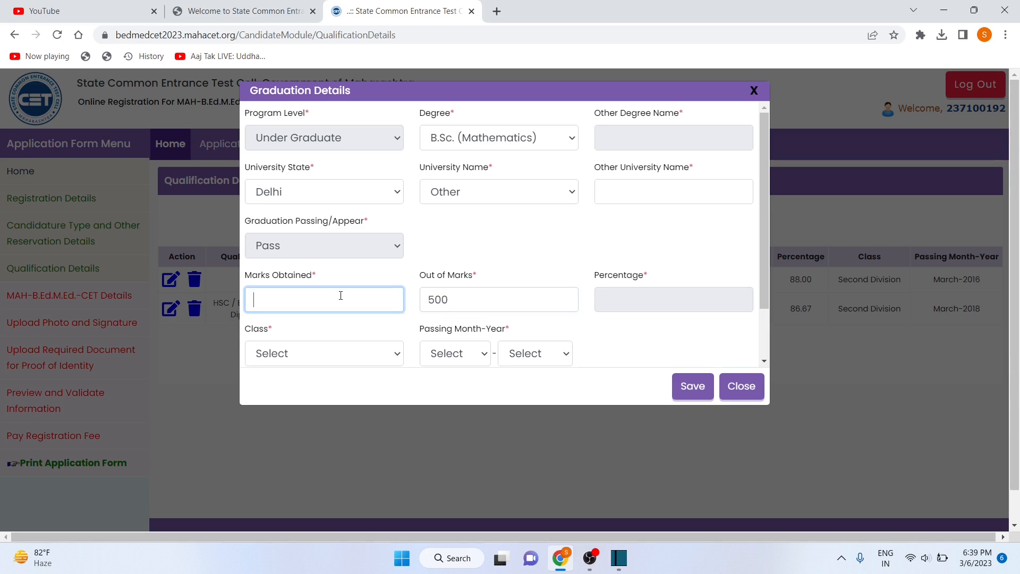
pyautogui.write('420')
pyautogui.click(639, 355)
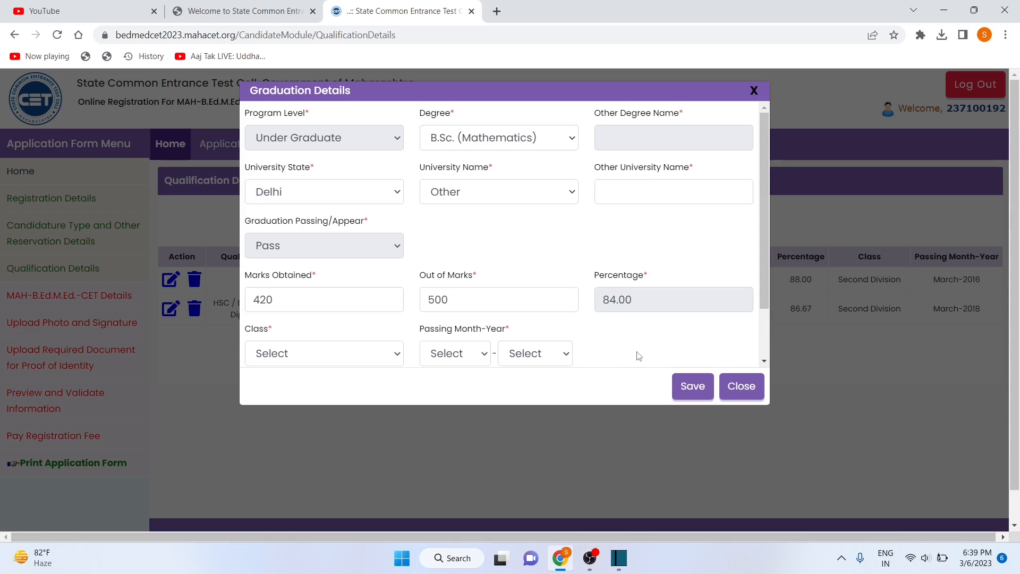
# Choose Second Division, passing month March and year 2021, then save the graduation entry
pyautogui.click(364, 353)
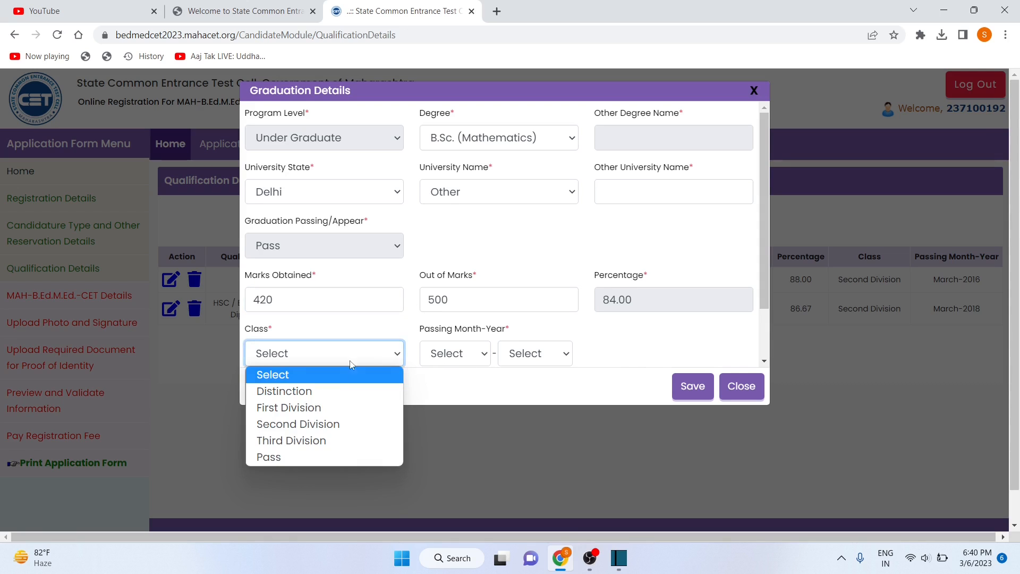
pyautogui.click(335, 432)
pyautogui.click(458, 359)
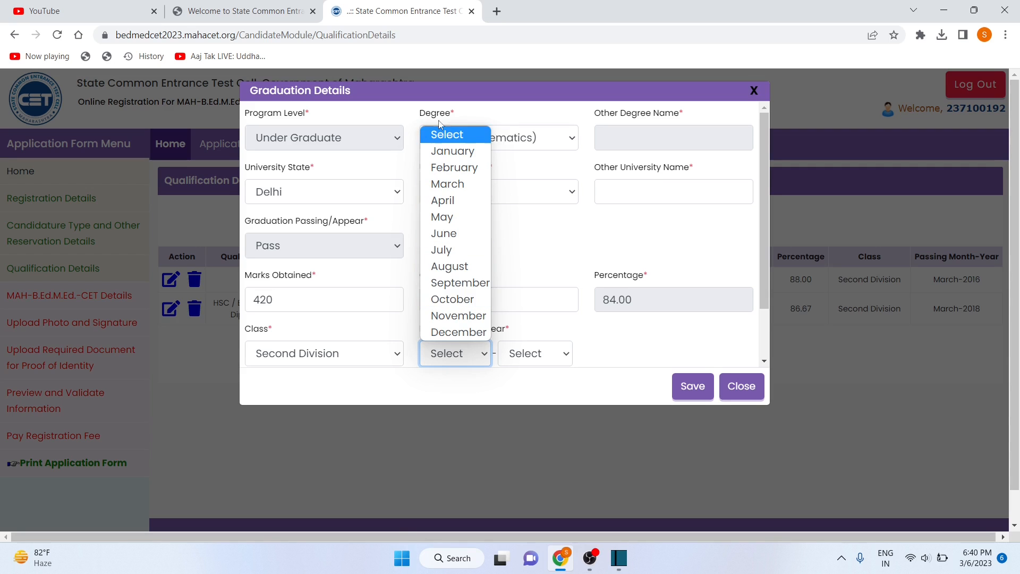
pyautogui.click(453, 182)
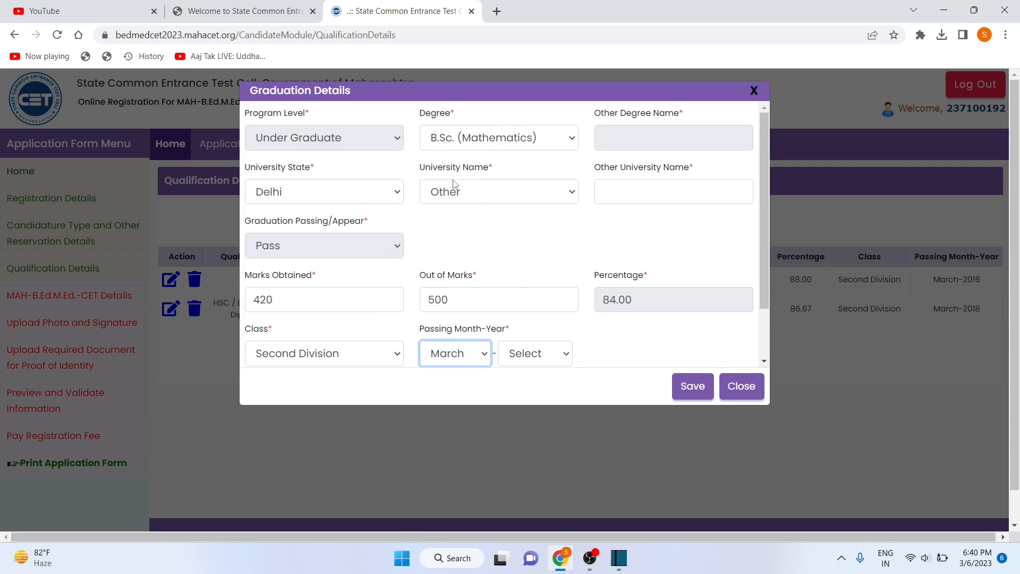
pyautogui.click(525, 353)
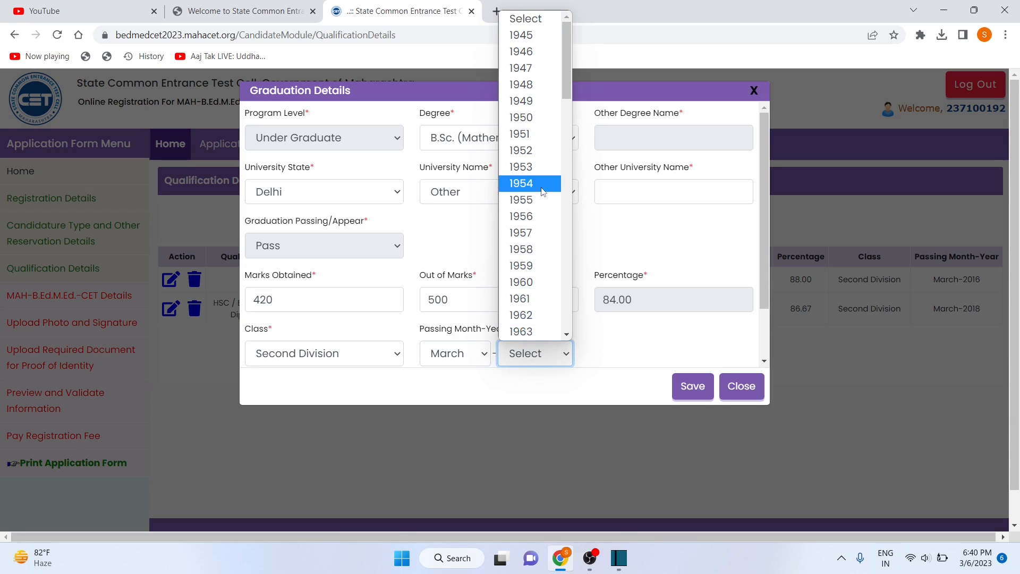
pyautogui.scroll(-15, 544, 192)
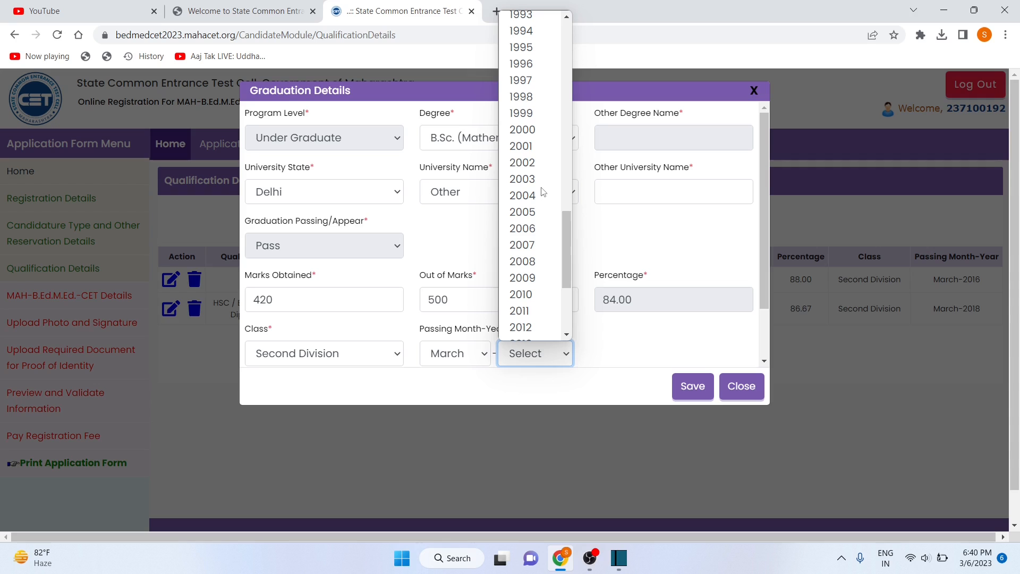
pyautogui.scroll(-4, 543, 192)
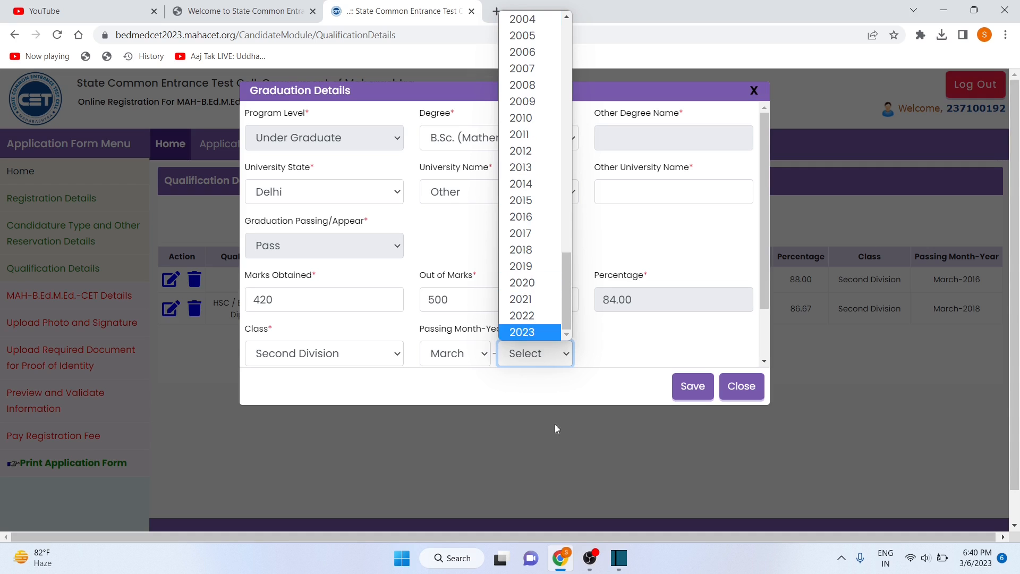
pyautogui.click(528, 300)
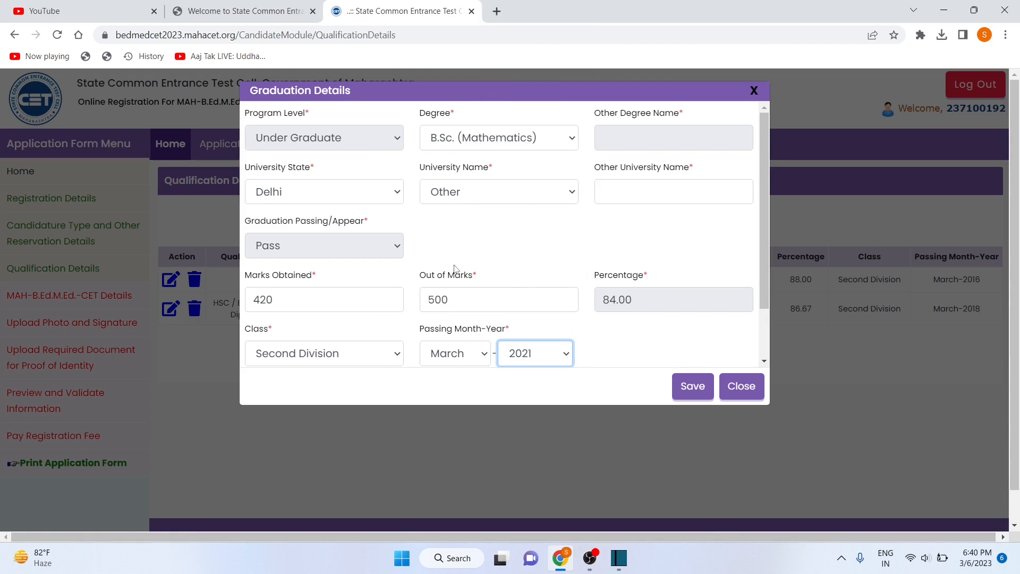
pyautogui.click(691, 386)
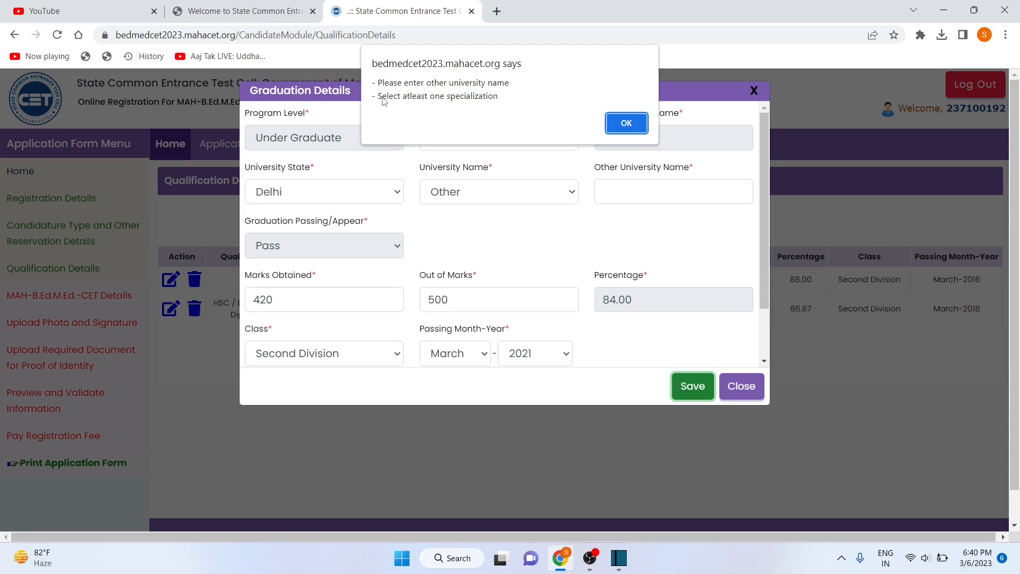
# Dismiss the missing-information alert and enter GGSIPU as the other university name
pyautogui.click(628, 123)
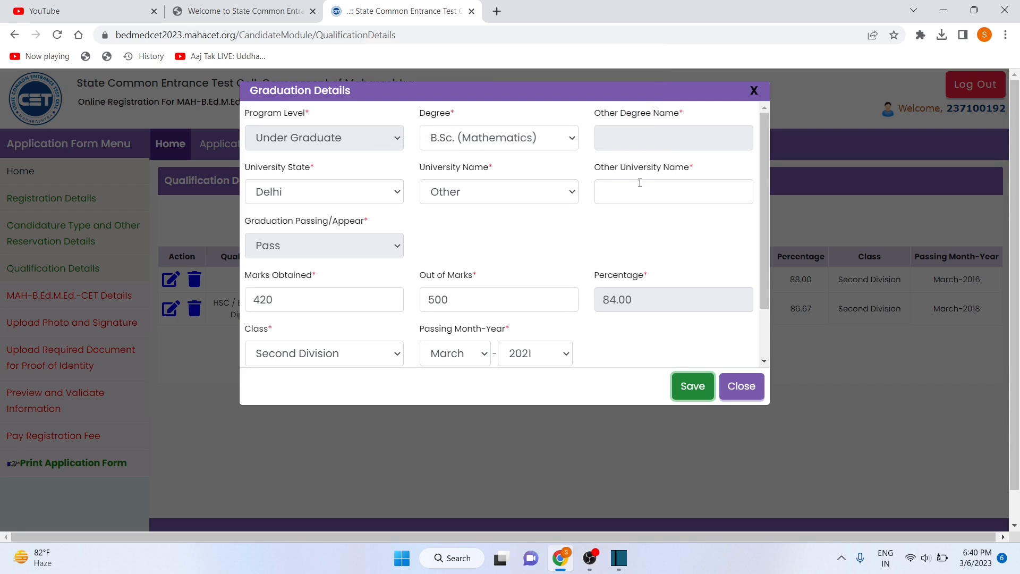
pyautogui.click(639, 193)
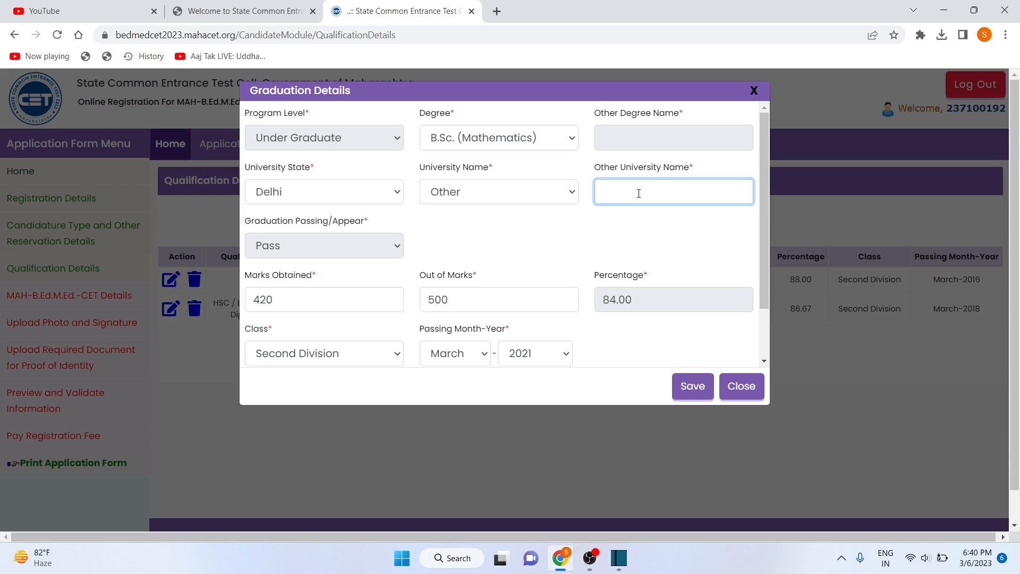
pyautogui.click(506, 194)
pyautogui.click(610, 192)
pyautogui.press('capslock')
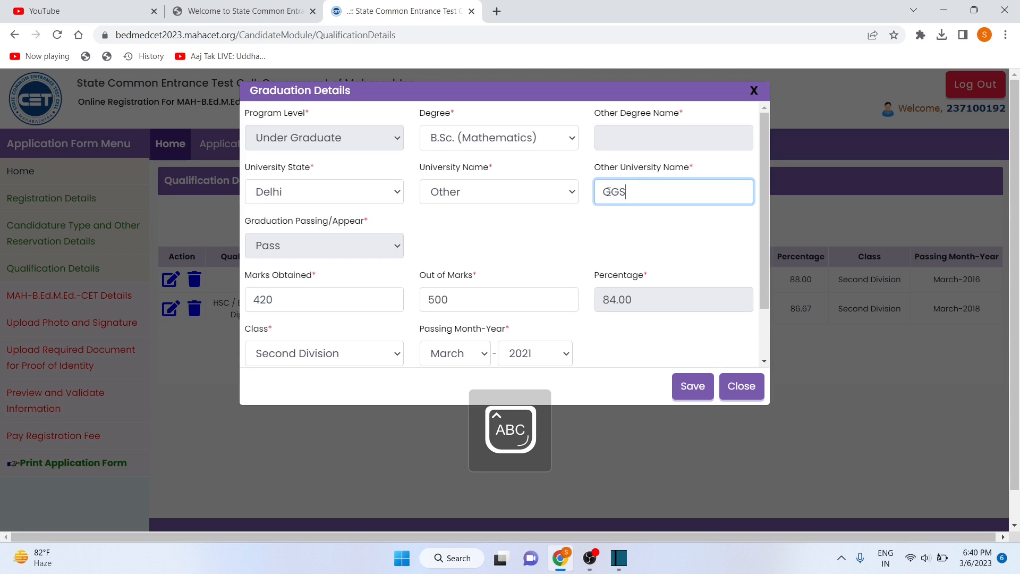
pyautogui.write('GGSIPU')
pyautogui.press('capslock')
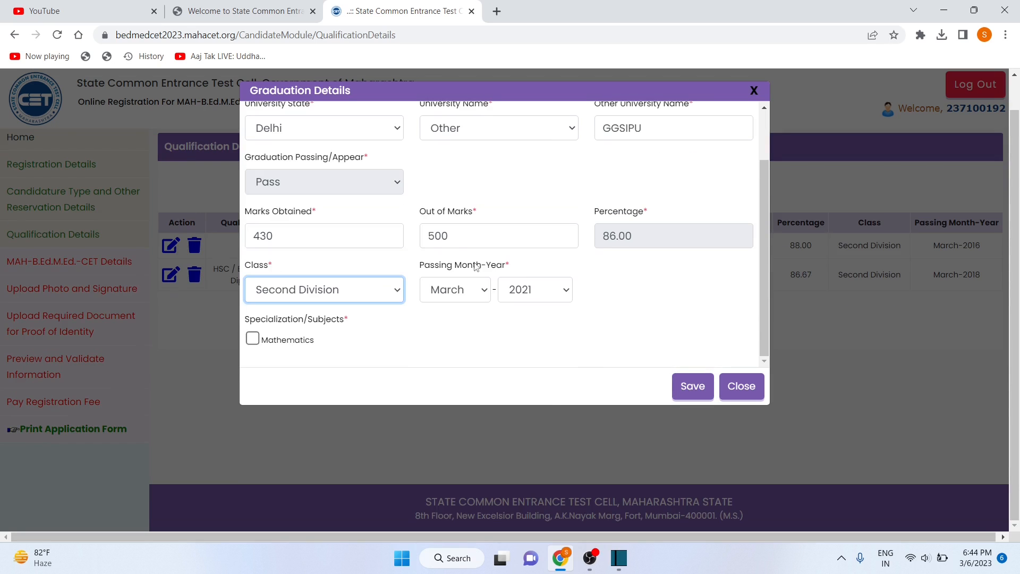
# Keep B.Sc. (Mathematics), tick Mathematics as specialization, and save the graduation details
pyautogui.scroll(2, 476, 267)
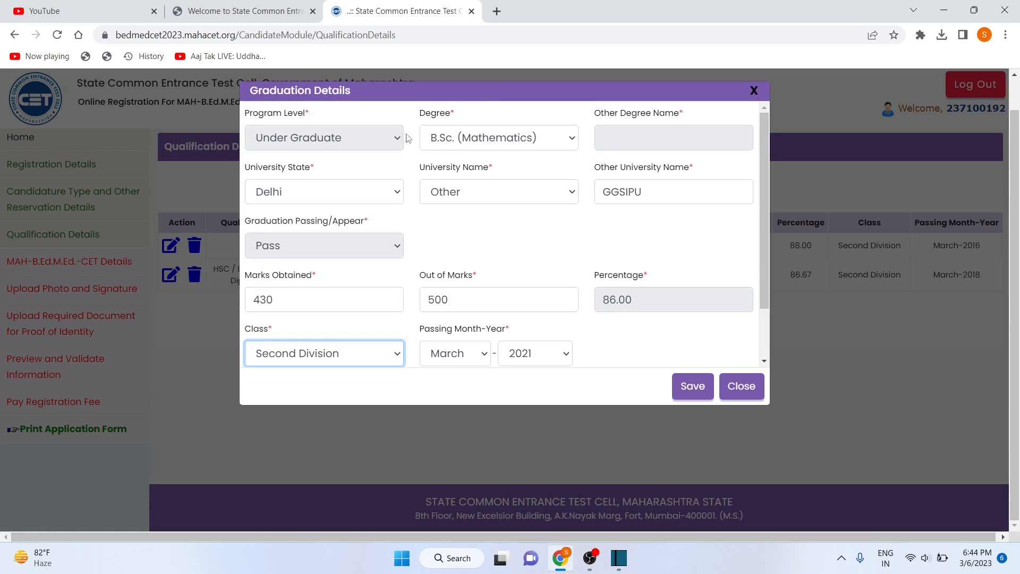
pyautogui.click(505, 140)
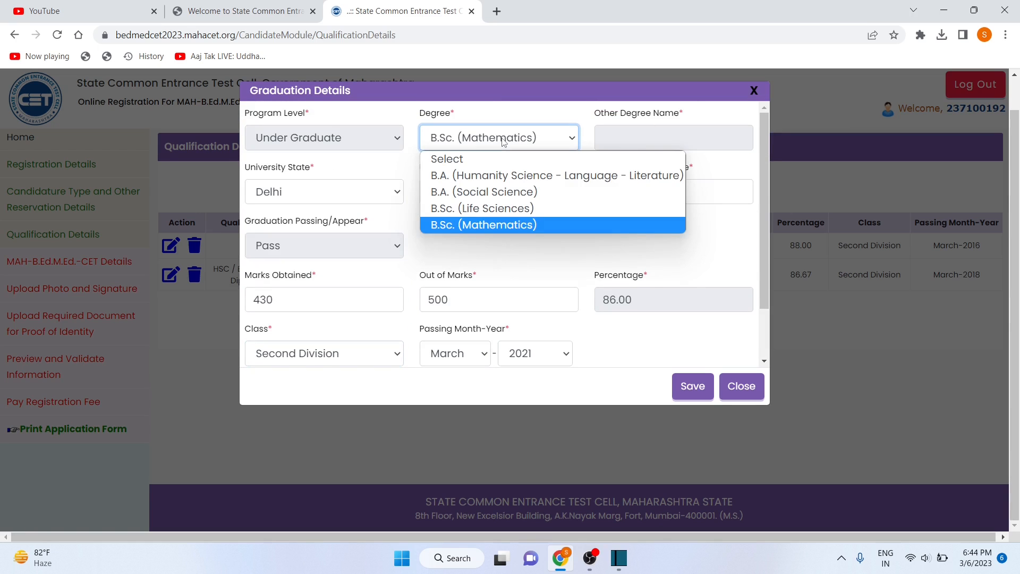
pyautogui.click(720, 248)
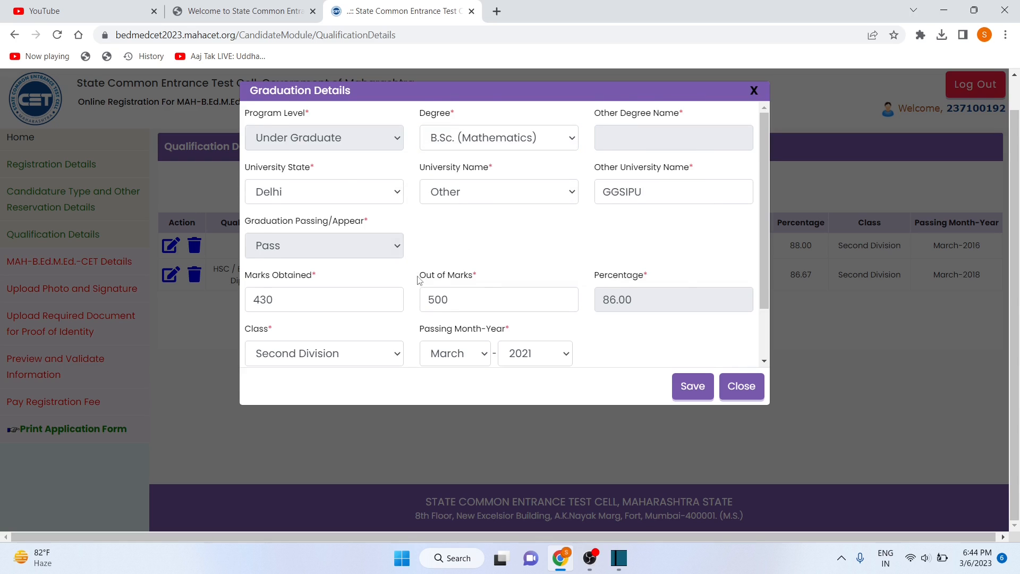
pyautogui.scroll(-2, 418, 280)
pyautogui.click(253, 340)
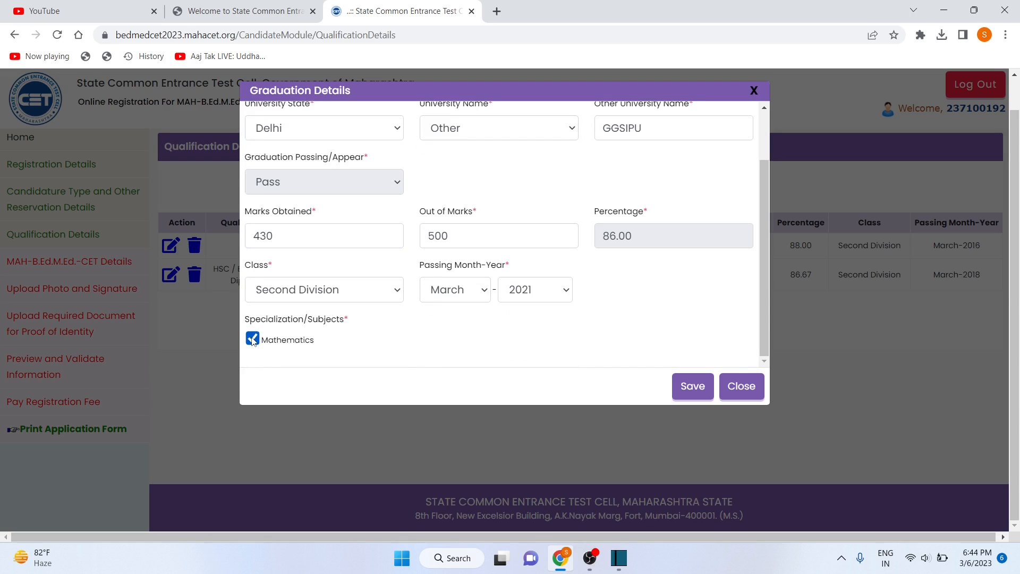
pyautogui.scroll(2, 473, 278)
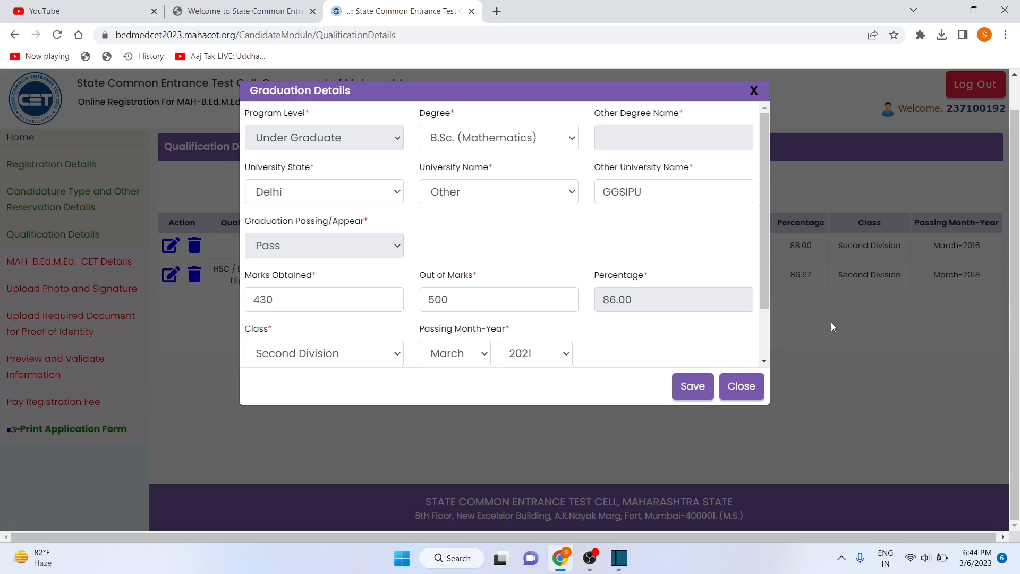
pyautogui.click(692, 385)
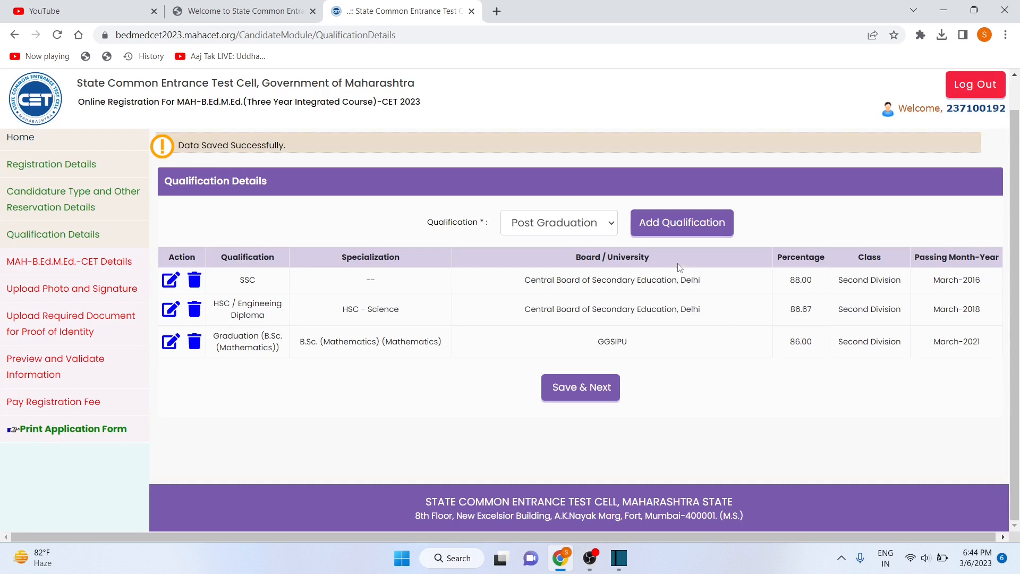
# Add a post-graduation entry: M.Sc. (Mathematics), university state Delhi, university Other
pyautogui.click(677, 228)
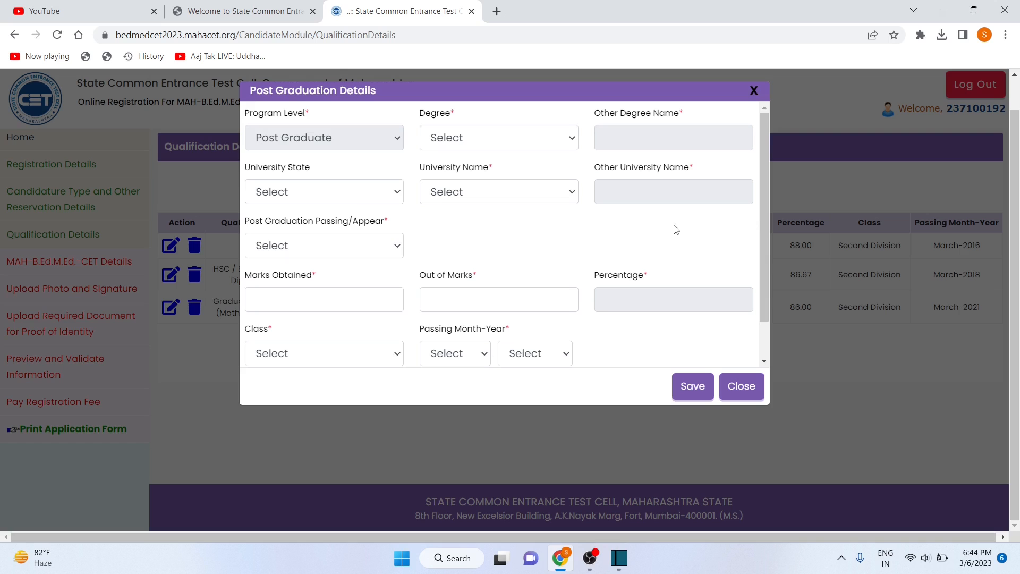
pyautogui.click(491, 139)
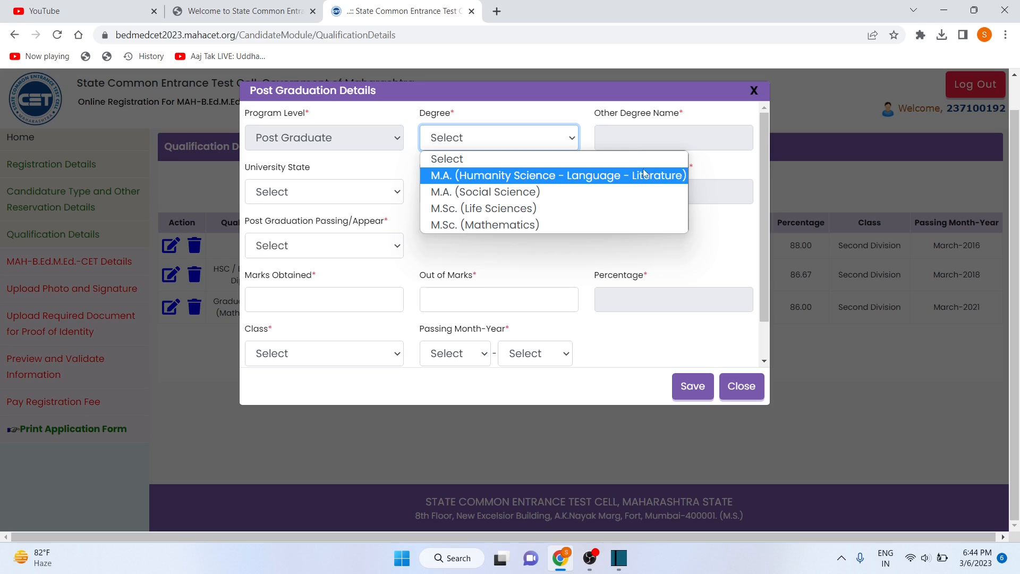
pyautogui.click(479, 225)
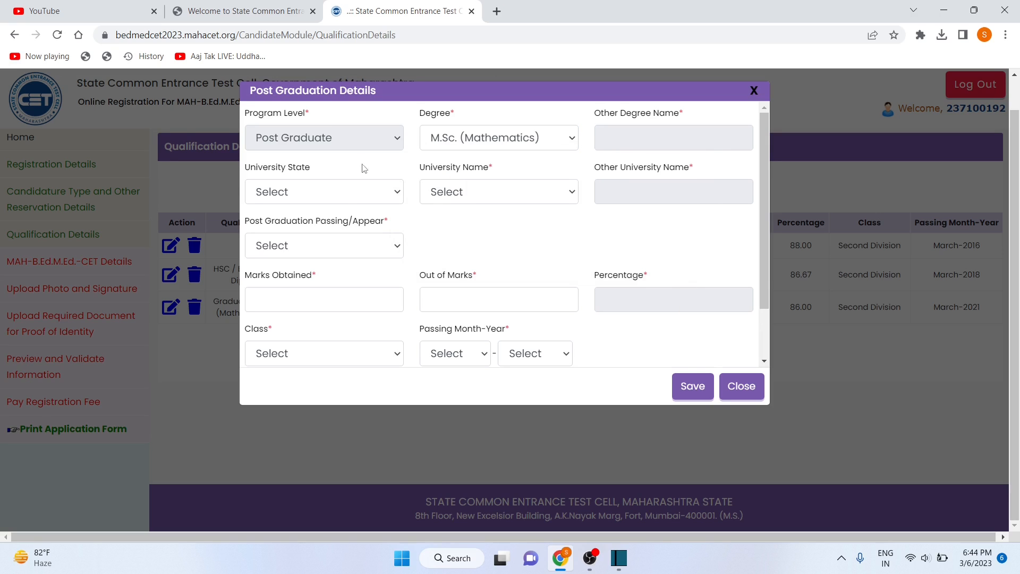
pyautogui.click(310, 194)
pyautogui.click(305, 375)
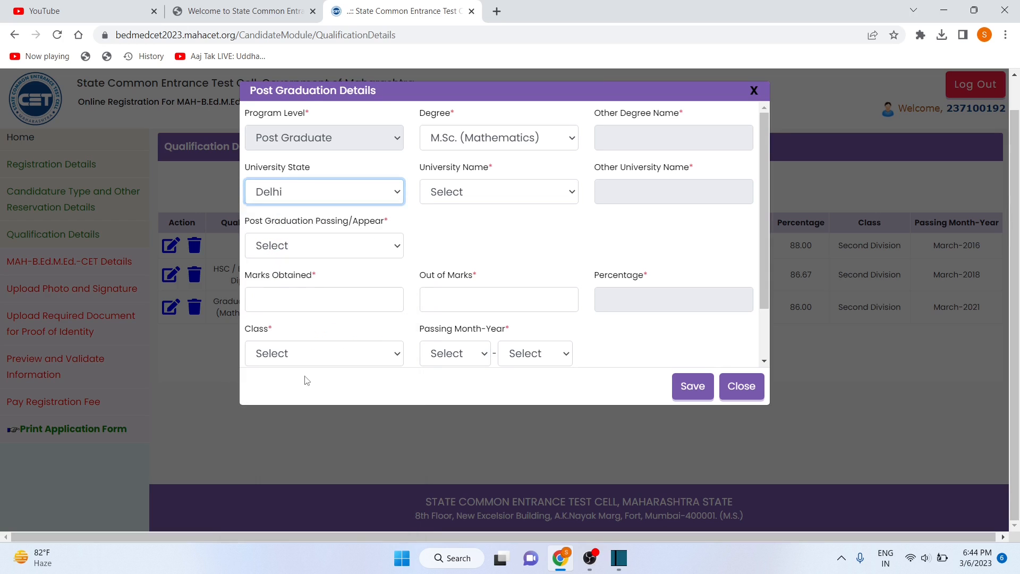
pyautogui.click(492, 191)
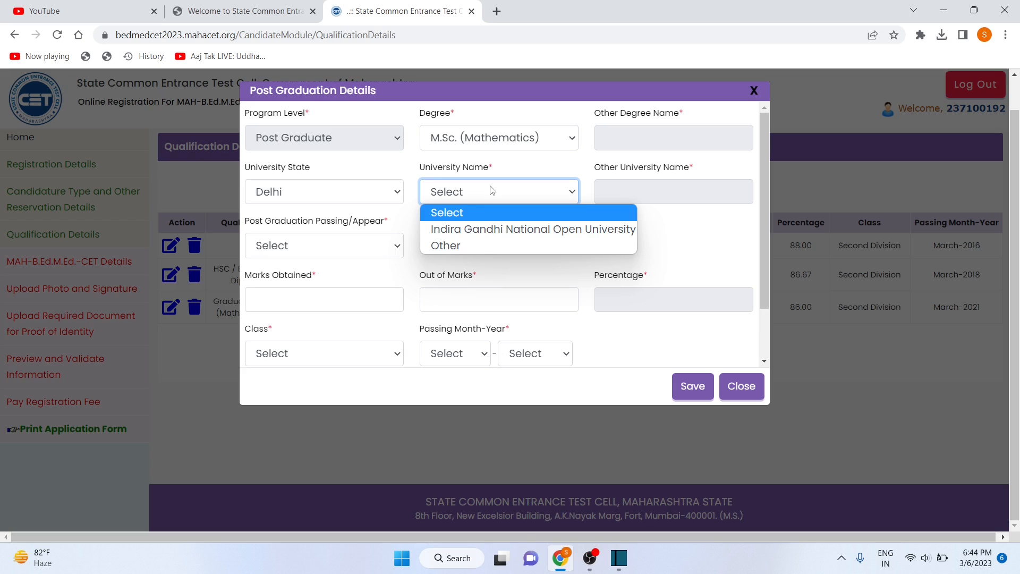
pyautogui.click(498, 243)
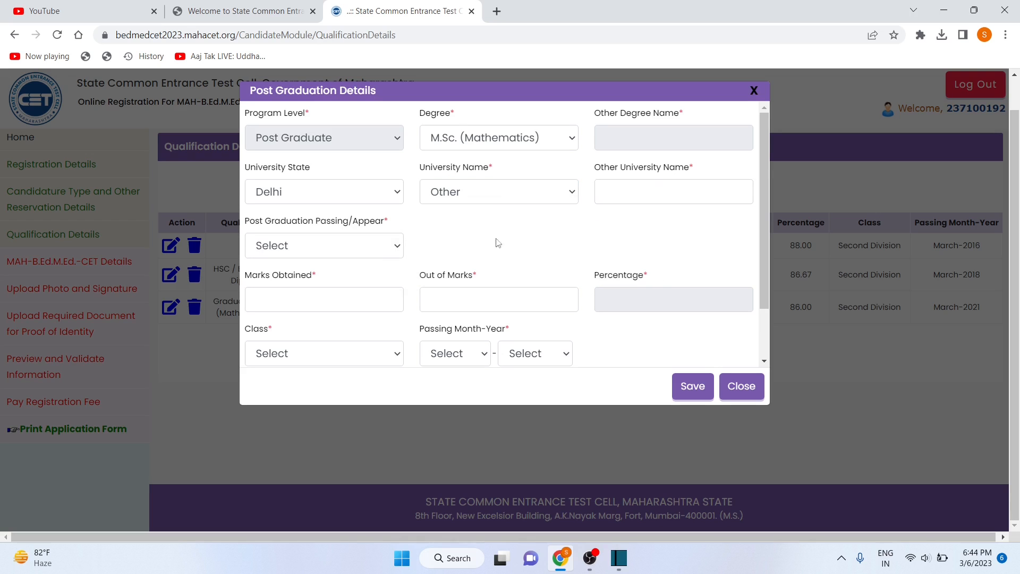
pyautogui.click(492, 198)
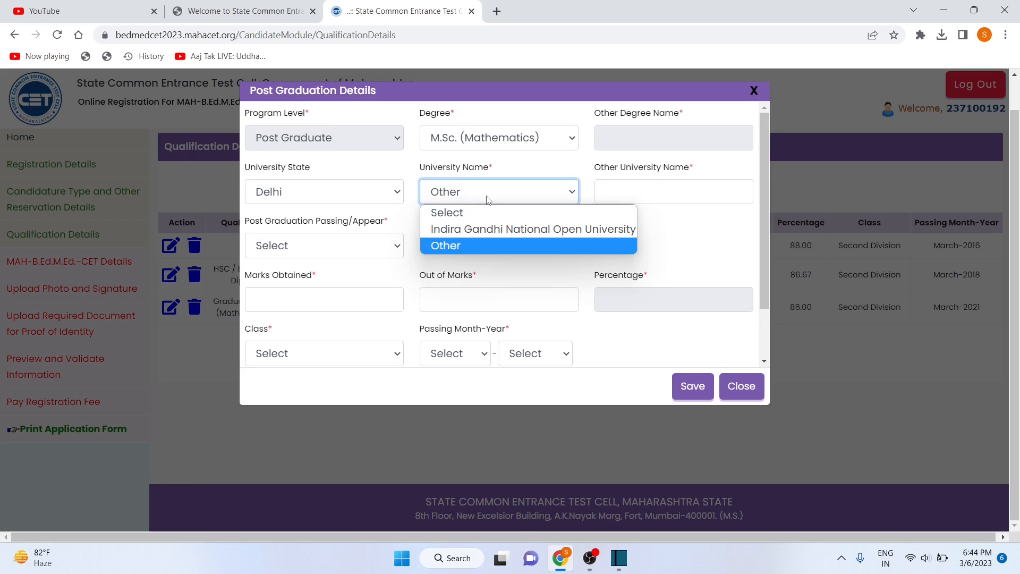
pyautogui.click(482, 245)
# Enter GGSIPU as the university name and mark the post-graduation as Appeared
pyautogui.click(633, 186)
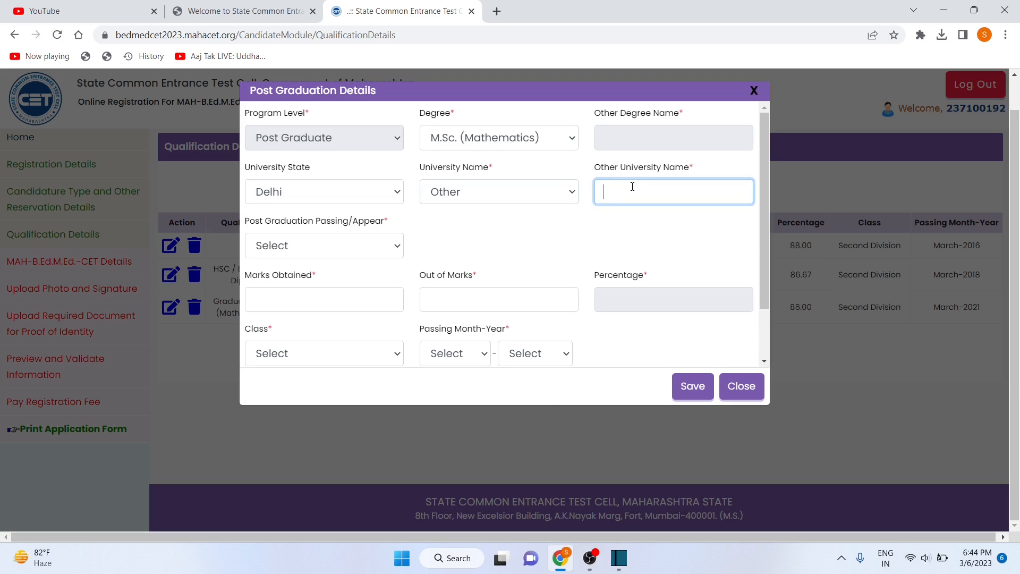
pyautogui.press('capslock')
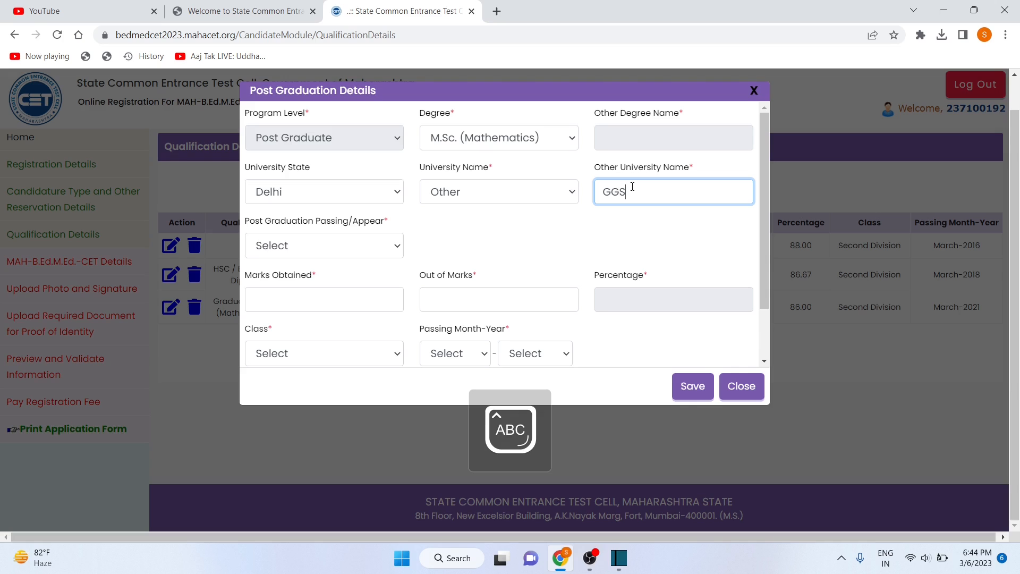
pyautogui.press('capslock')
pyautogui.press('capslock')
pyautogui.write('GGSIPU')
pyautogui.press('capslock')
pyautogui.click(308, 246)
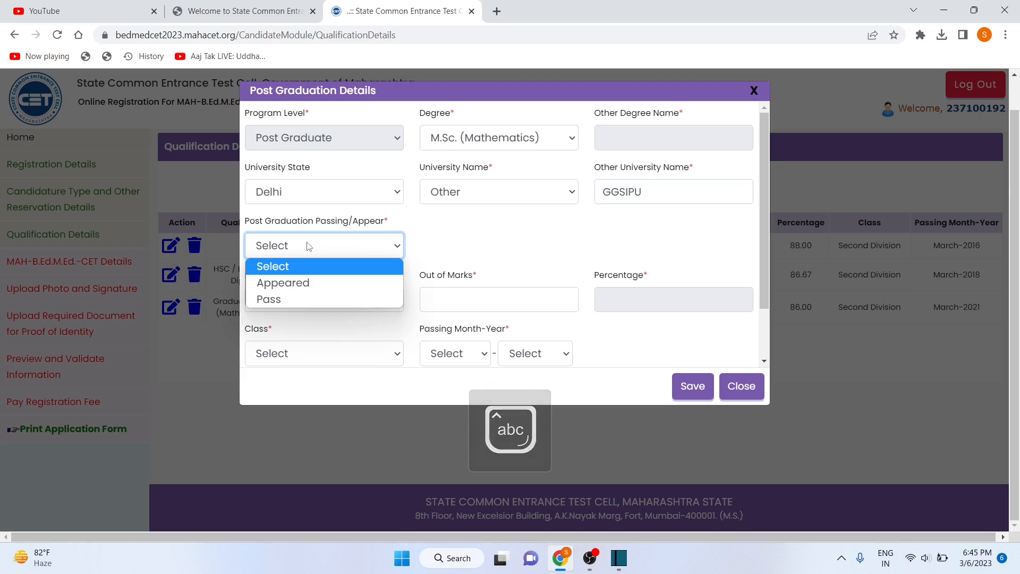
pyautogui.click(297, 289)
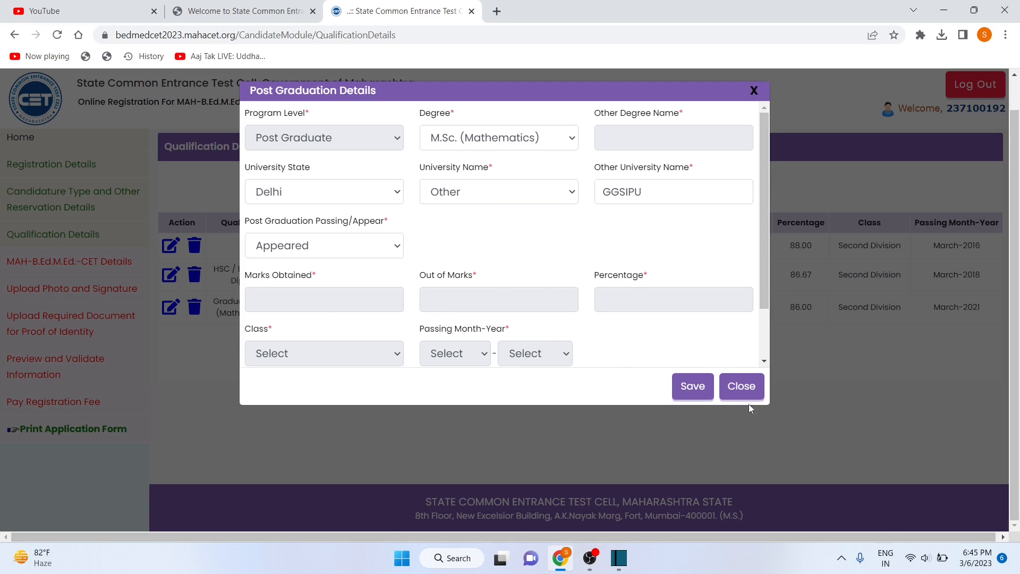
# Add Mathematics as specialization, save the post-graduation, and continue with Save & Next
pyautogui.click(703, 391)
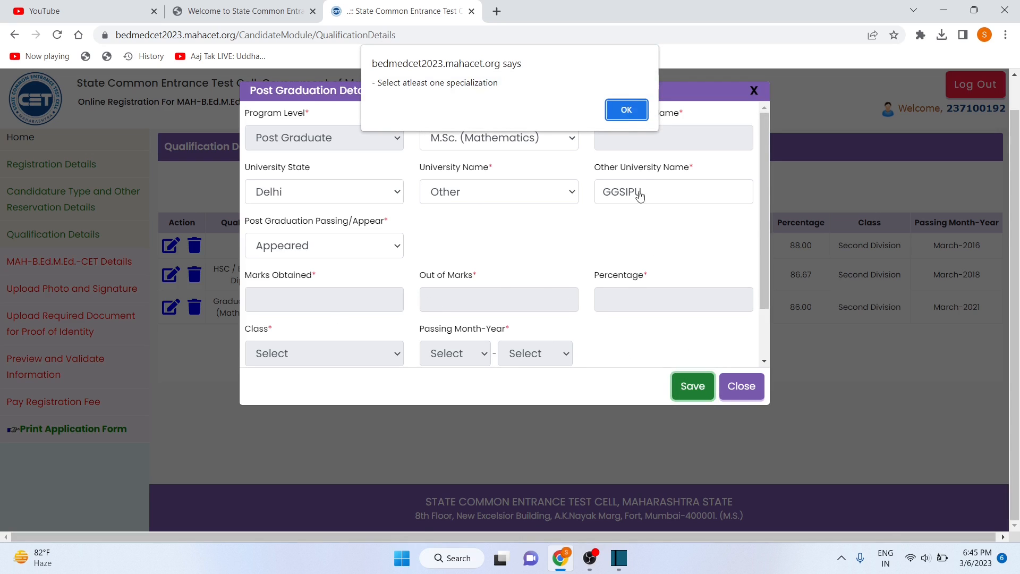
pyautogui.click(619, 112)
pyautogui.scroll(-2, 526, 223)
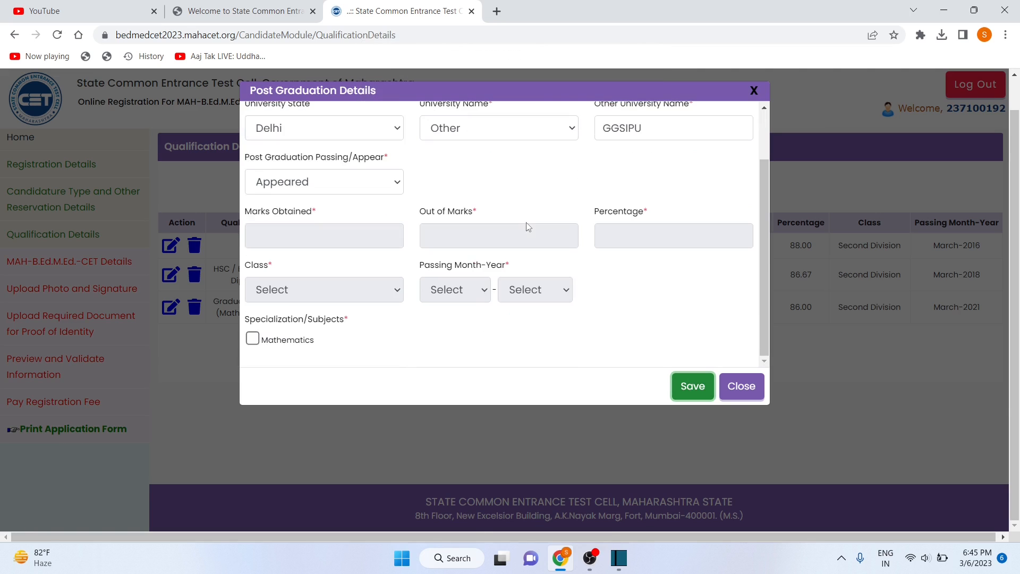
pyautogui.click(252, 339)
pyautogui.click(689, 393)
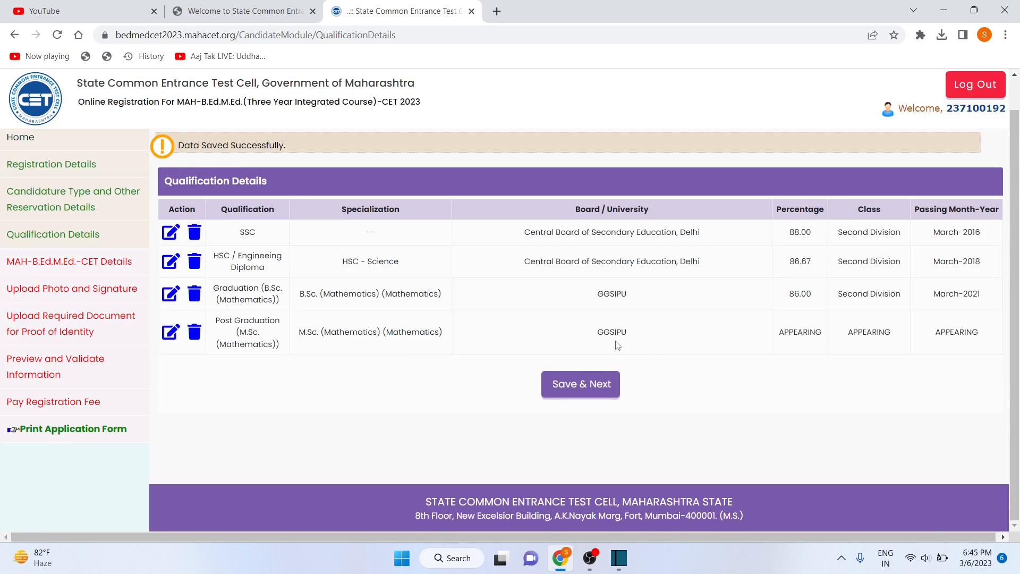
pyautogui.click(574, 392)
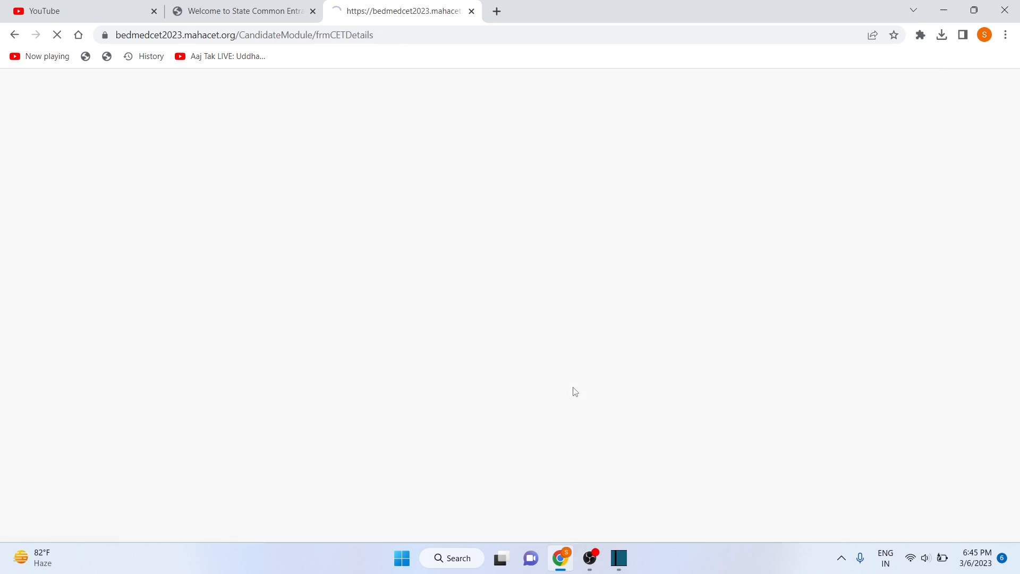
# Choose Pune, Mumbai City and Kolhapur as exam centre preferences and save them
pyautogui.scroll(-1, 456, 371)
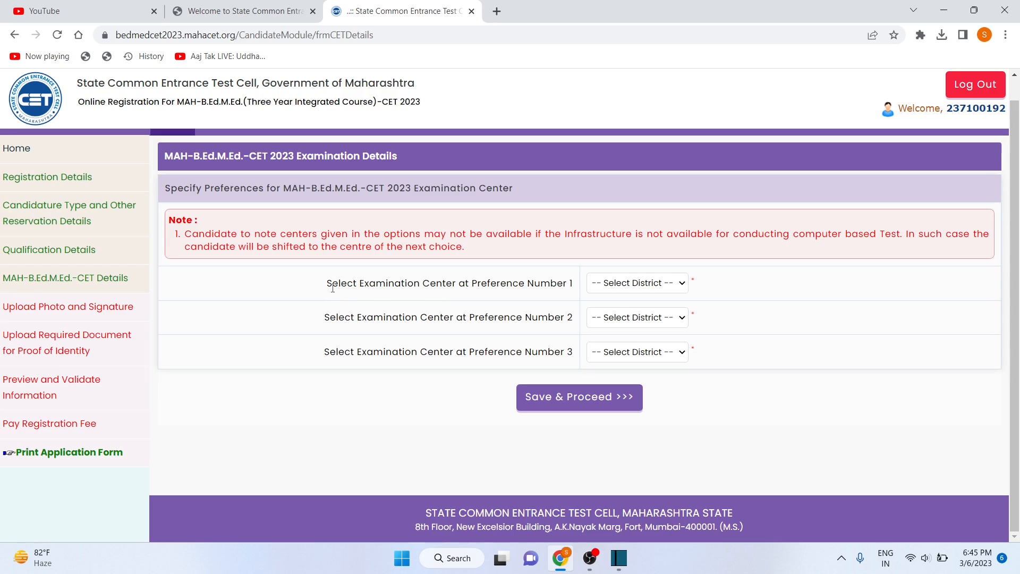
pyautogui.click(659, 289)
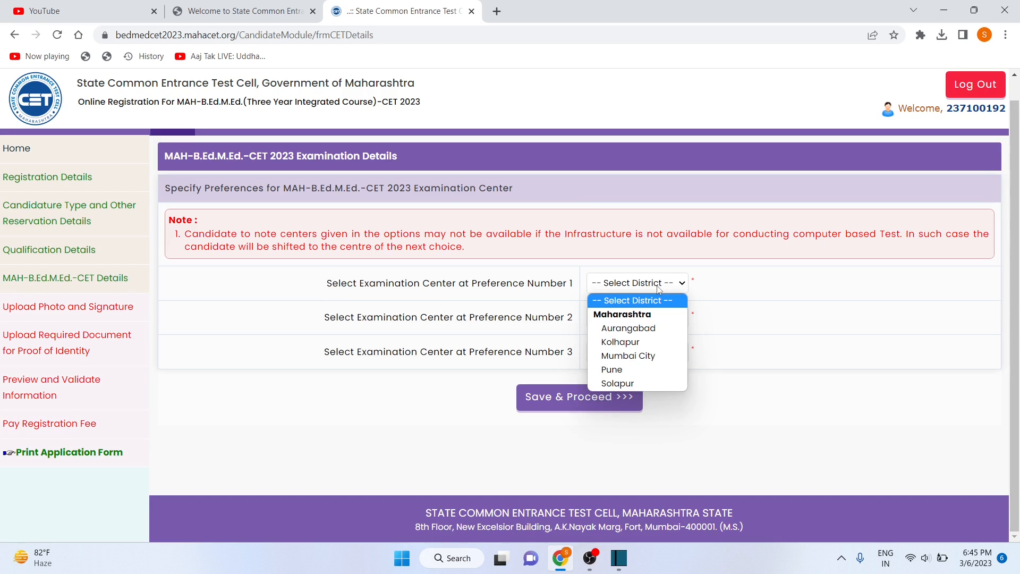
pyautogui.click(630, 371)
pyautogui.click(637, 319)
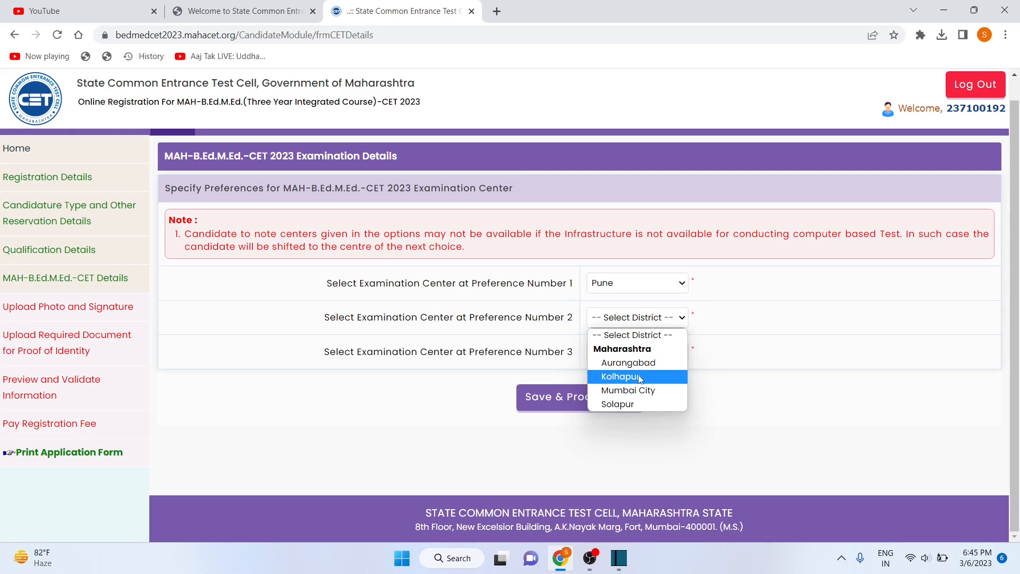
pyautogui.click(641, 391)
pyautogui.click(654, 353)
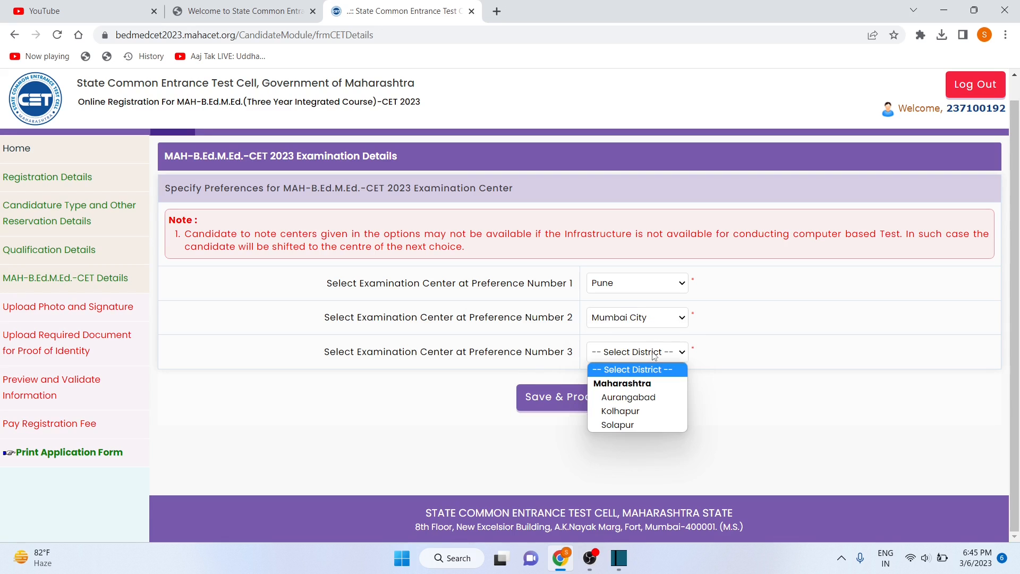
pyautogui.click(641, 411)
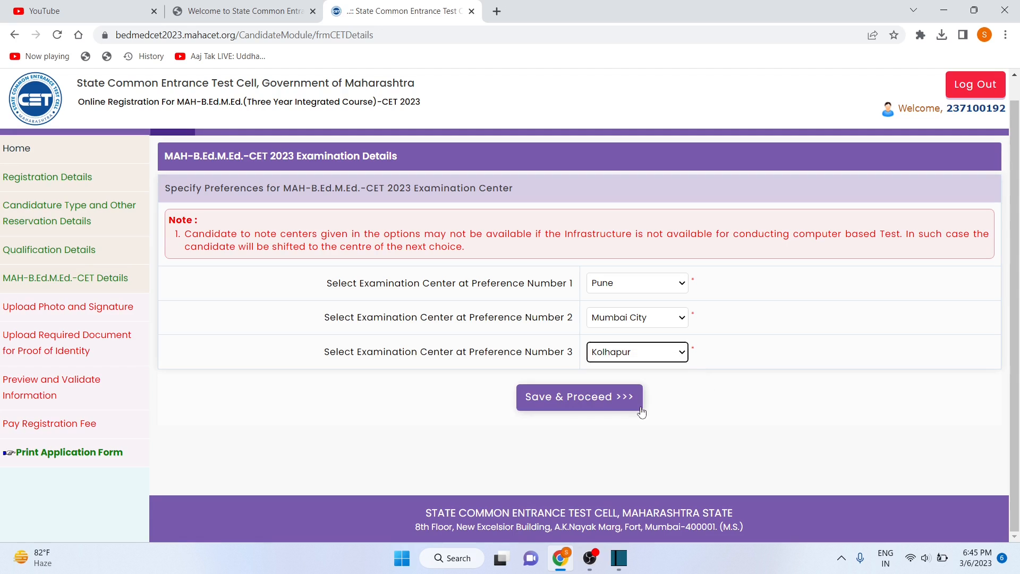
pyautogui.click(608, 394)
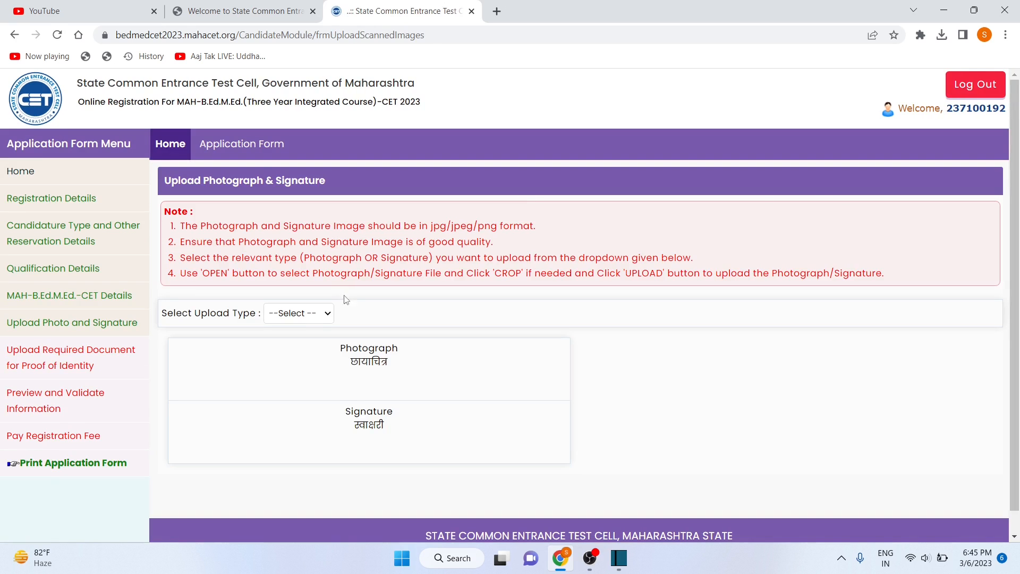
pyautogui.click(306, 319)
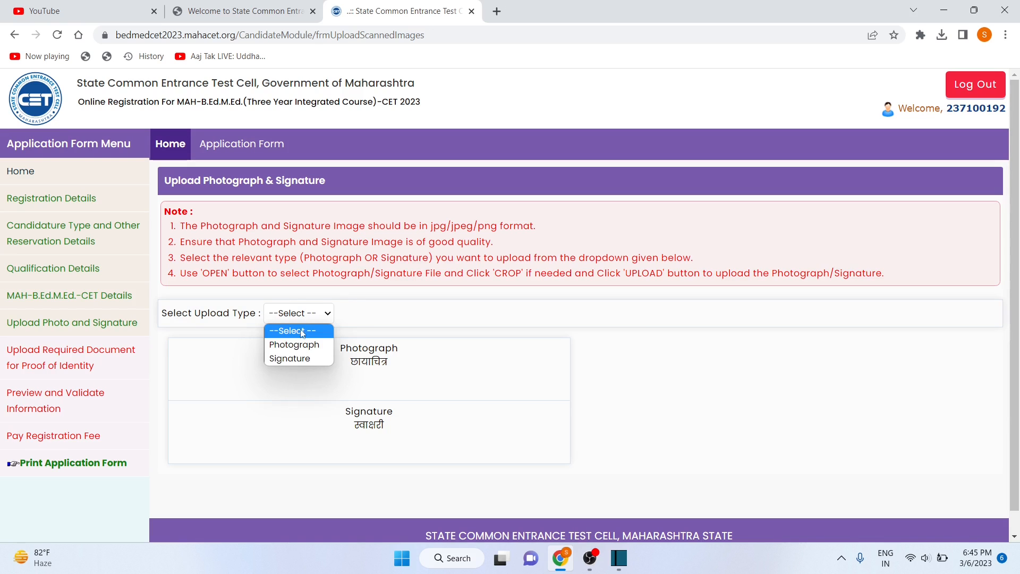
# Choose Photograph as the upload type, select Ak.jpg, and upload it as the photo
pyautogui.click(304, 348)
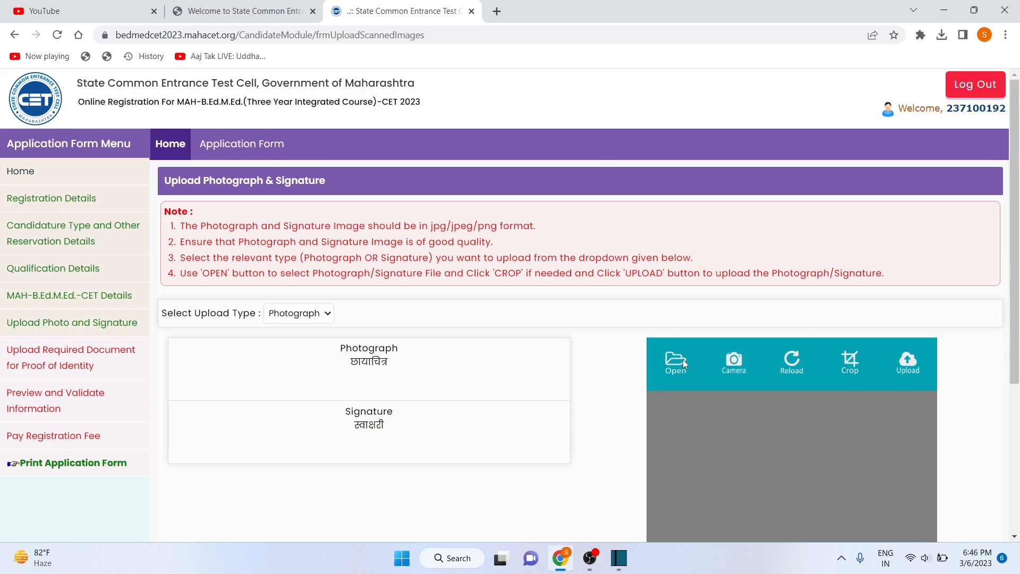
pyautogui.click(684, 360)
pyautogui.write('A')
pyautogui.press('capslock')
pyautogui.write('k')
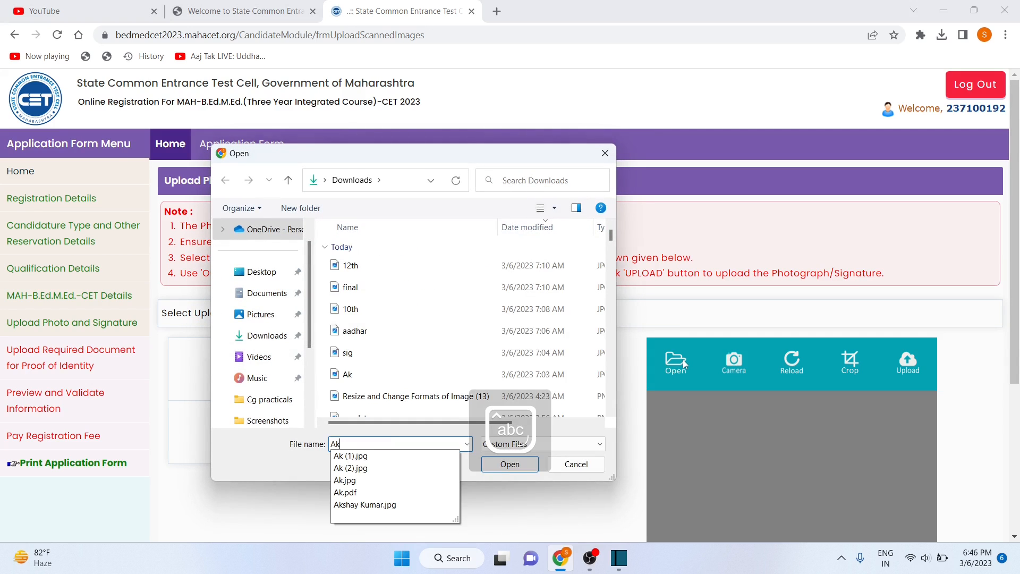
pyautogui.click(372, 480)
pyautogui.click(512, 470)
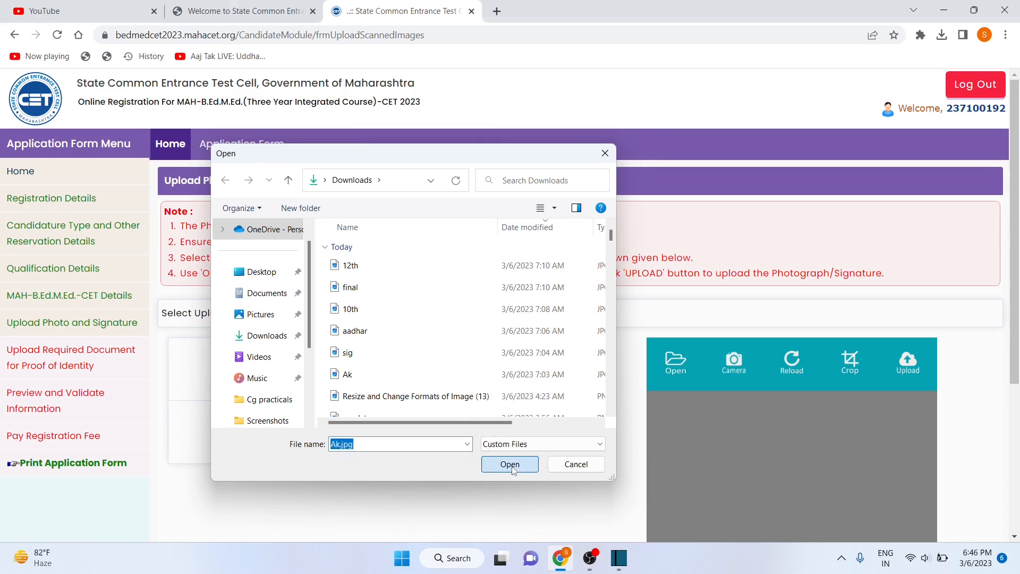
pyautogui.scroll(-4, 723, 435)
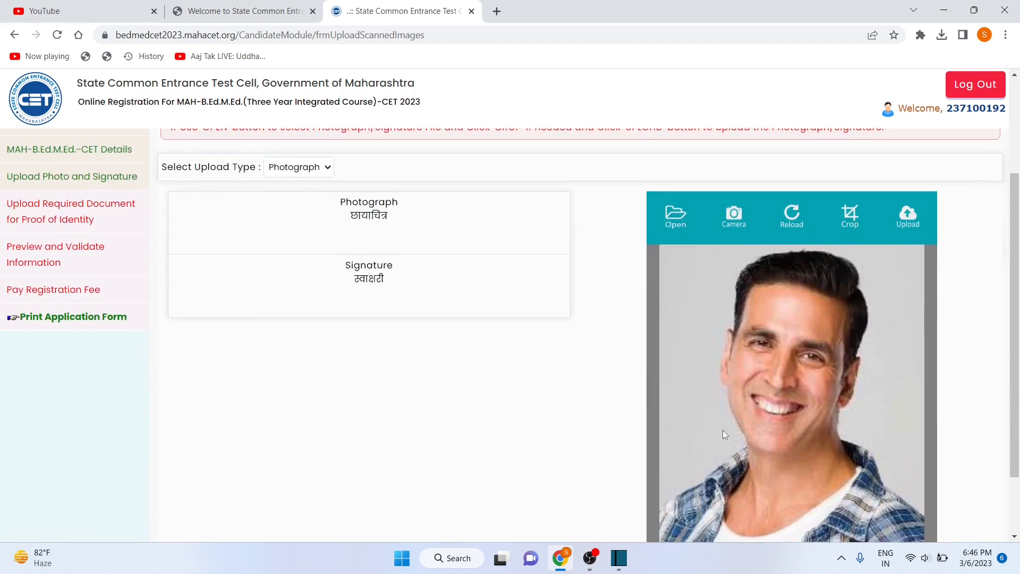
pyautogui.click(905, 171)
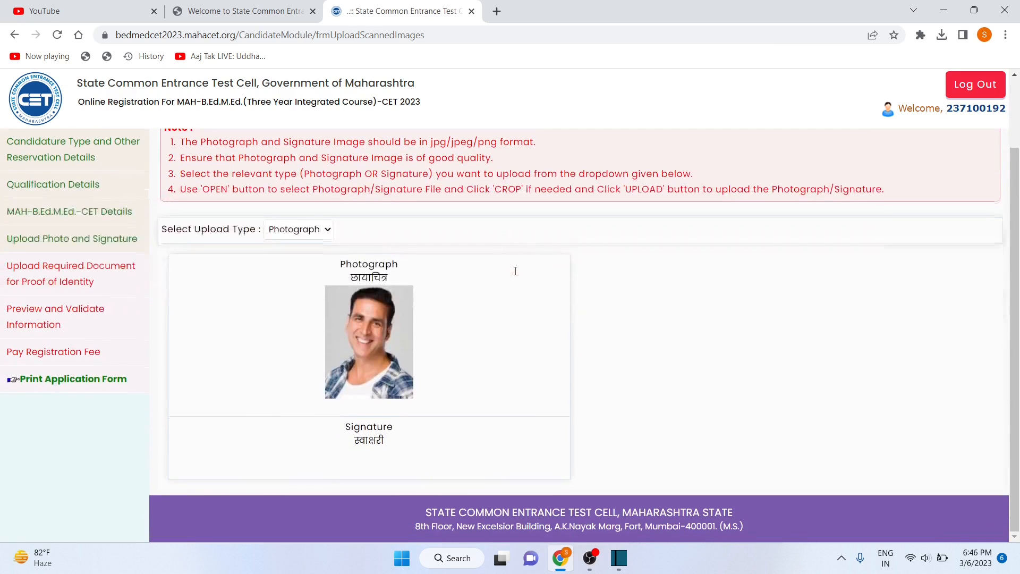
pyautogui.click(304, 230)
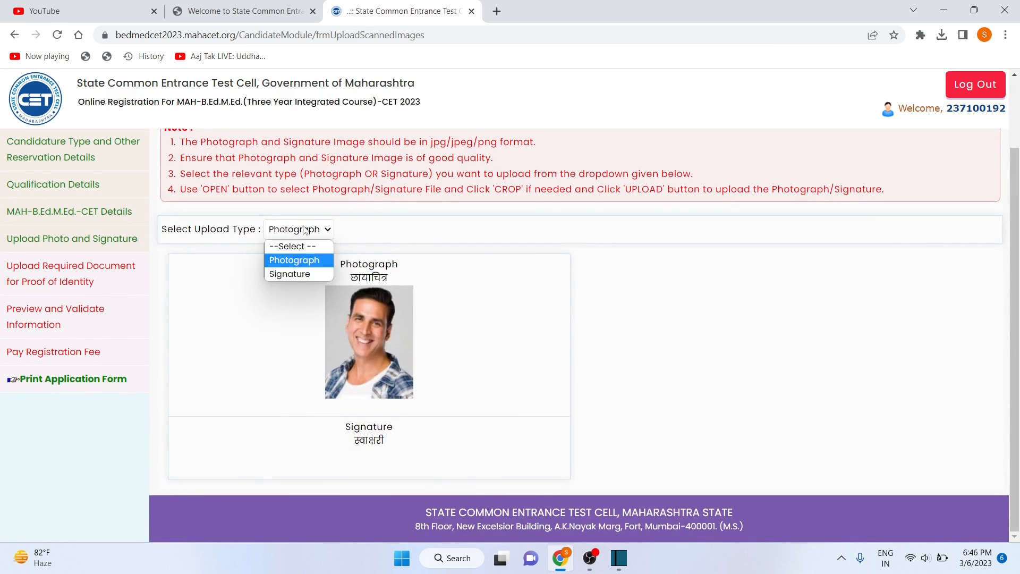
# Upload sign.jpg as the signature, then Save & Proceed to the identity document page
pyautogui.click(295, 272)
pyautogui.click(678, 273)
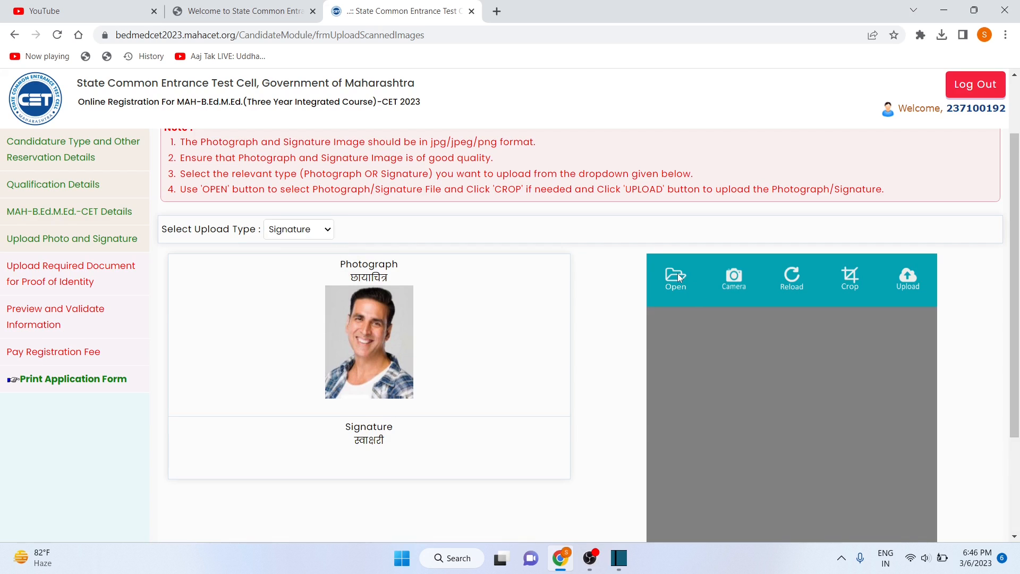
pyautogui.write('Sign')
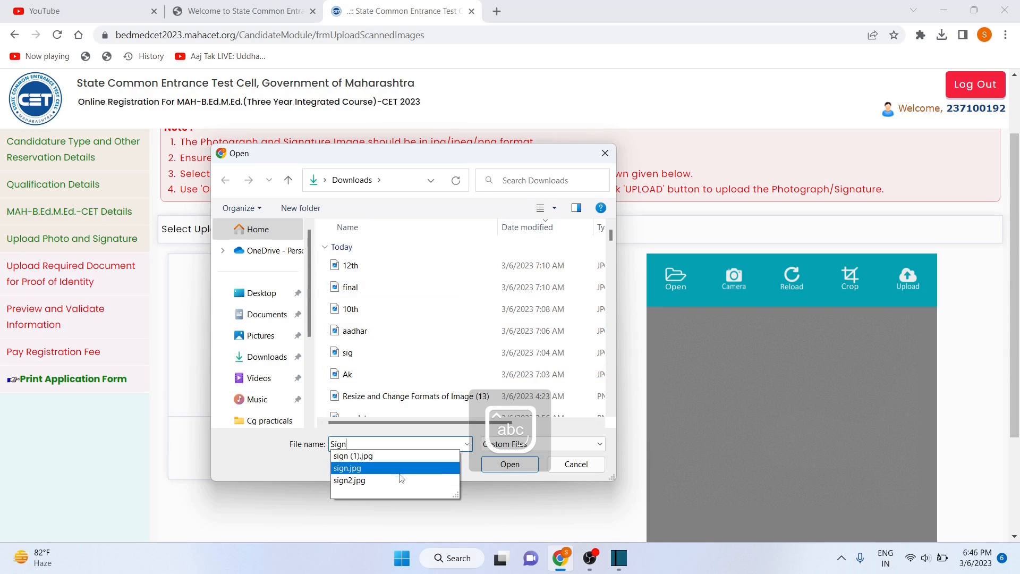
pyautogui.click(400, 475)
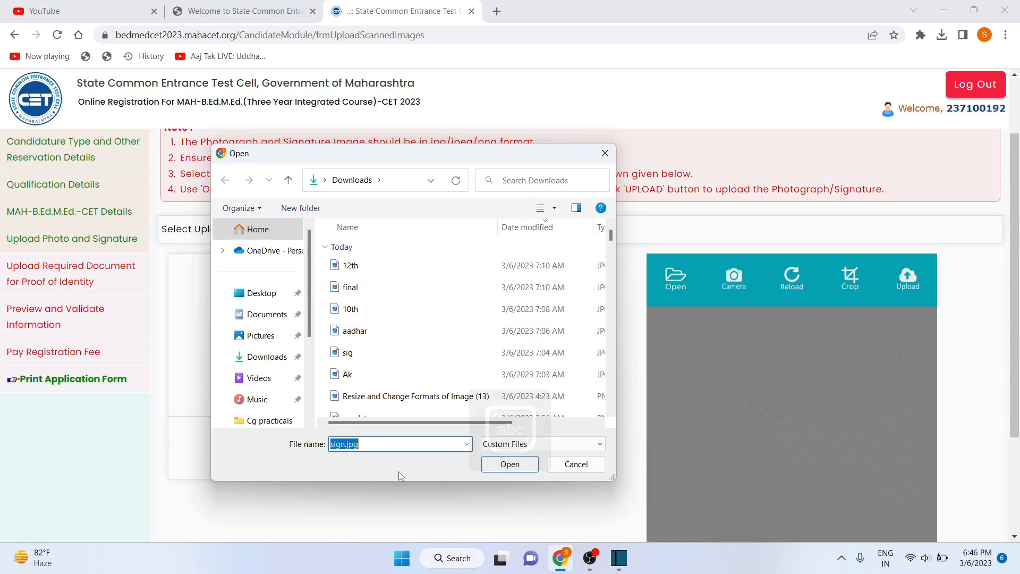
pyautogui.click(505, 464)
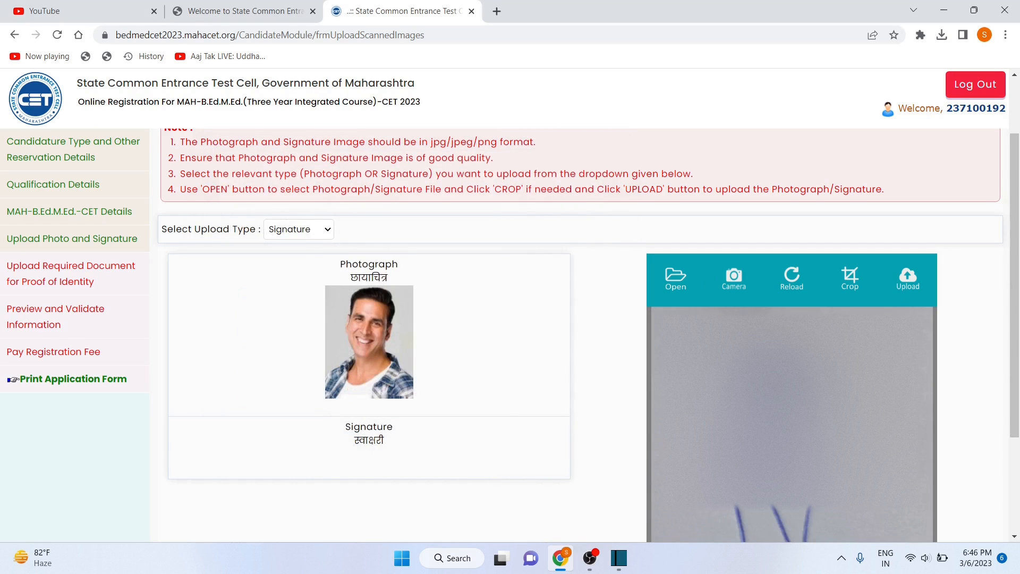
pyautogui.scroll(-1, 584, 335)
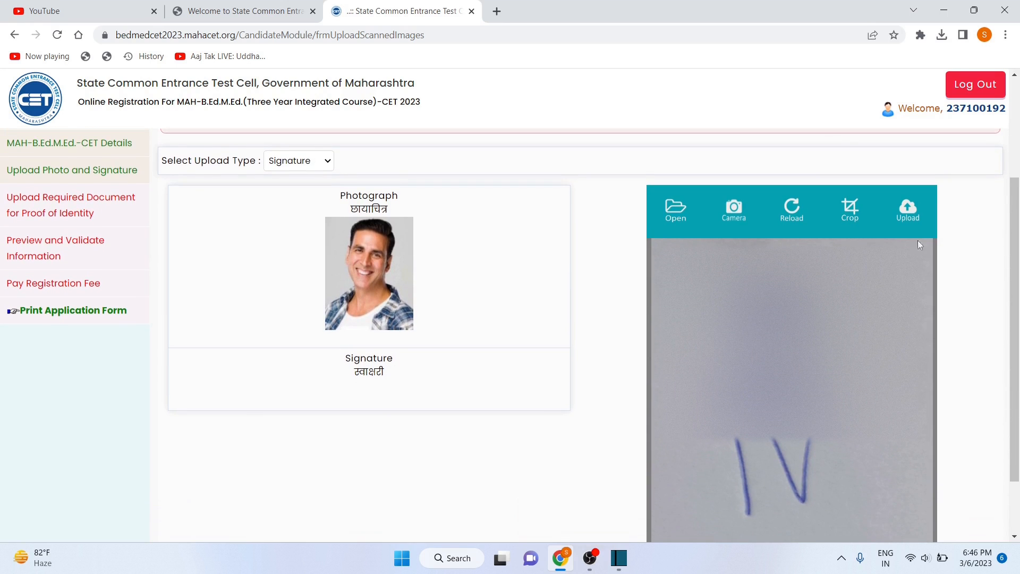
pyautogui.click(909, 208)
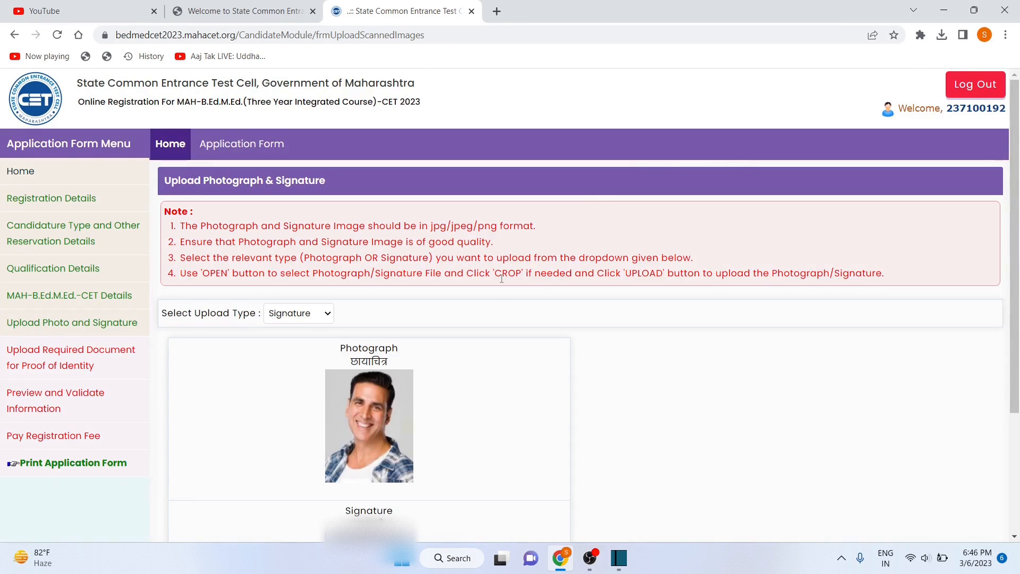
pyautogui.scroll(-1, 502, 279)
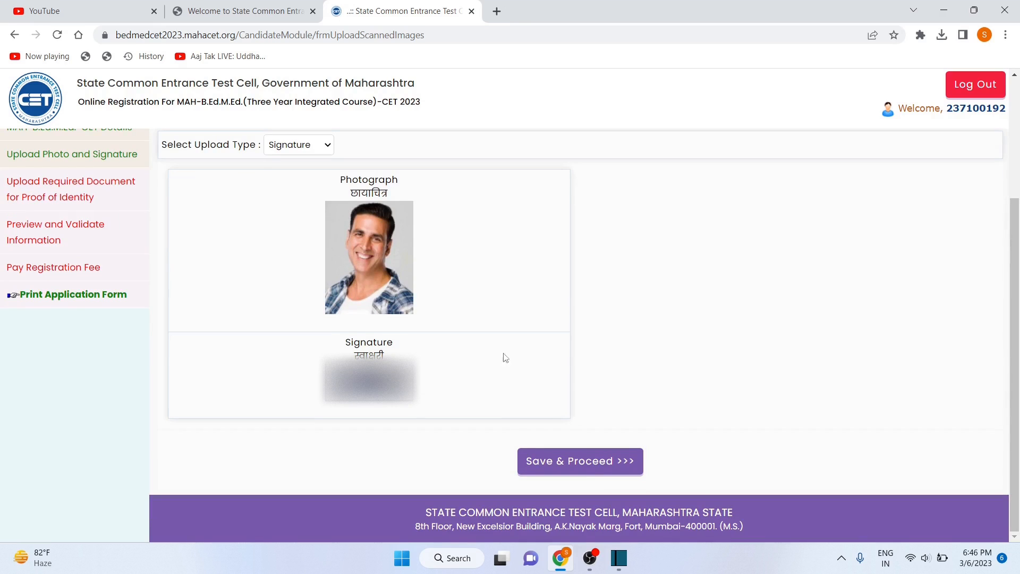
pyautogui.click(590, 464)
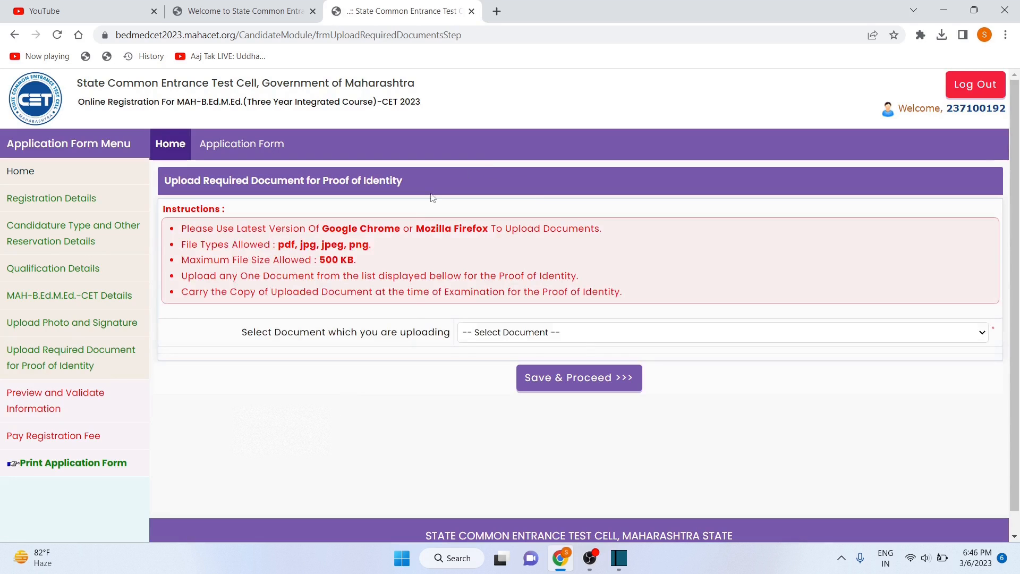
# Select Aadhaar Card as identity proof, upload the file final, and continue to the preview
pyautogui.click(515, 335)
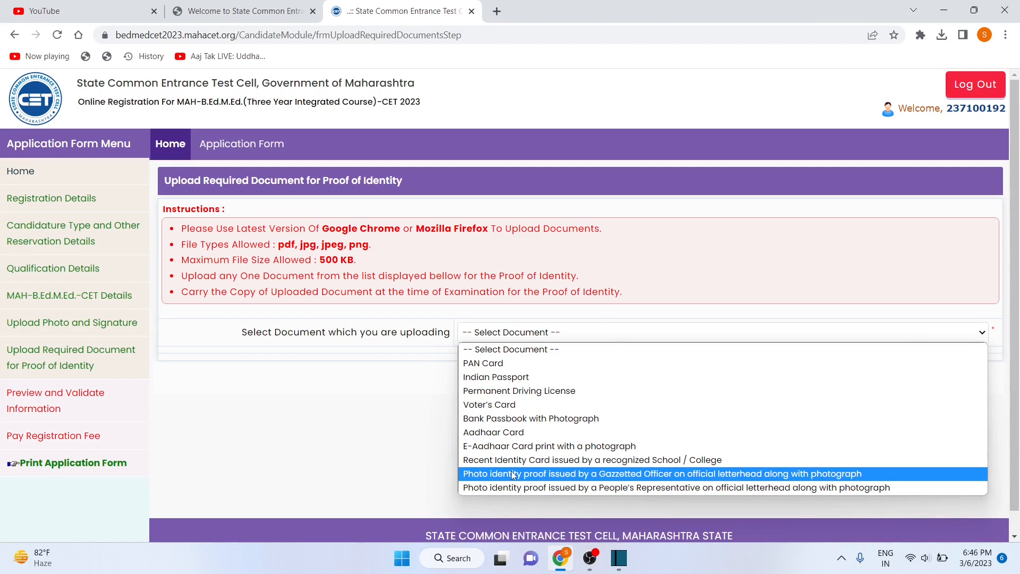
pyautogui.click(512, 433)
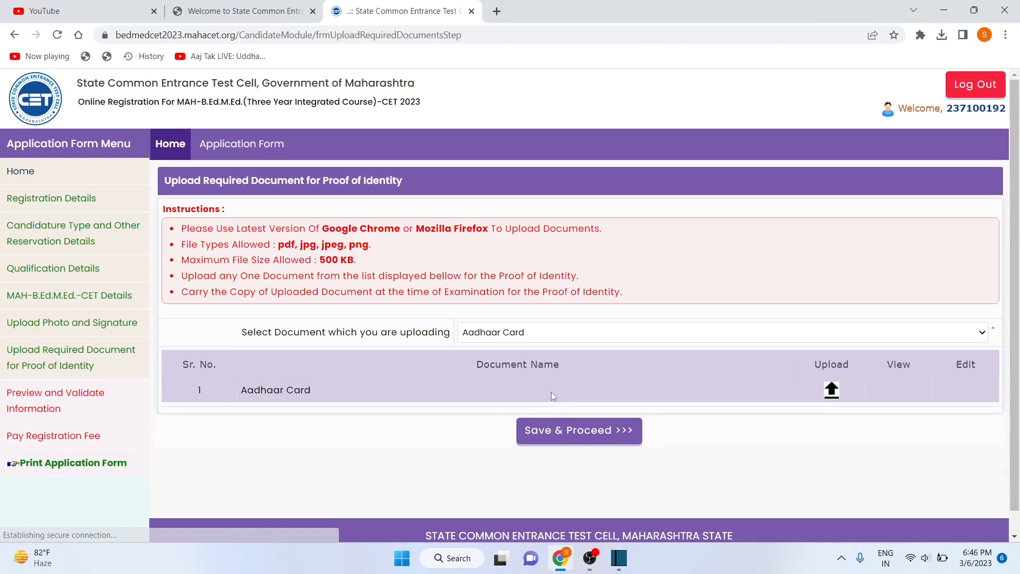
pyautogui.click(832, 390)
pyautogui.click(244, 269)
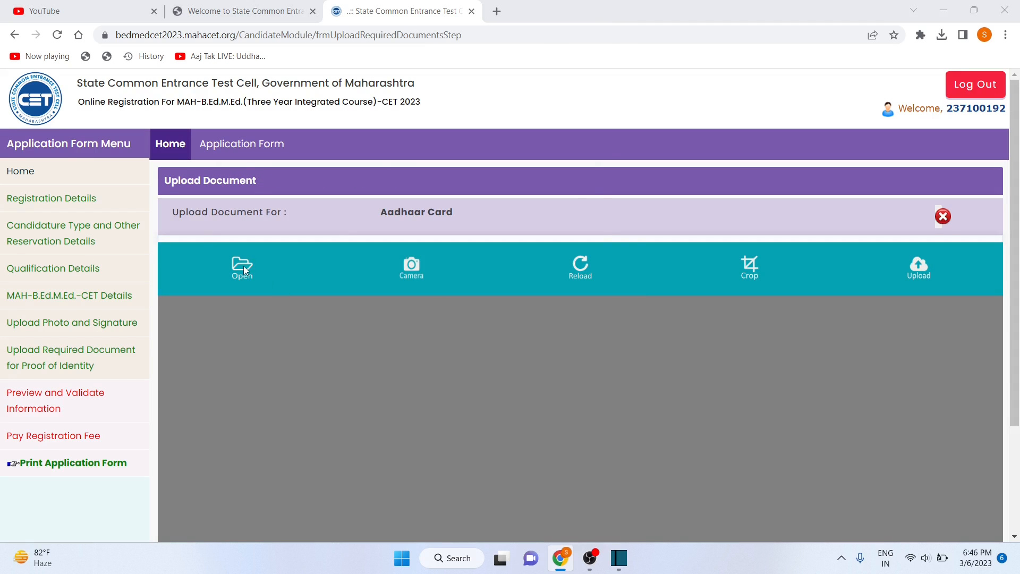
pyautogui.write('Aadh')
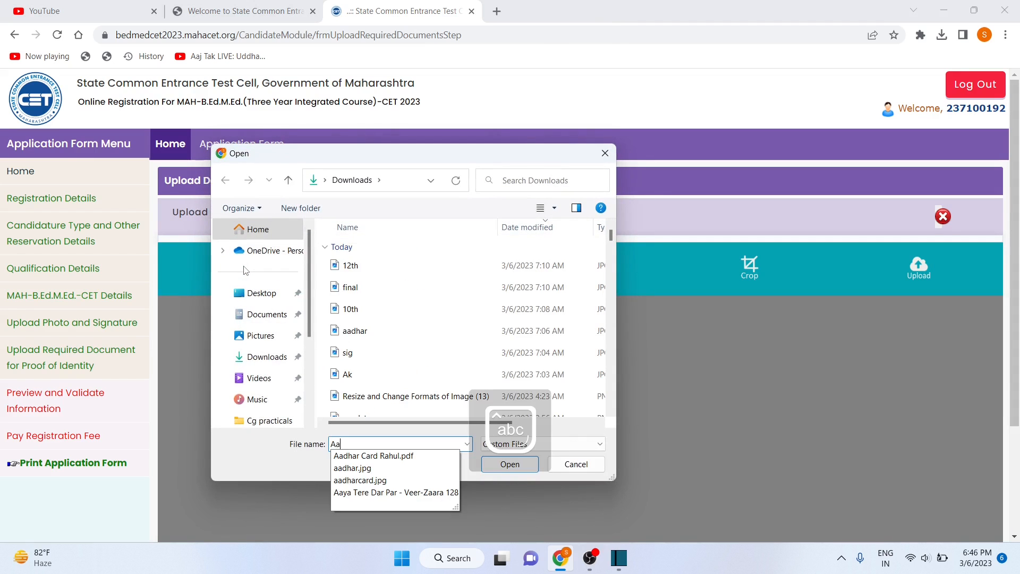
pyautogui.click(373, 289)
pyautogui.click(514, 470)
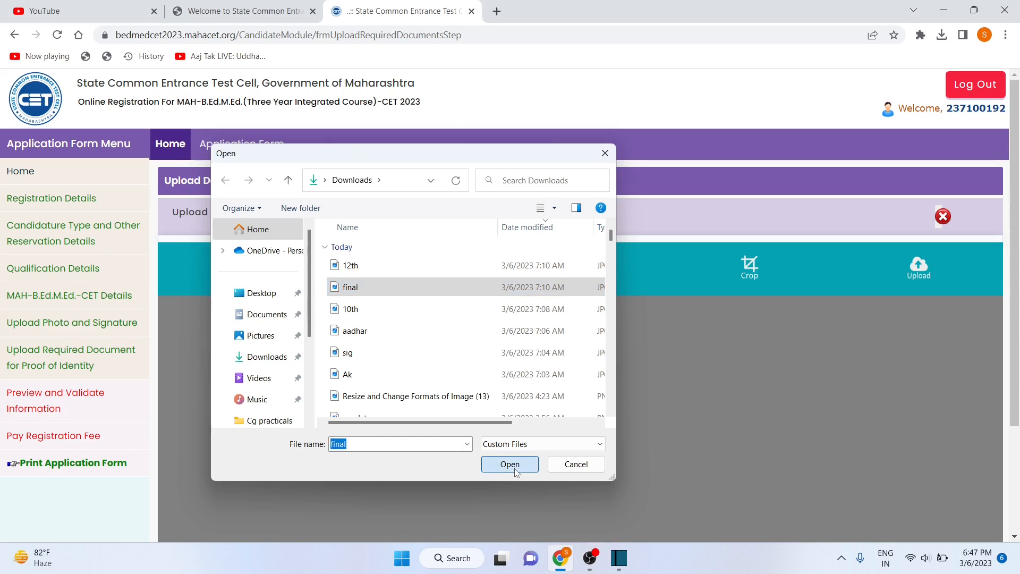
pyautogui.scroll(-3, 533, 465)
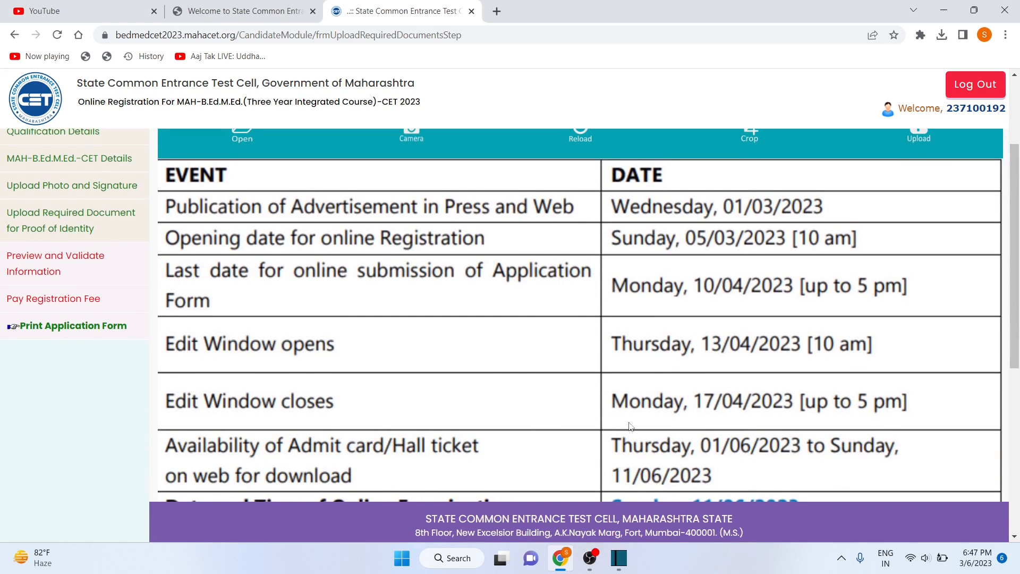
pyautogui.scroll(-3, 648, 410)
pyautogui.scroll(4, 648, 410)
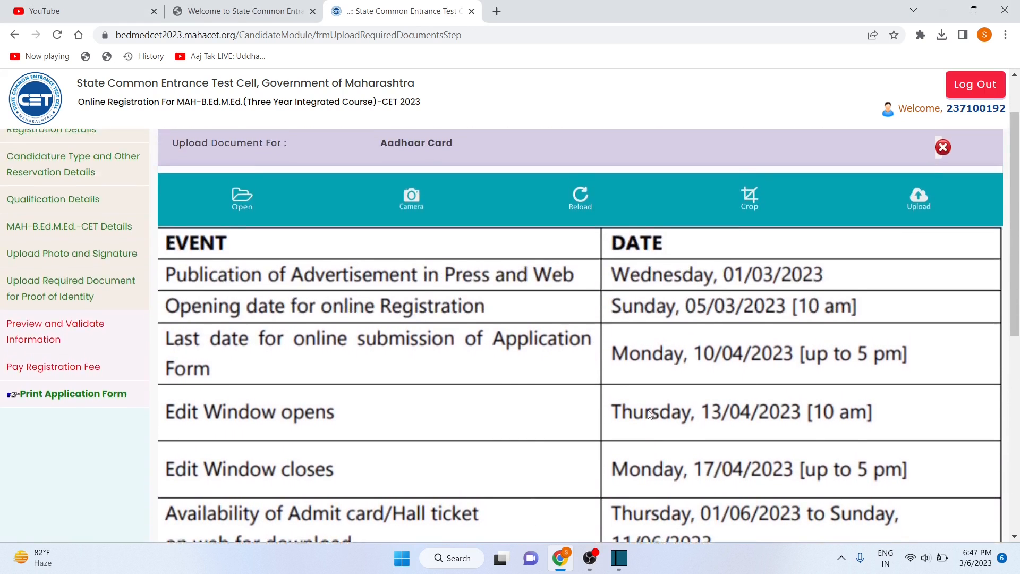
pyautogui.click(919, 212)
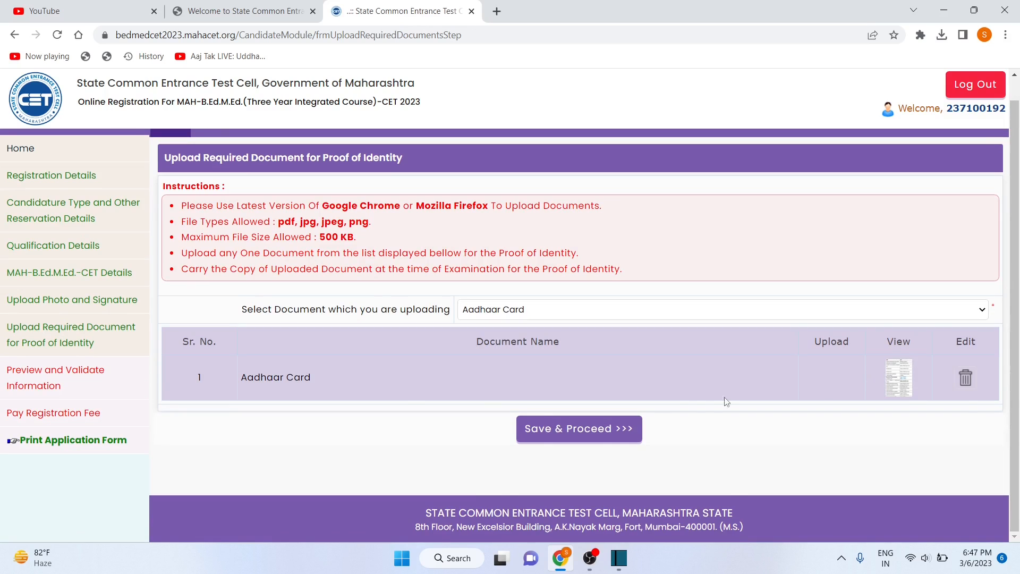
pyautogui.click(568, 427)
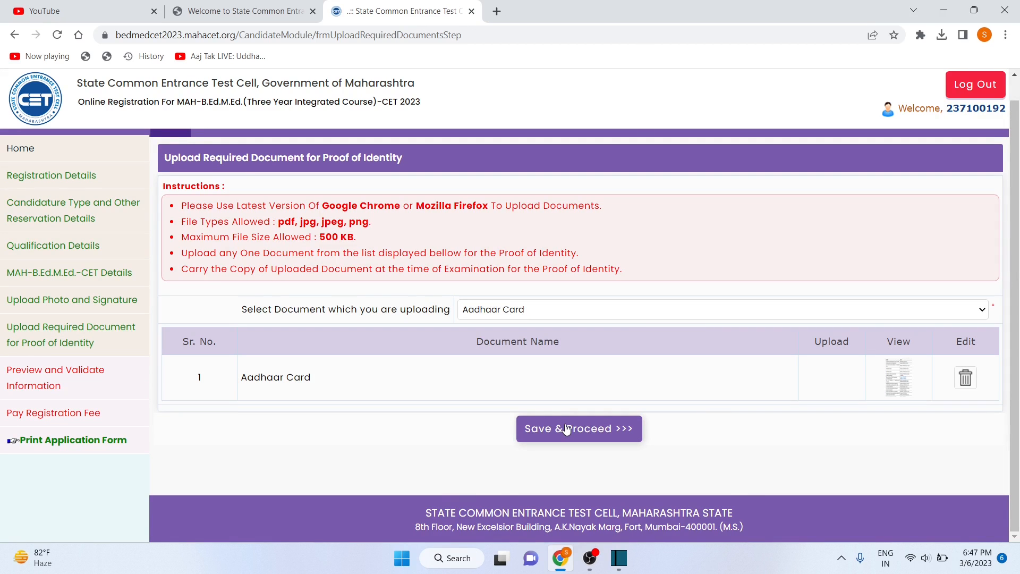
# Scroll through the full application preview and choose Proceed for Payment
pyautogui.scroll(-3, 398, 350)
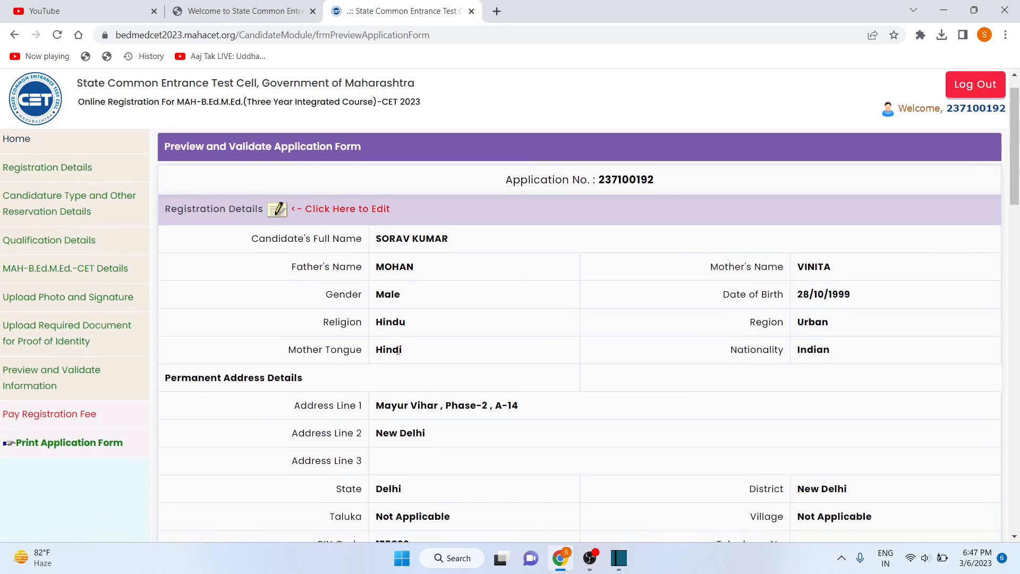
pyautogui.scroll(-5, 399, 351)
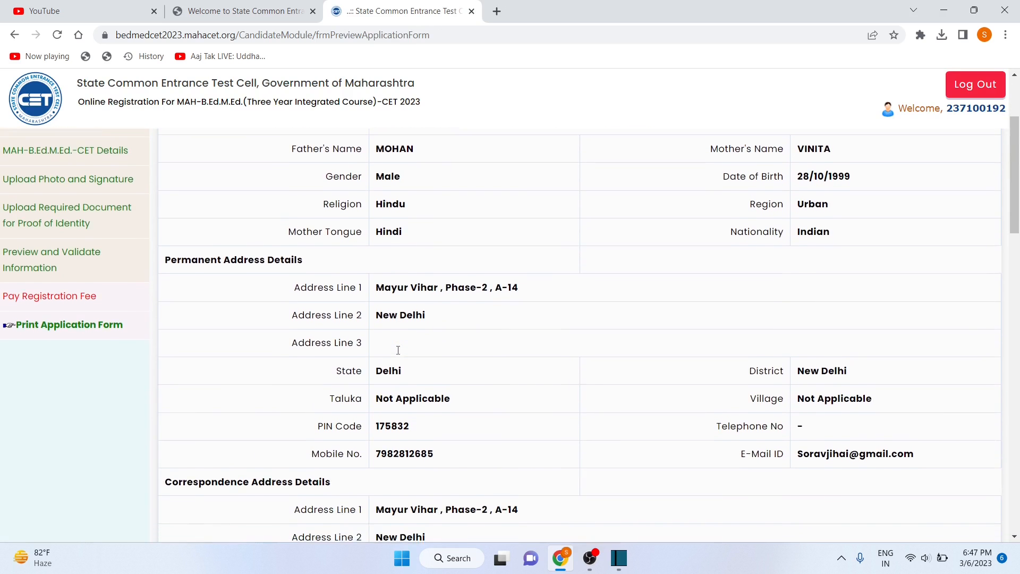
pyautogui.scroll(-7, 398, 354)
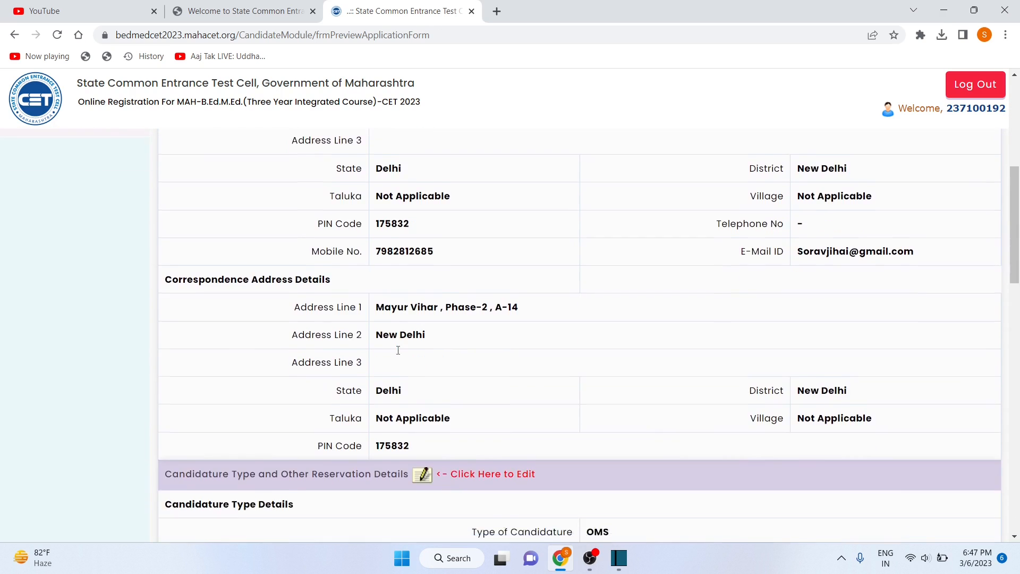
pyautogui.scroll(-5, 399, 355)
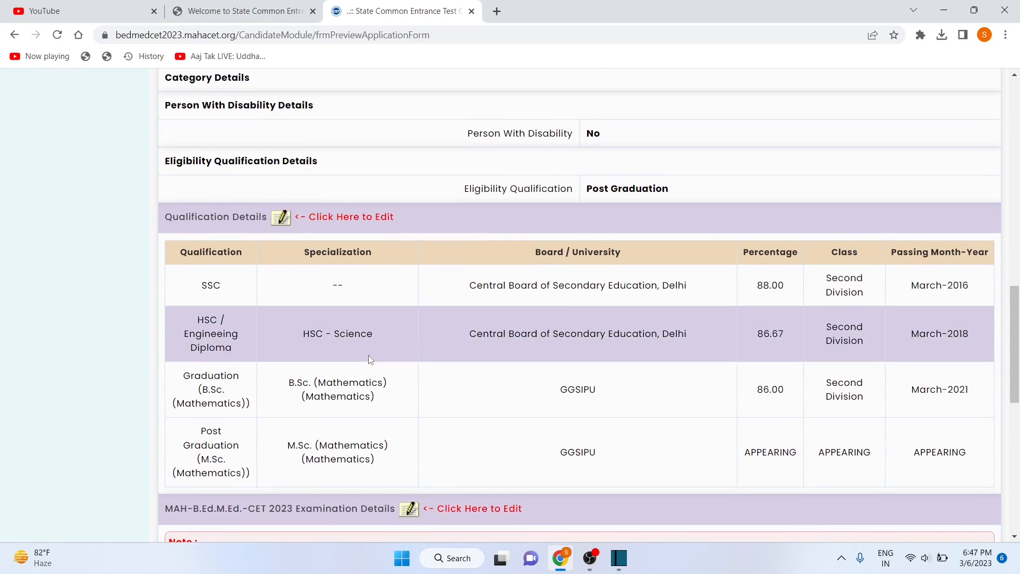
pyautogui.scroll(-3, 369, 356)
pyautogui.scroll(-2, 370, 355)
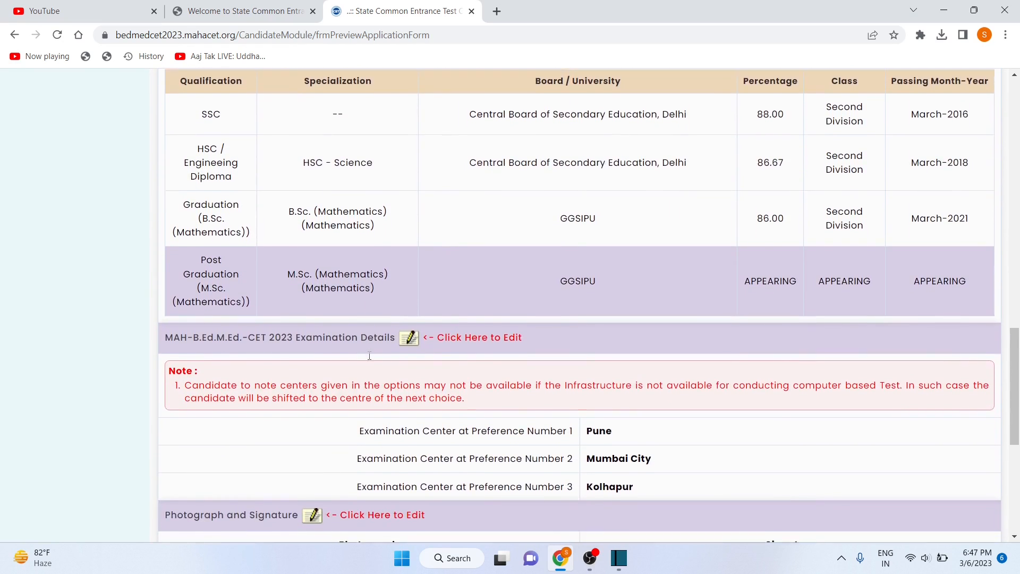
pyautogui.scroll(-3, 371, 317)
pyautogui.scroll(-3, 371, 318)
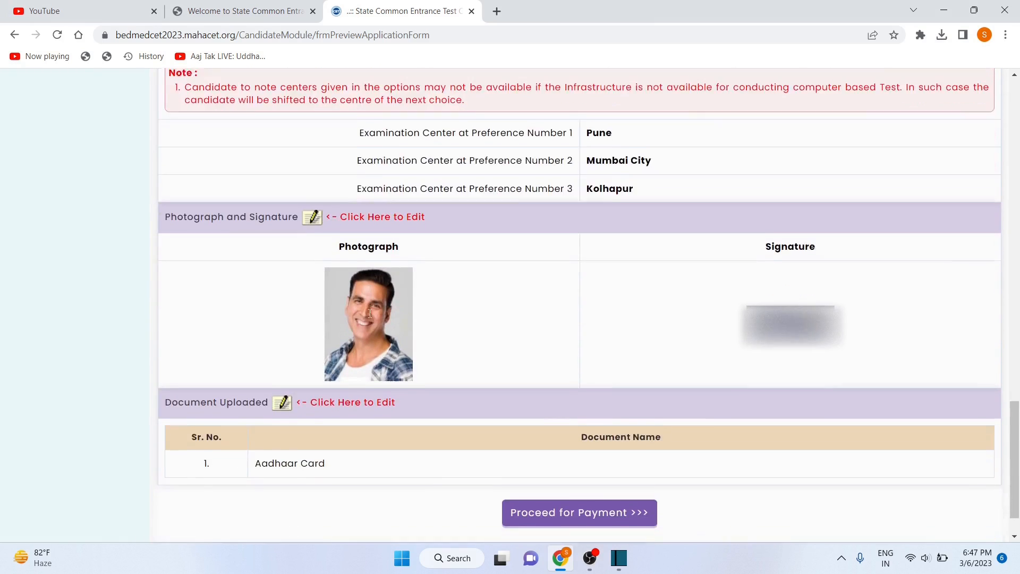
pyautogui.click(609, 460)
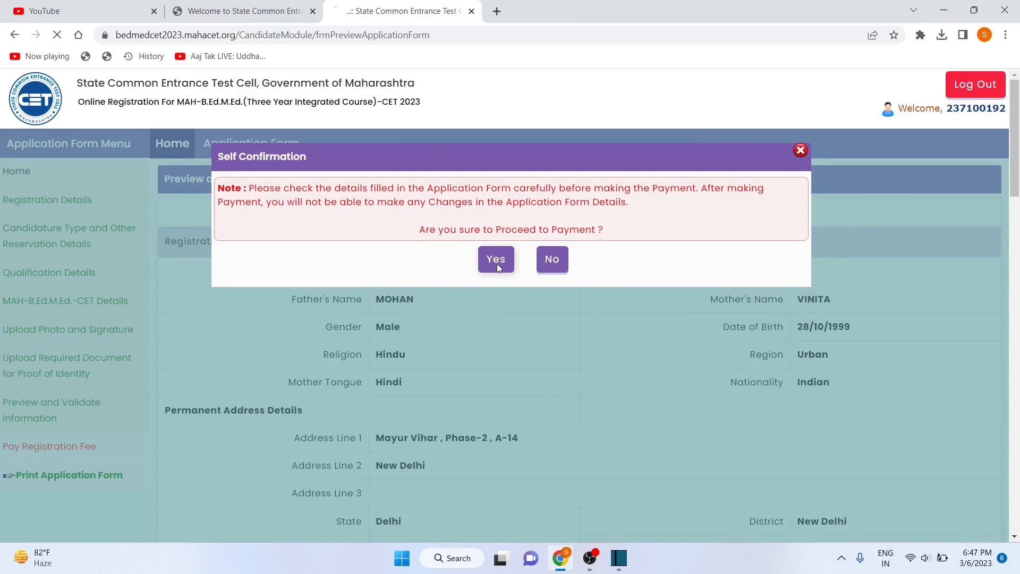
# Confirm with Yes, tick the ₹1000 Registration Fee in the Fee Cart, and proceed to payment
pyautogui.click(497, 263)
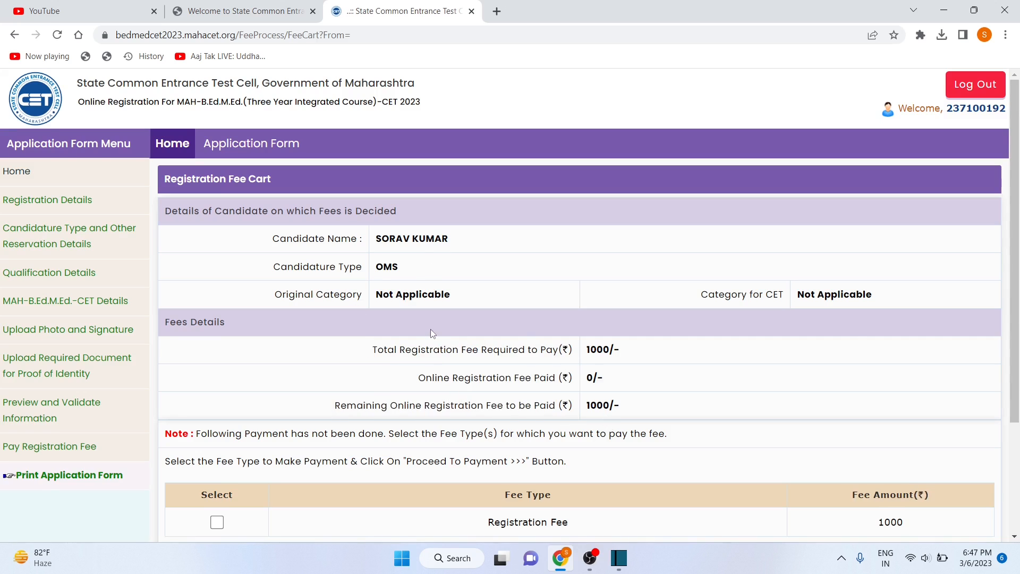
pyautogui.scroll(-3, 431, 330)
pyautogui.click(217, 372)
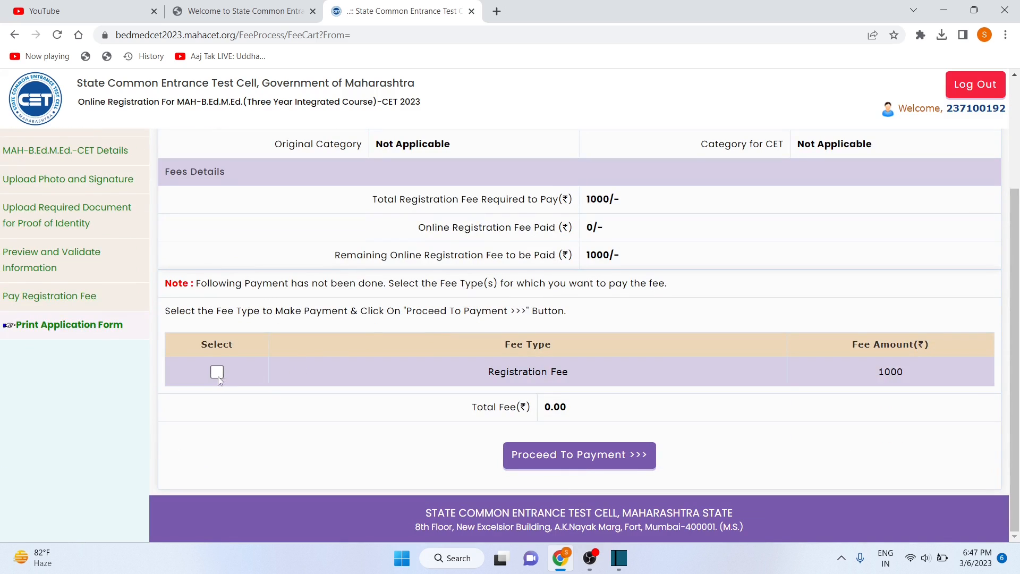
pyautogui.click(554, 455)
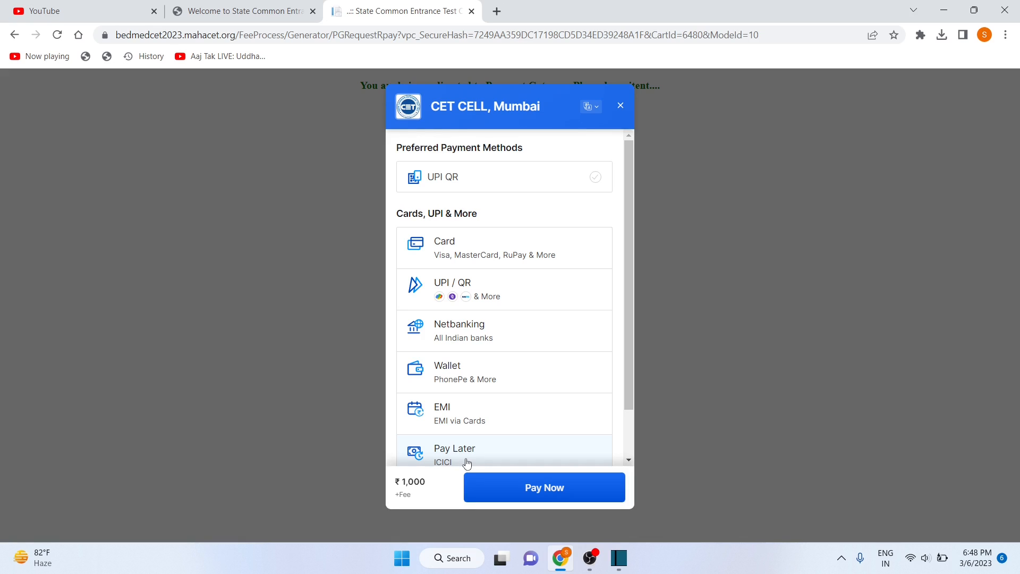
# Pay by UPI QR and accept the fees breakup for ₹1,005.90
pyautogui.scroll(-1, 481, 376)
pyautogui.scroll(1, 481, 377)
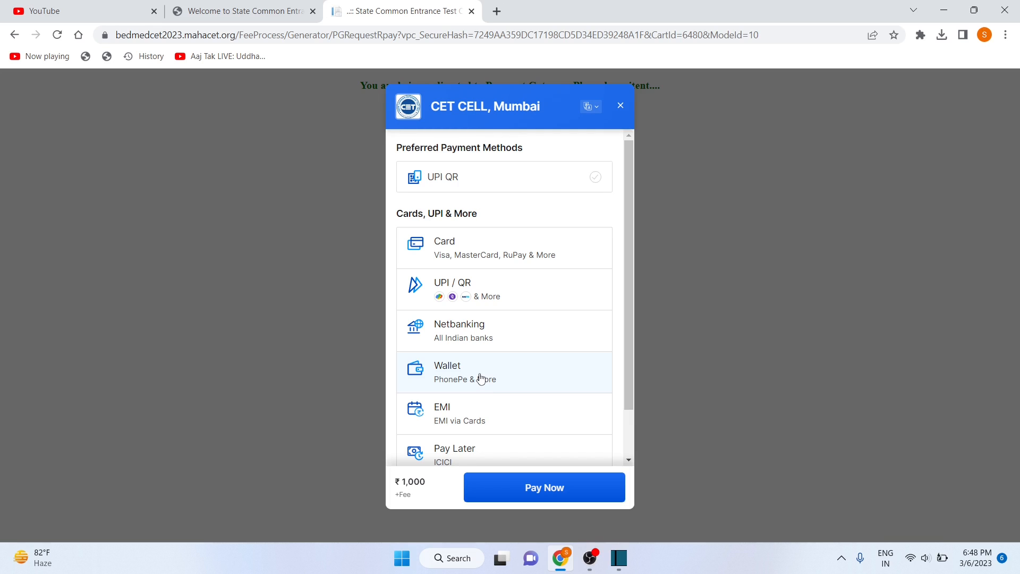
pyautogui.scroll(-1, 457, 215)
pyautogui.scroll(1, 458, 215)
pyautogui.click(441, 180)
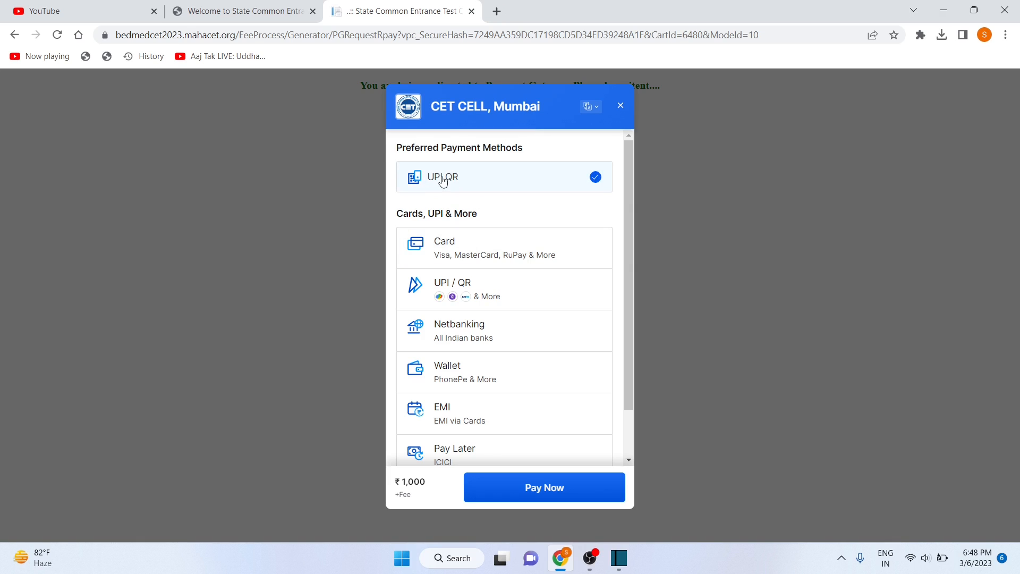
pyautogui.click(560, 500)
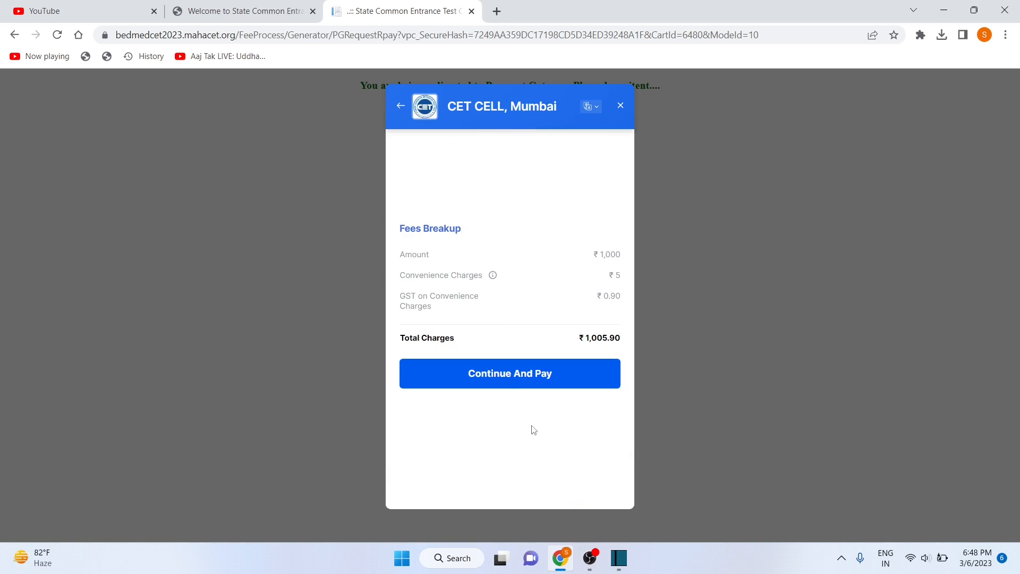
pyautogui.click(508, 379)
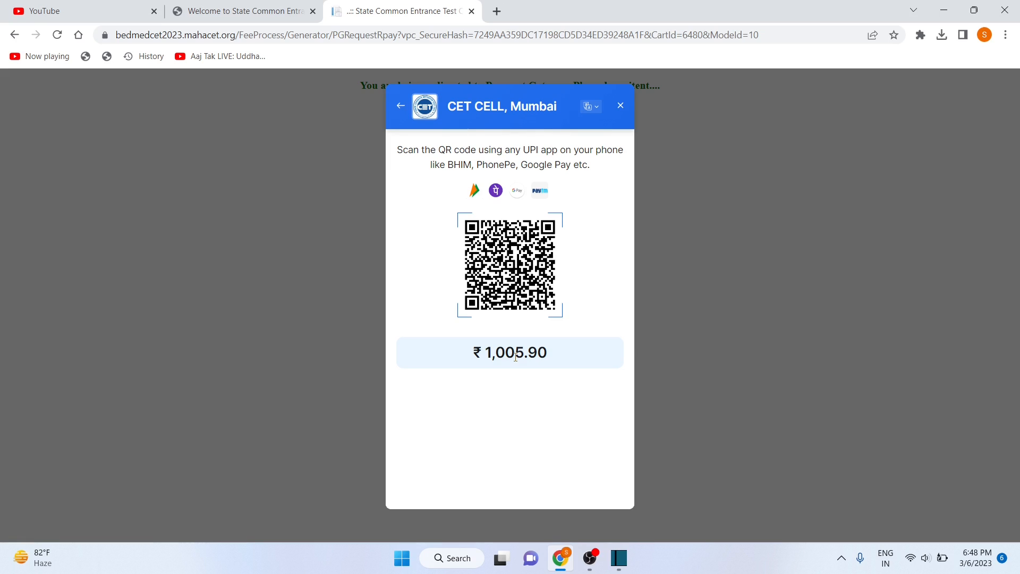
# Cancel the QR payment and close the gateway to return to the Pay Registration Fee page
pyautogui.moveTo(515, 357); pyautogui.dragTo(548, 356)
pyautogui.click(566, 370)
pyautogui.click(620, 106)
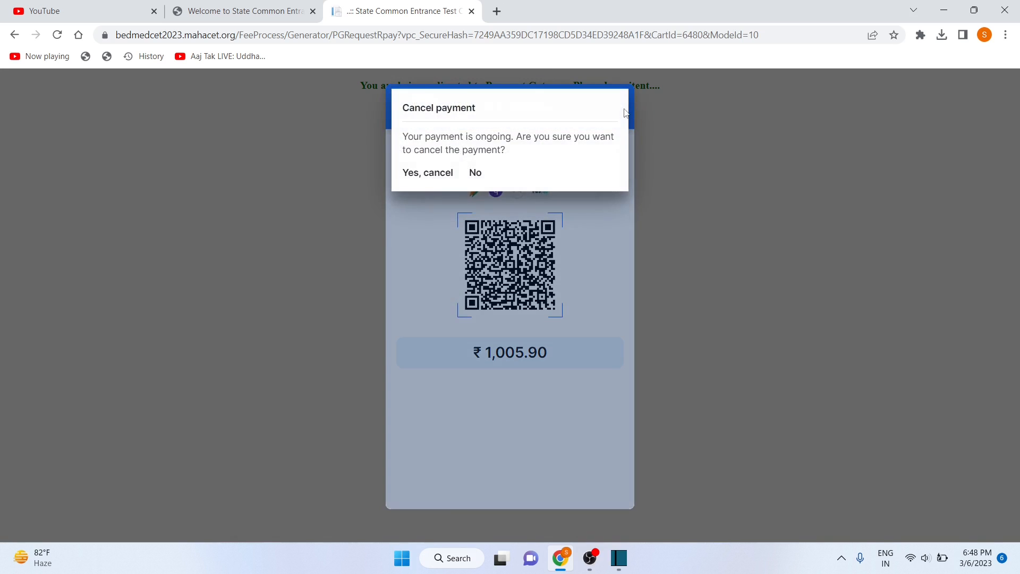
pyautogui.click(431, 173)
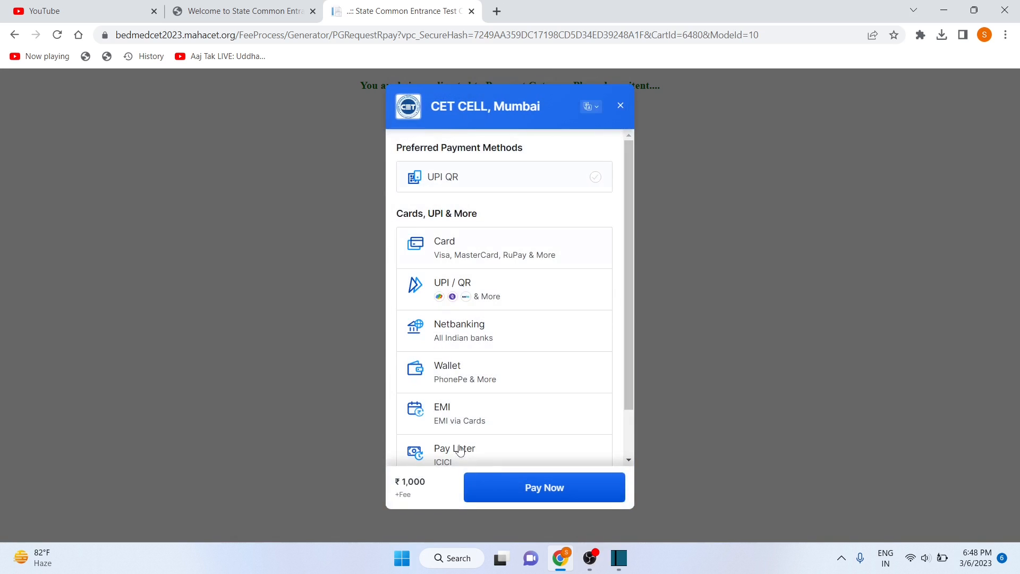
pyautogui.click(502, 484)
pyautogui.click(621, 106)
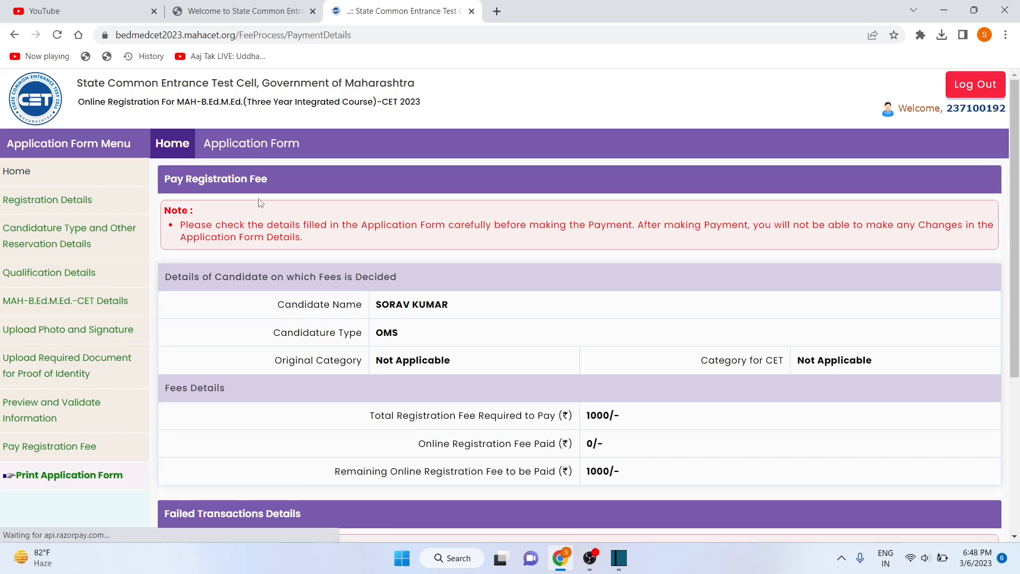
# Review the Failed status of the 1000.00 payment under Failed Transactions Details
pyautogui.scroll(-3, 261, 202)
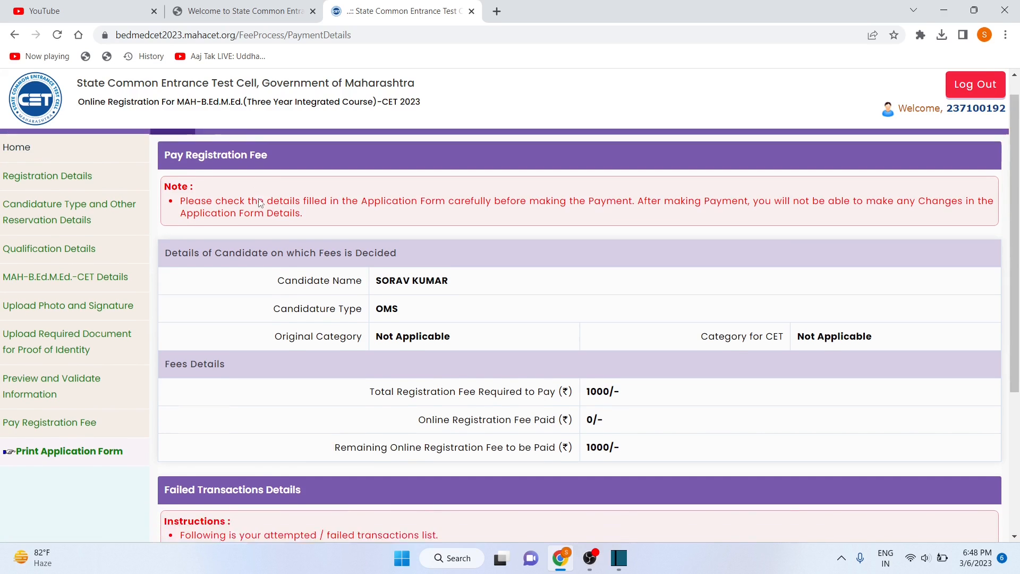
pyautogui.scroll(-2, 260, 198)
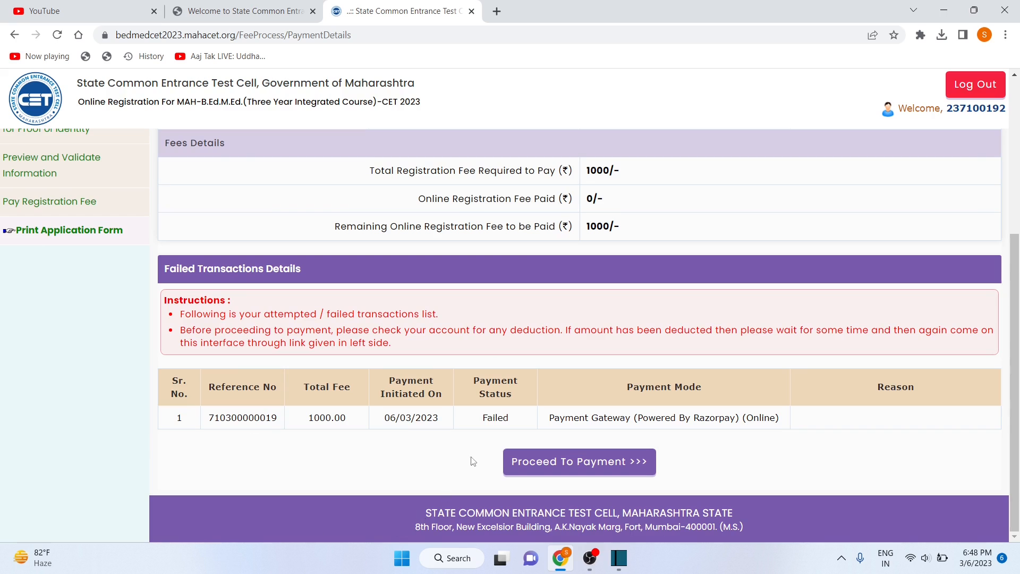
pyautogui.moveTo(512, 417); pyautogui.dragTo(478, 419)
pyautogui.click(874, 417)
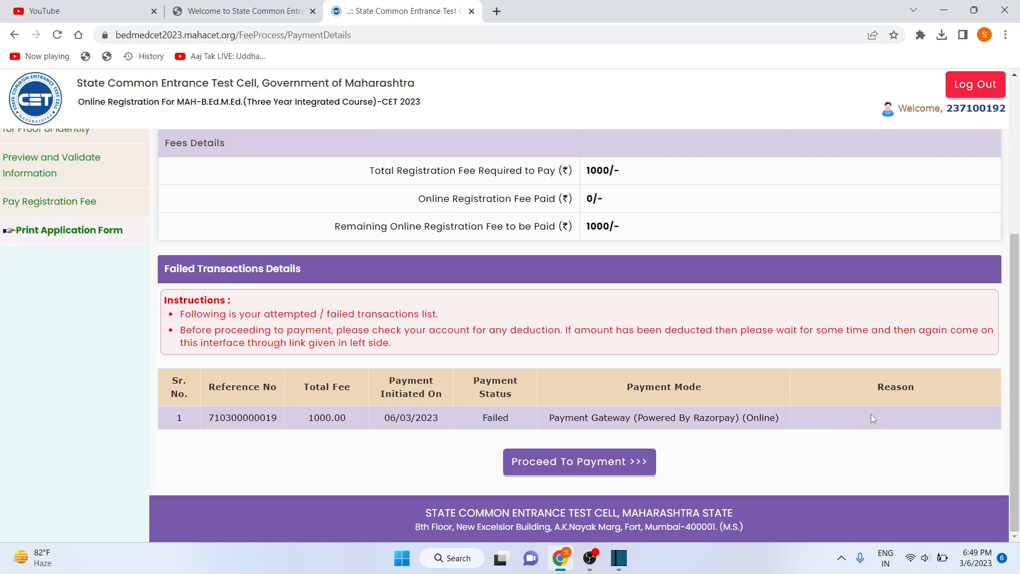
pyautogui.scroll(2, 810, 327)
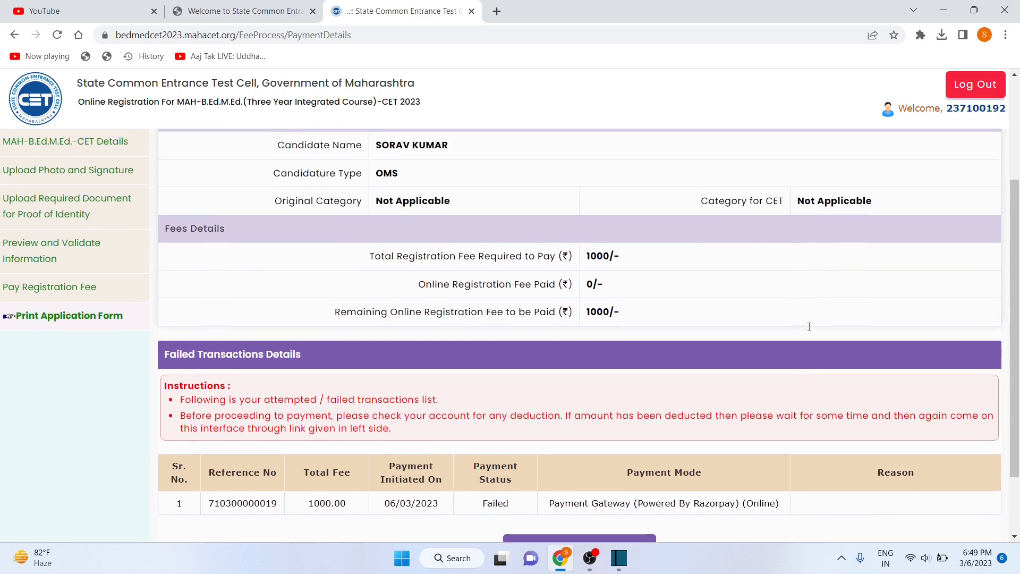
pyautogui.scroll(2, 809, 326)
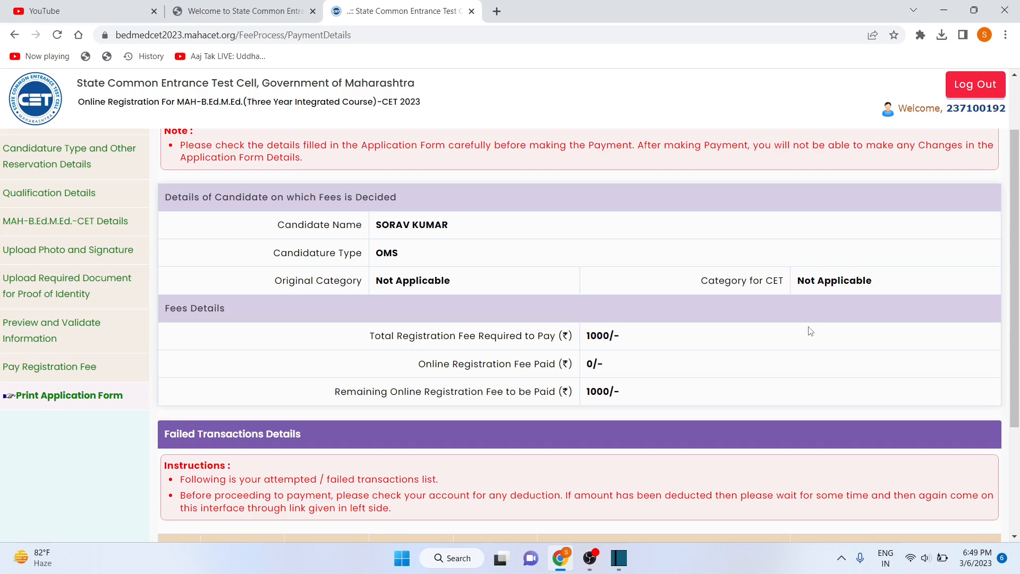
pyautogui.scroll(2, 809, 331)
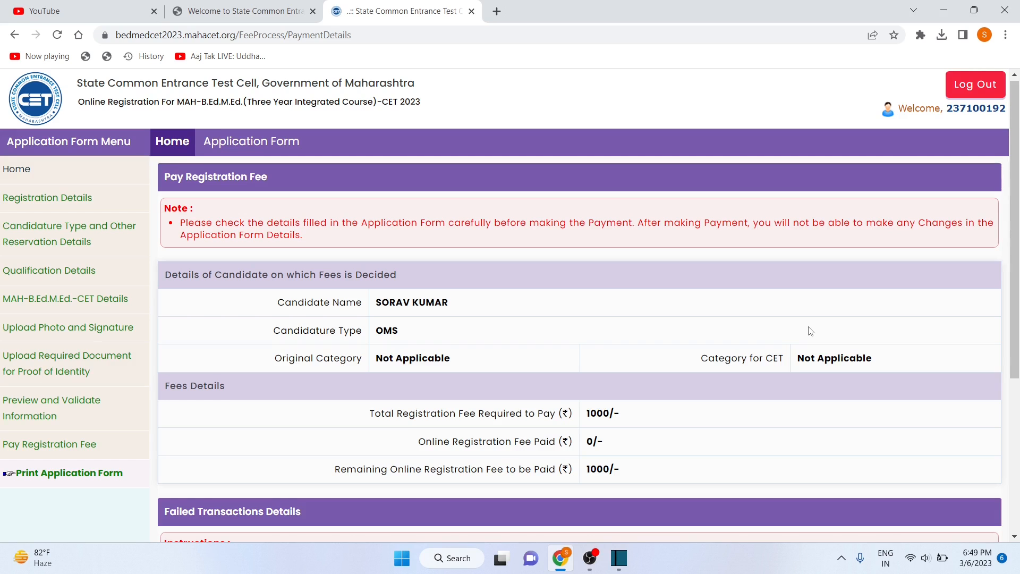
pyautogui.scroll(-2, 810, 331)
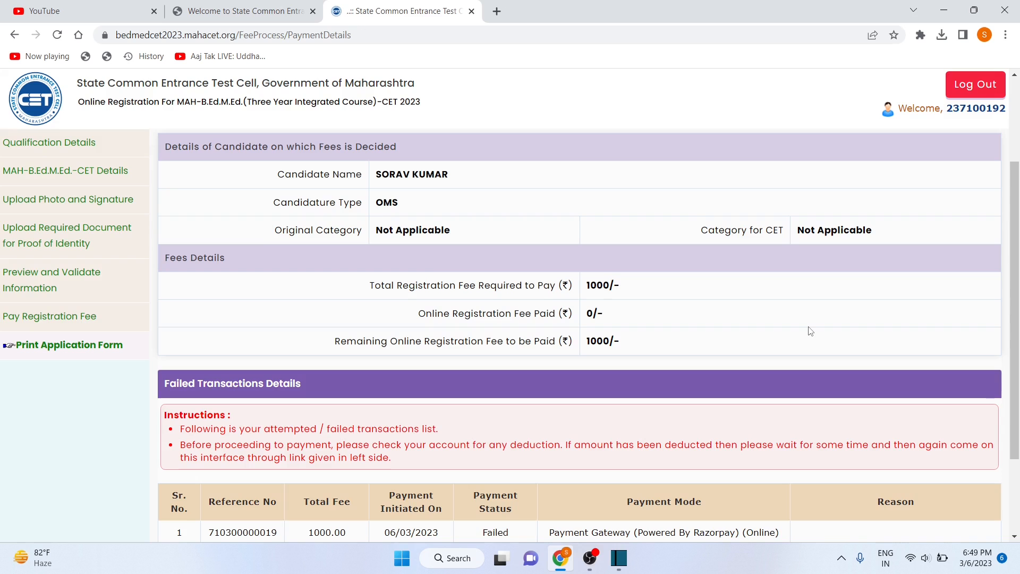
pyautogui.scroll(-2, 811, 331)
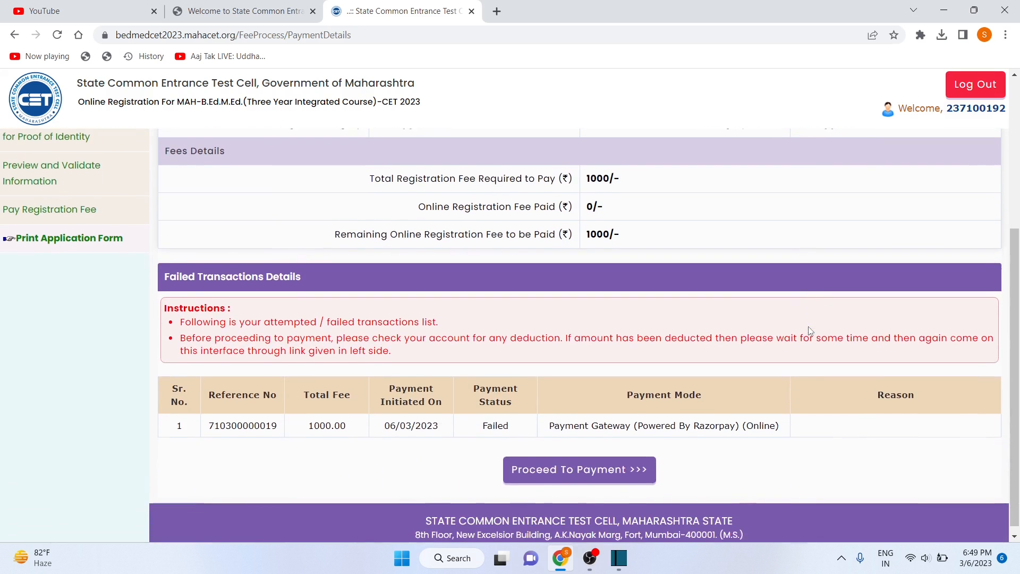
pyautogui.scroll(4, 809, 327)
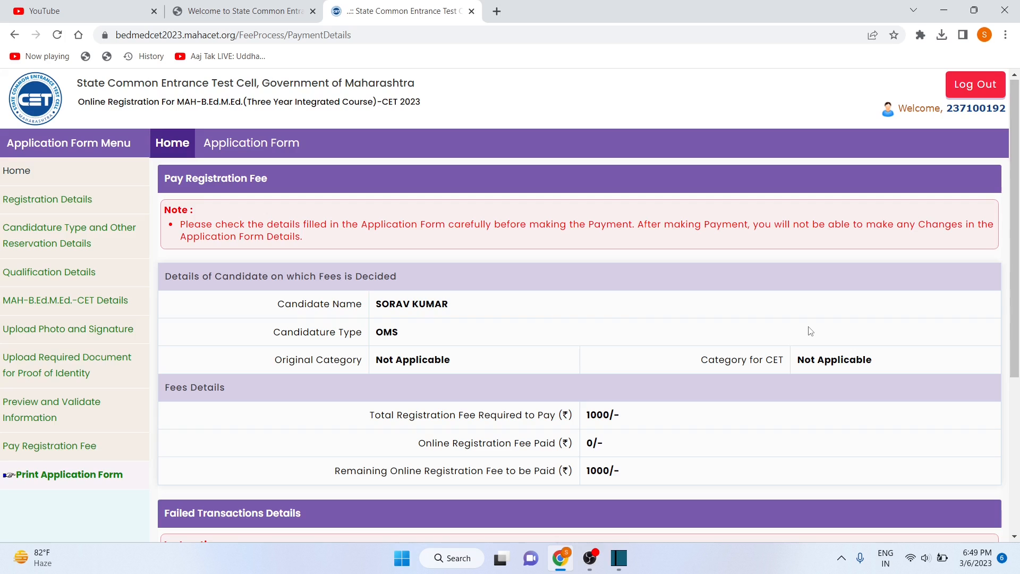
# Minimise Chrome to the desktop and bring the OBS Studio window back up
pyautogui.press('super+d')
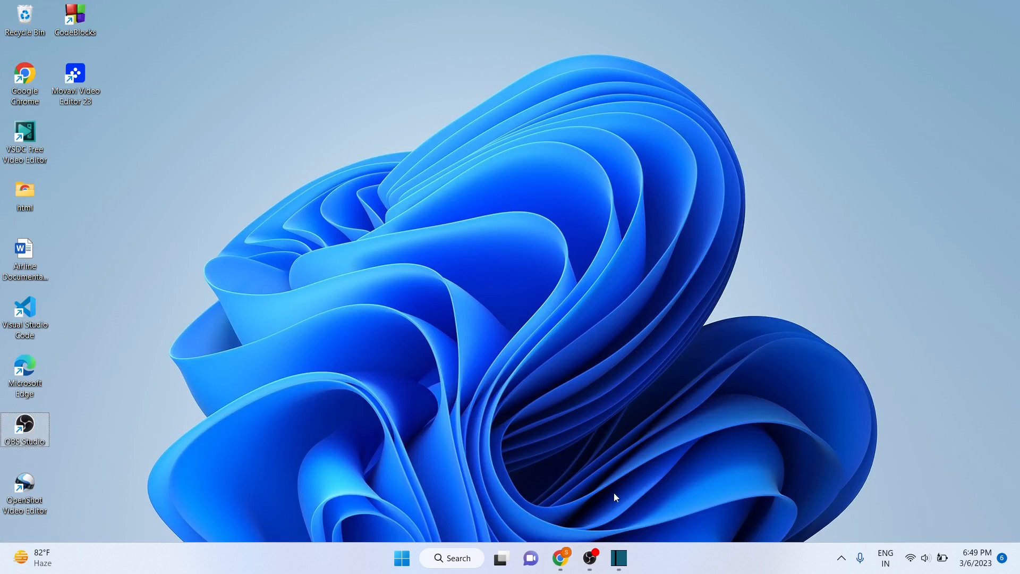
pyautogui.moveTo(593, 562)
pyautogui.click(599, 528)
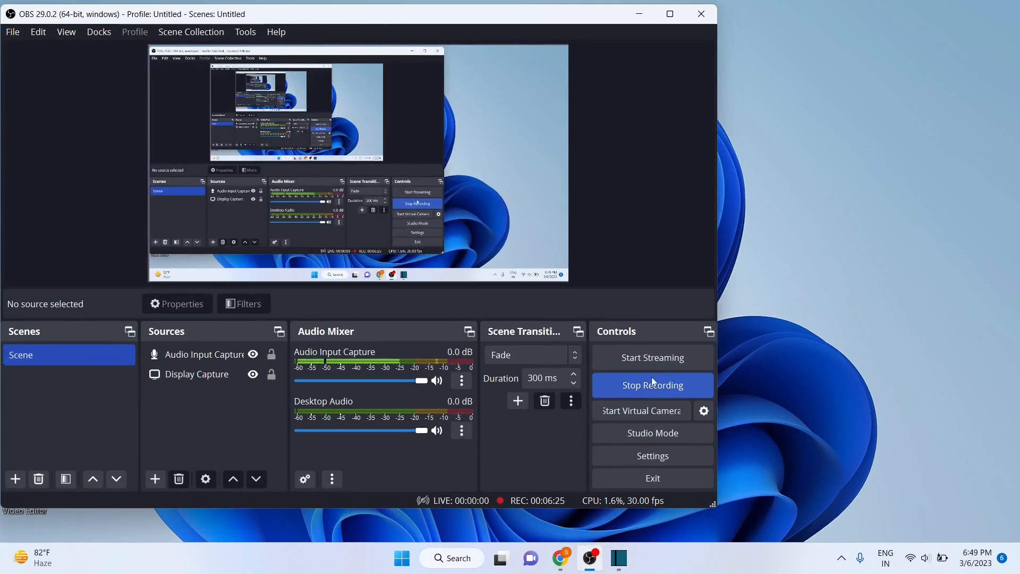